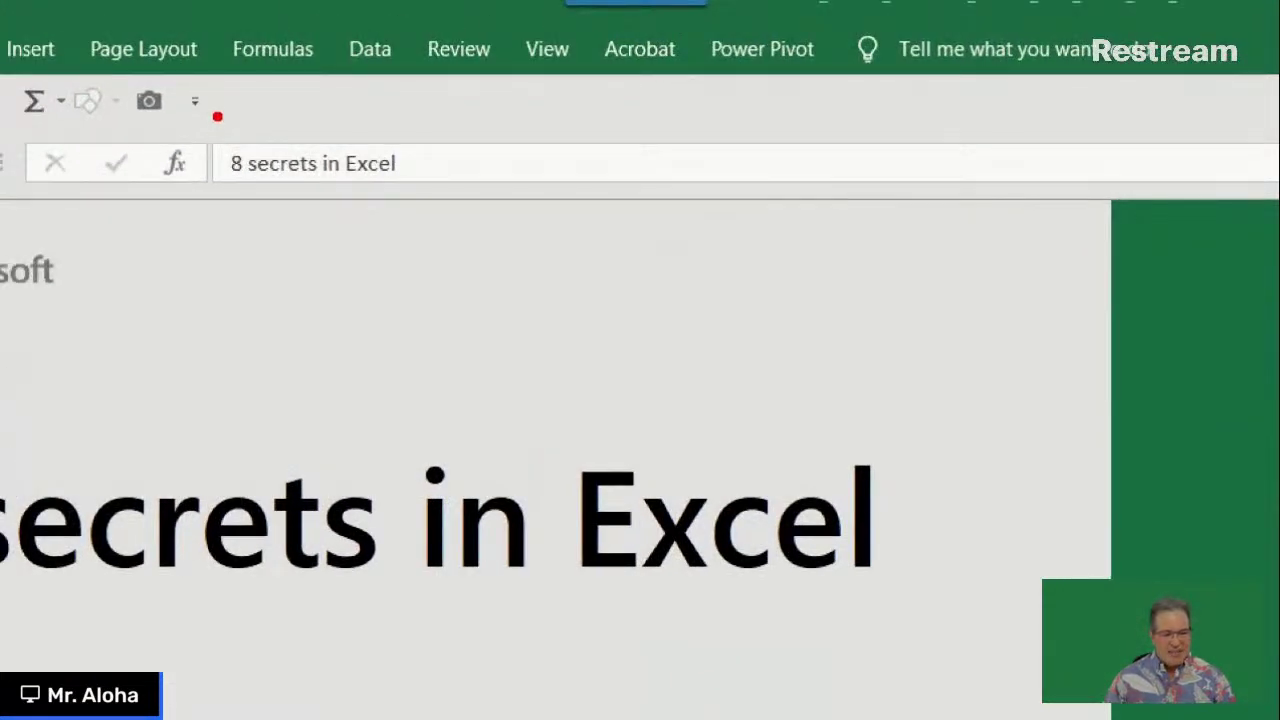
{"action": "left_click_drag", "start_coordinate": [207, 76], "coordinate": [331, 130]}
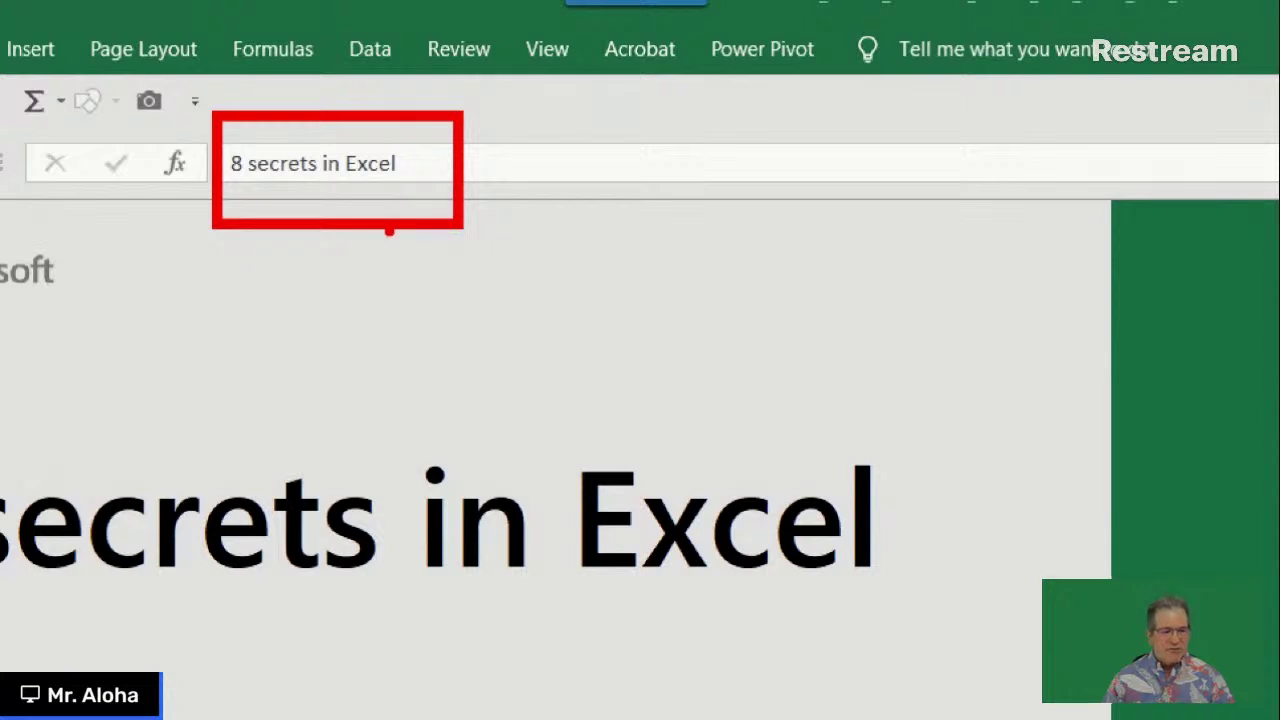
{"action": "key", "text": "Escape"}
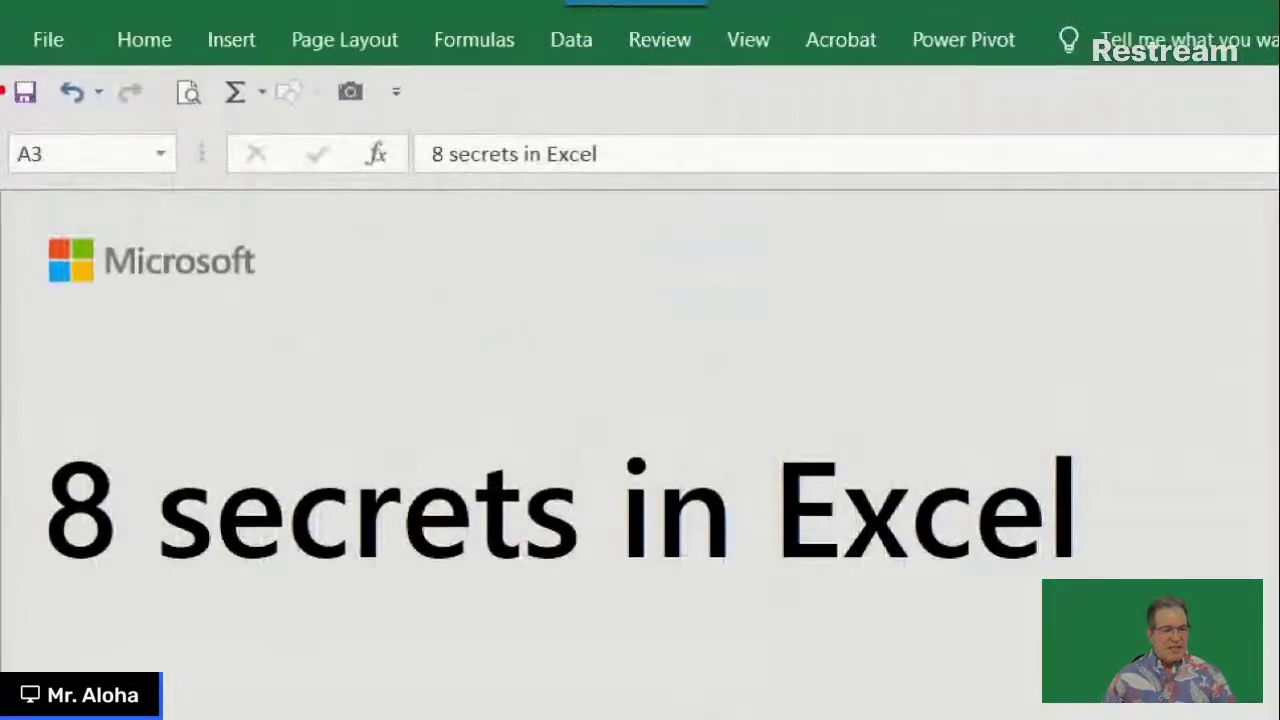
{"action": "left_click_drag", "start_coordinate": [2, 73], "coordinate": [92, 120]}
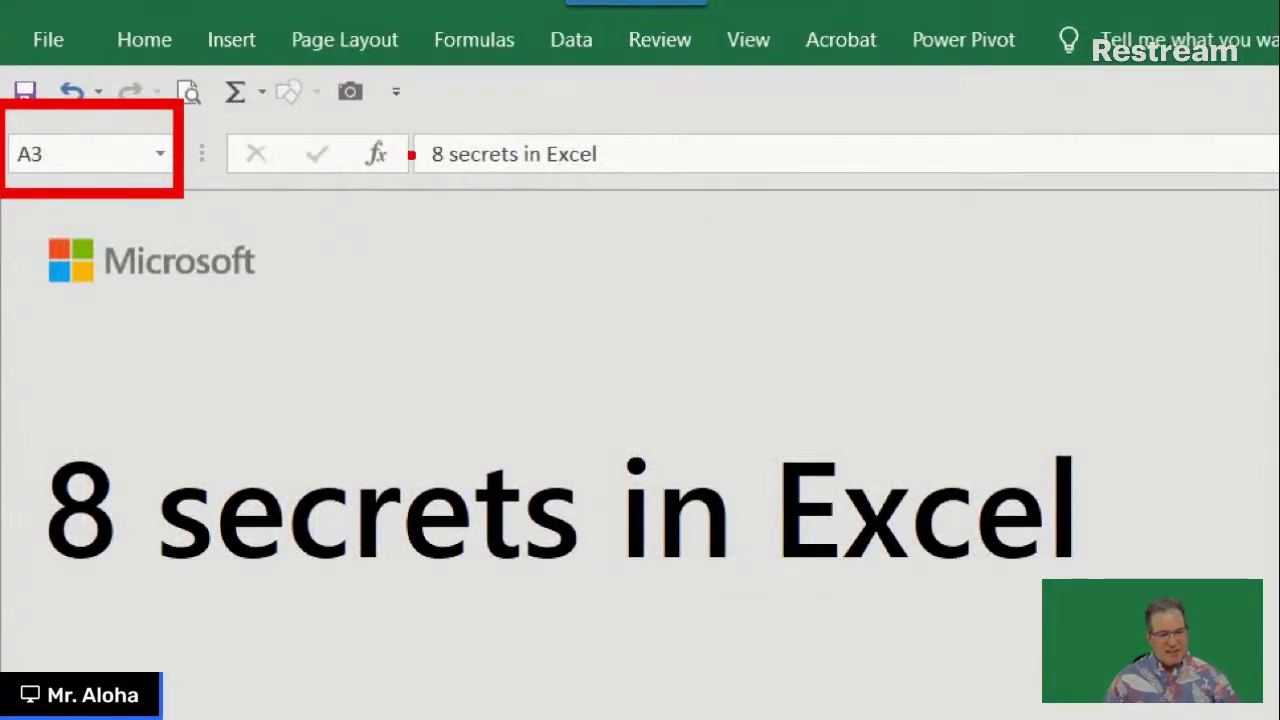
{"action": "left_click_drag", "start_coordinate": [428, 156], "coordinate": [178, 150]}
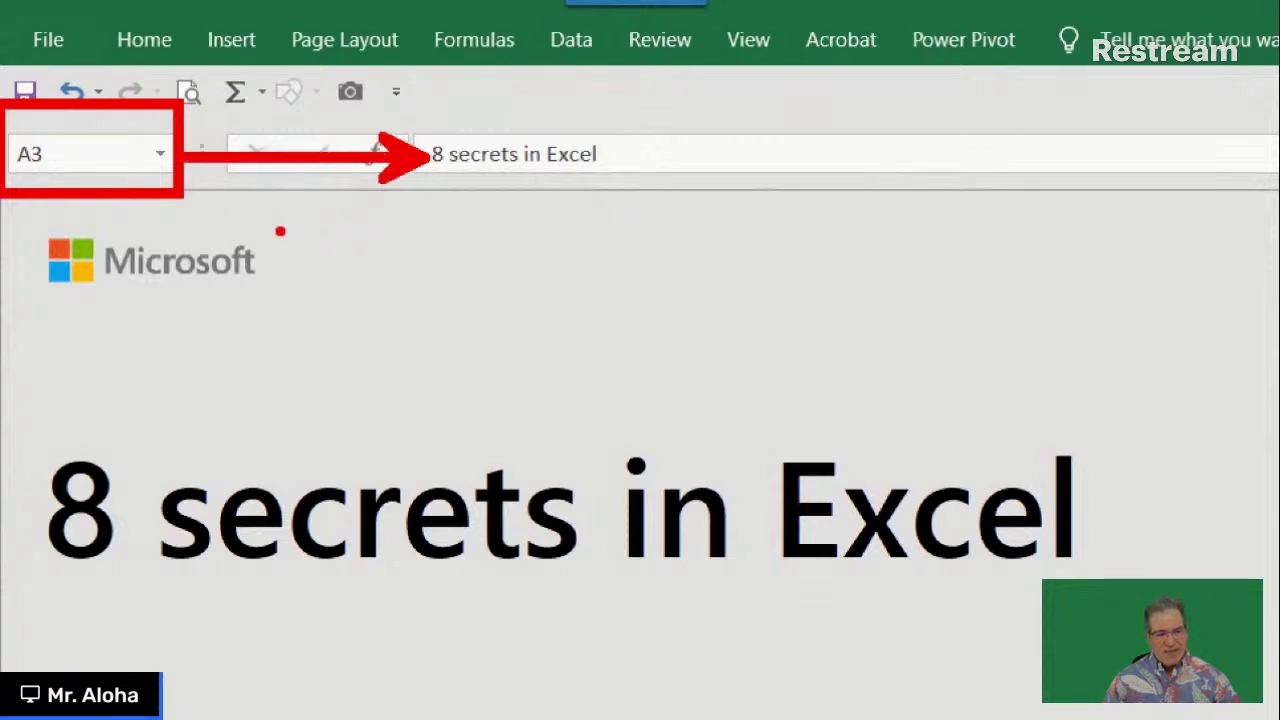
{"action": "key", "text": "Escape"}
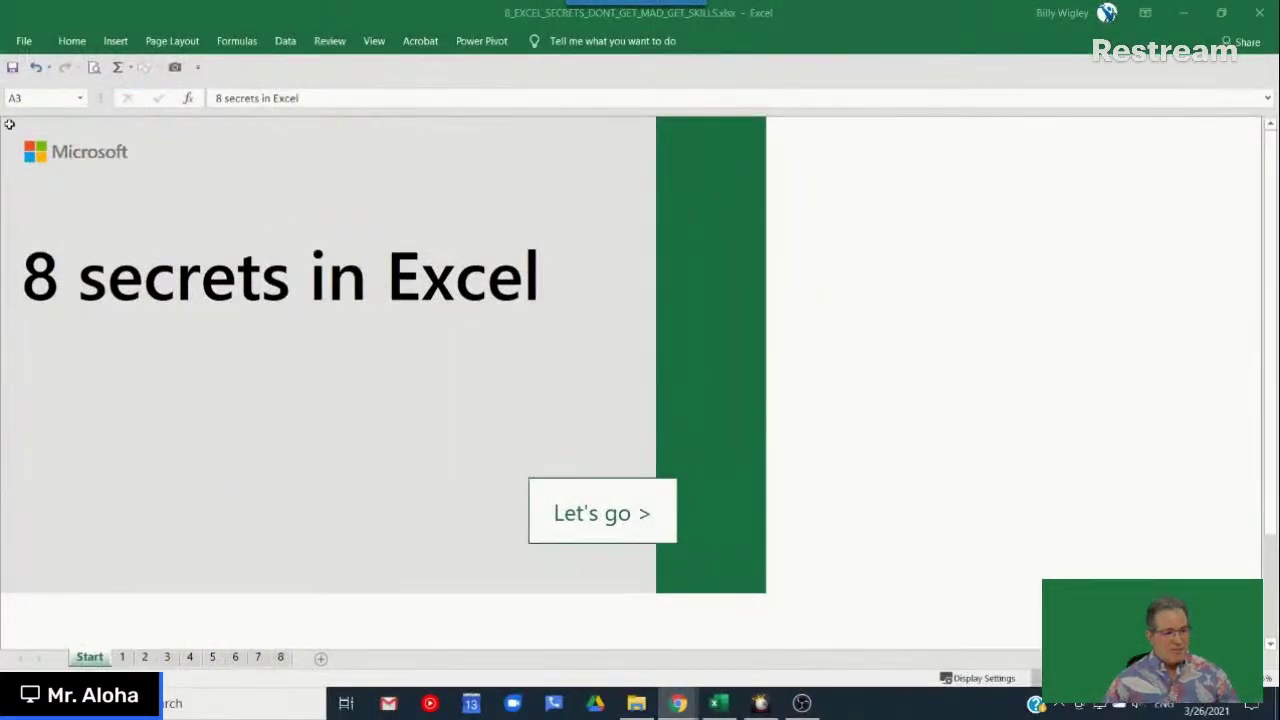
Step: Examine the screen-reader instructions stored in cell A1 of the Start sheet and compare them with the title in cell A3
{"action": "left_click", "coordinate": [10, 125]}
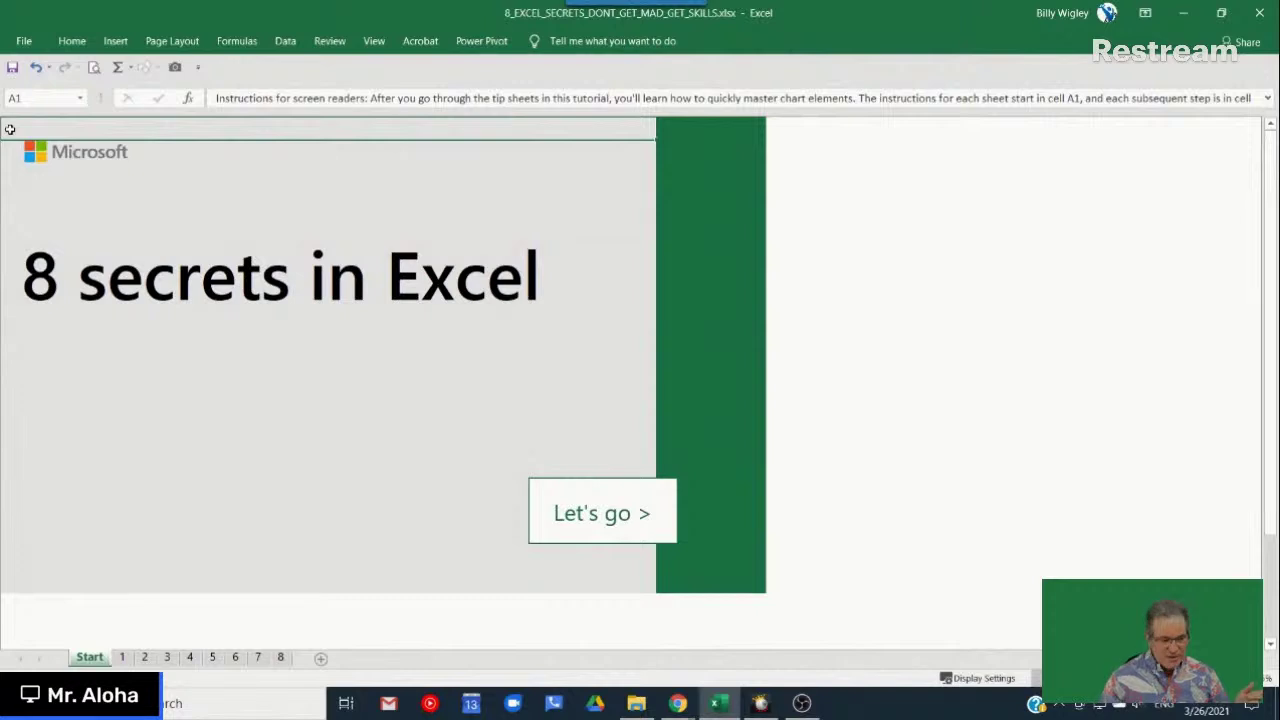
{"action": "key", "text": "Down"}
{"action": "key", "text": "Down"}
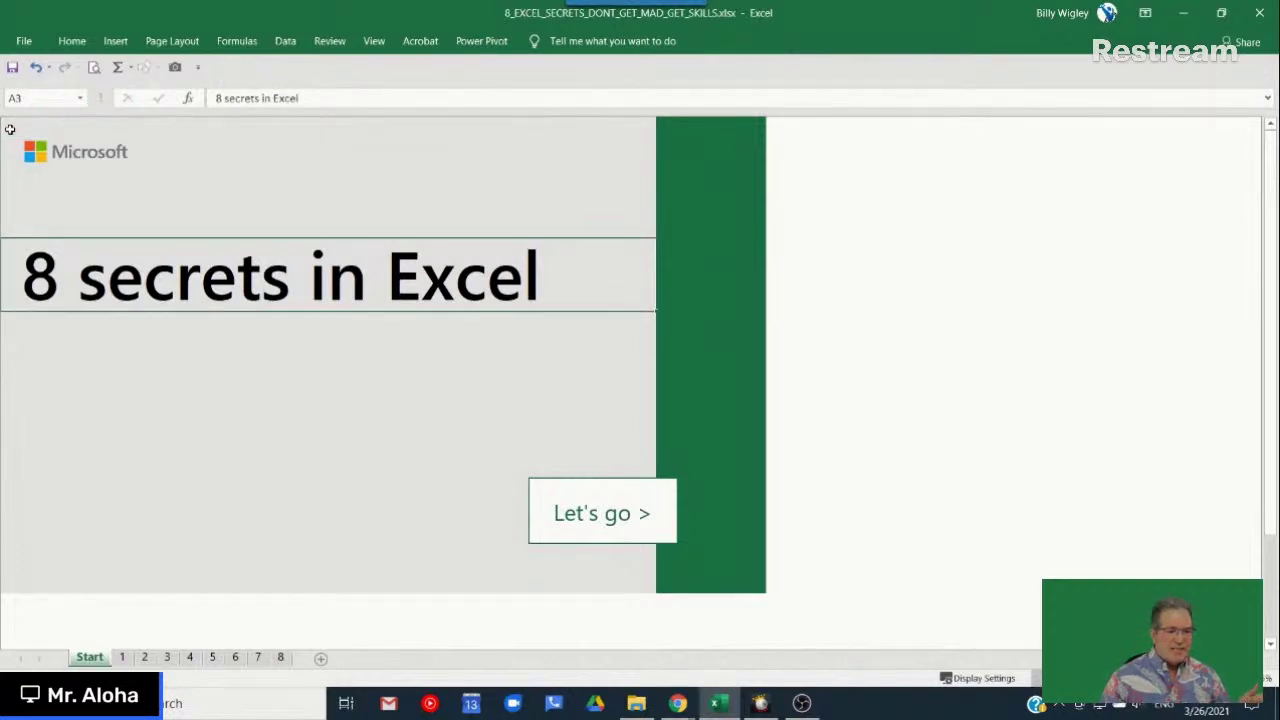
{"action": "key", "text": "Up"}
{"action": "key", "text": "Up"}
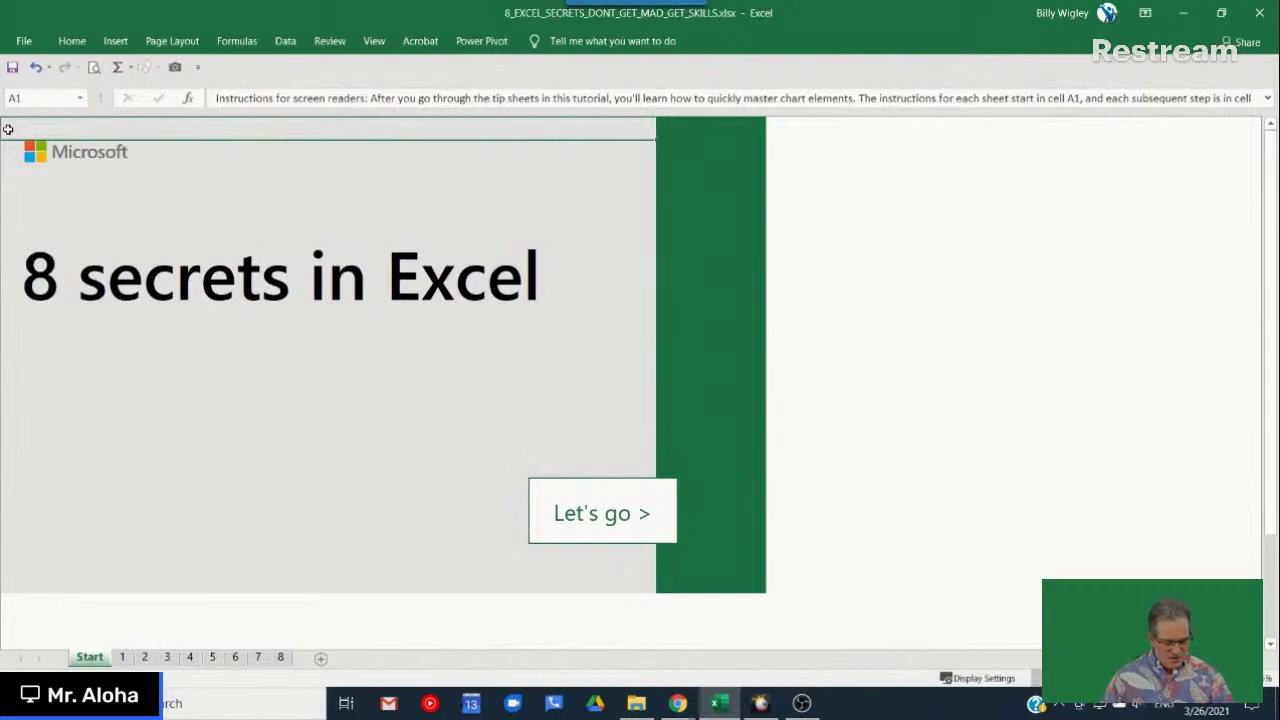
{"action": "key", "text": "ctrl+2"}
{"action": "mouse_move", "coordinate": [3, 113]}
{"action": "left_mouse_down"}
{"action": "mouse_move", "coordinate": [20, 152]}
{"action": "mouse_move", "coordinate": [172, 157]}
{"action": "mouse_move", "coordinate": [177, 140]}
{"action": "left_mouse_up"}
{"action": "mouse_move", "coordinate": [197, 80]}
{"action": "left_mouse_down"}
{"action": "mouse_move", "coordinate": [207, 103]}
{"action": "mouse_move", "coordinate": [989, 194]}
{"action": "mouse_move", "coordinate": [1149, 125]}
{"action": "left_mouse_up"}
{"action": "key", "text": "Escape"}
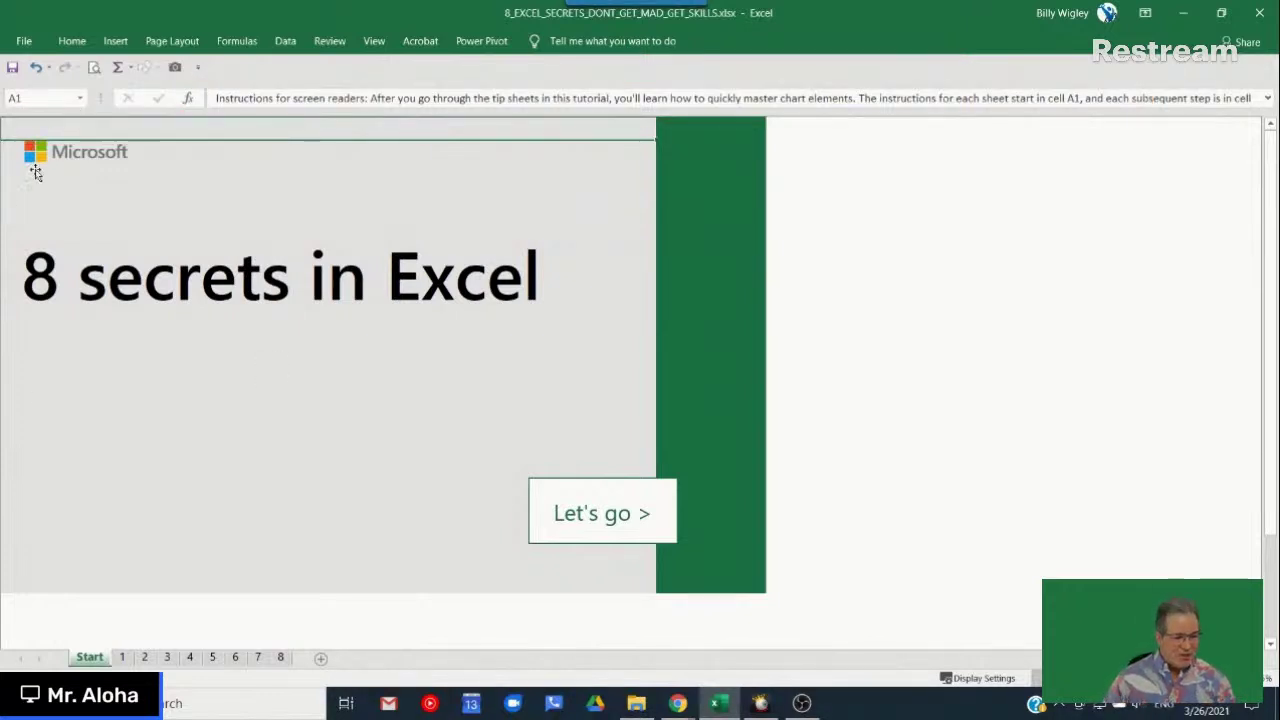
Step: Select the title cell A3 on the Start sheet and follow the "Let's go" link to the first lesson sheet
{"action": "left_click", "coordinate": [66, 206]}
{"action": "left_click", "coordinate": [64, 290]}
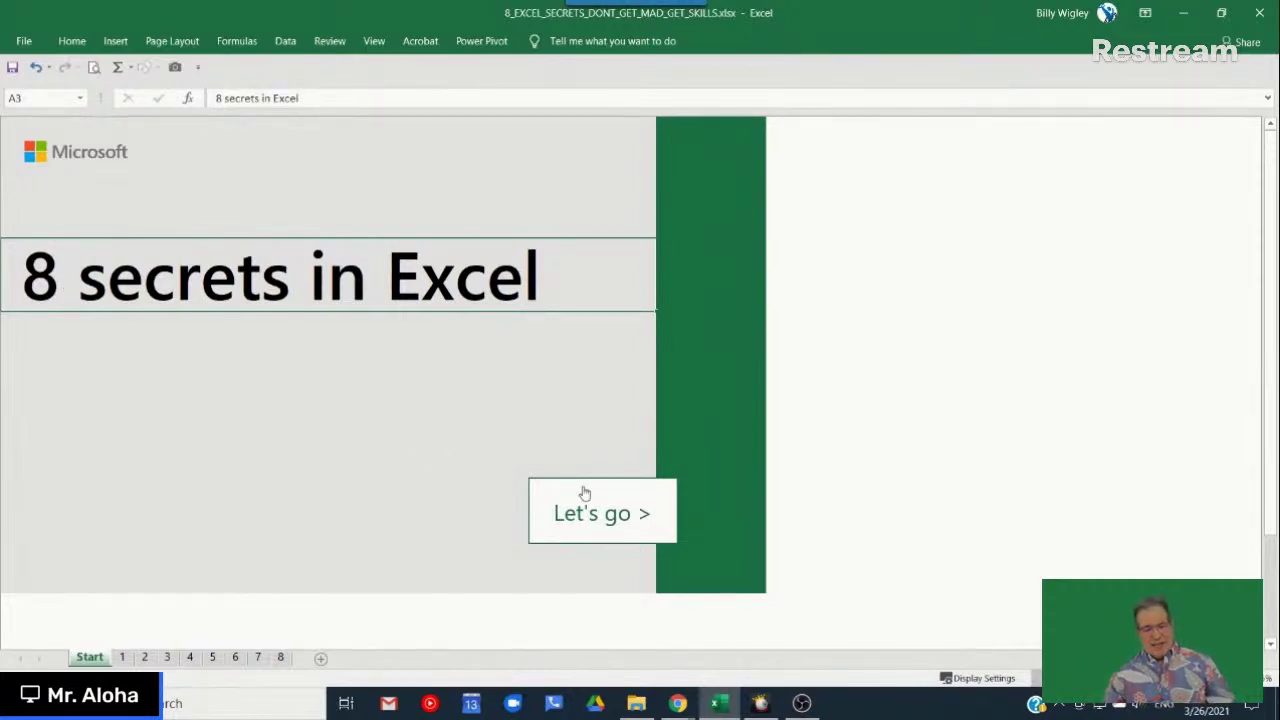
{"action": "mouse_move", "coordinate": [500, 461]}
{"action": "left_mouse_down"}
{"action": "mouse_move", "coordinate": [563, 574]}
{"action": "mouse_move", "coordinate": [721, 566]}
{"action": "left_mouse_up"}
{"action": "left_click_drag", "start_coordinate": [663, 491], "coordinate": [707, 363]}
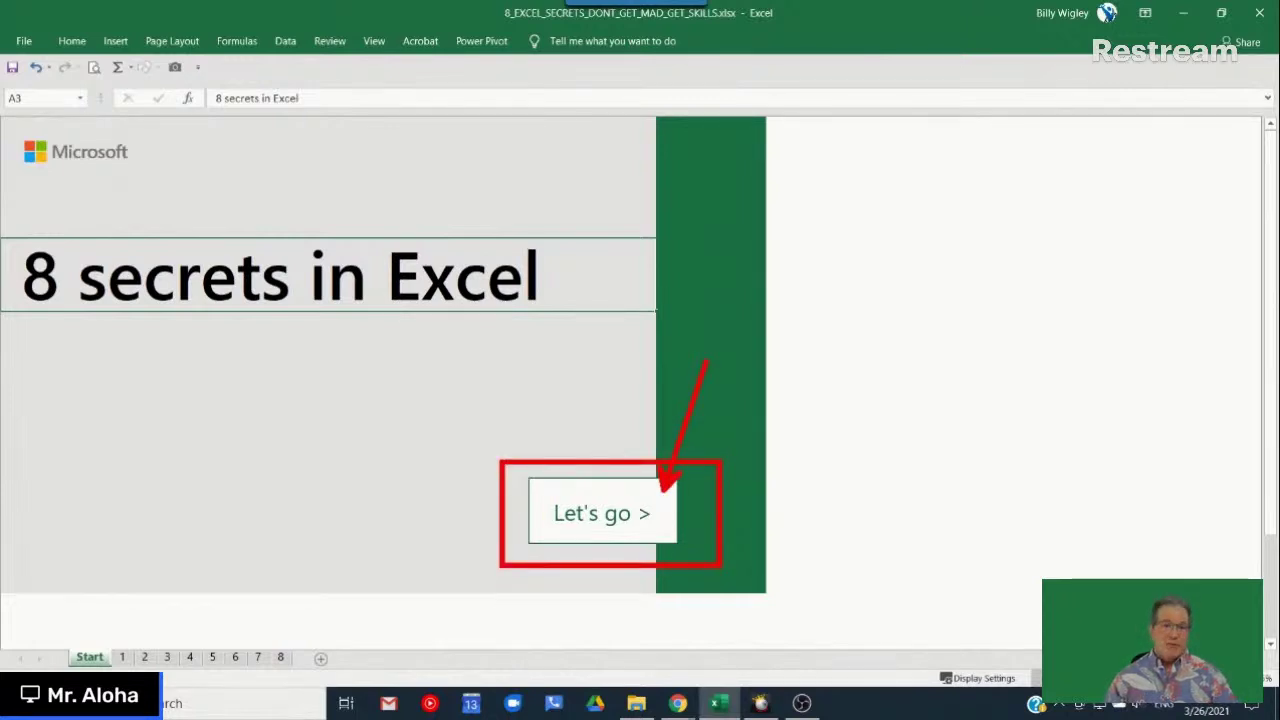
{"action": "left_click", "coordinate": [563, 514]}
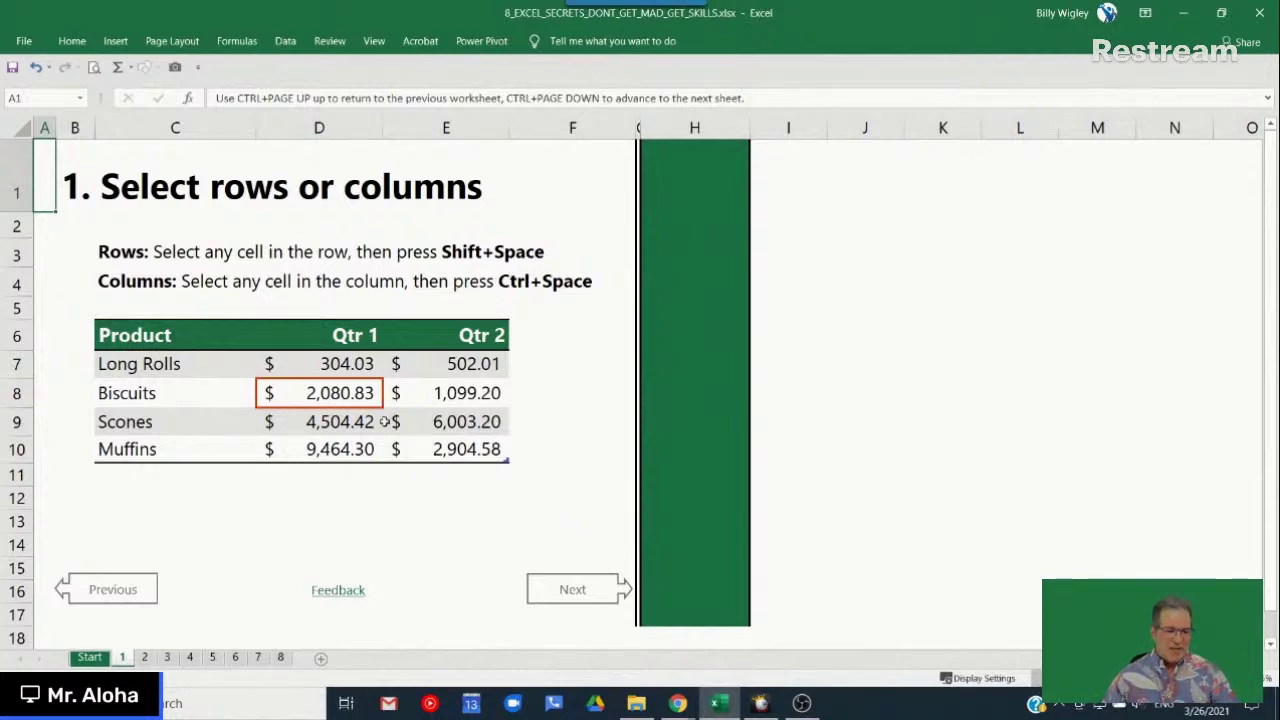
Step: Starting from the Biscuits Qtr 1 value in cell D8, select the entire Biscuits row of the table
{"action": "left_click", "coordinate": [320, 395]}
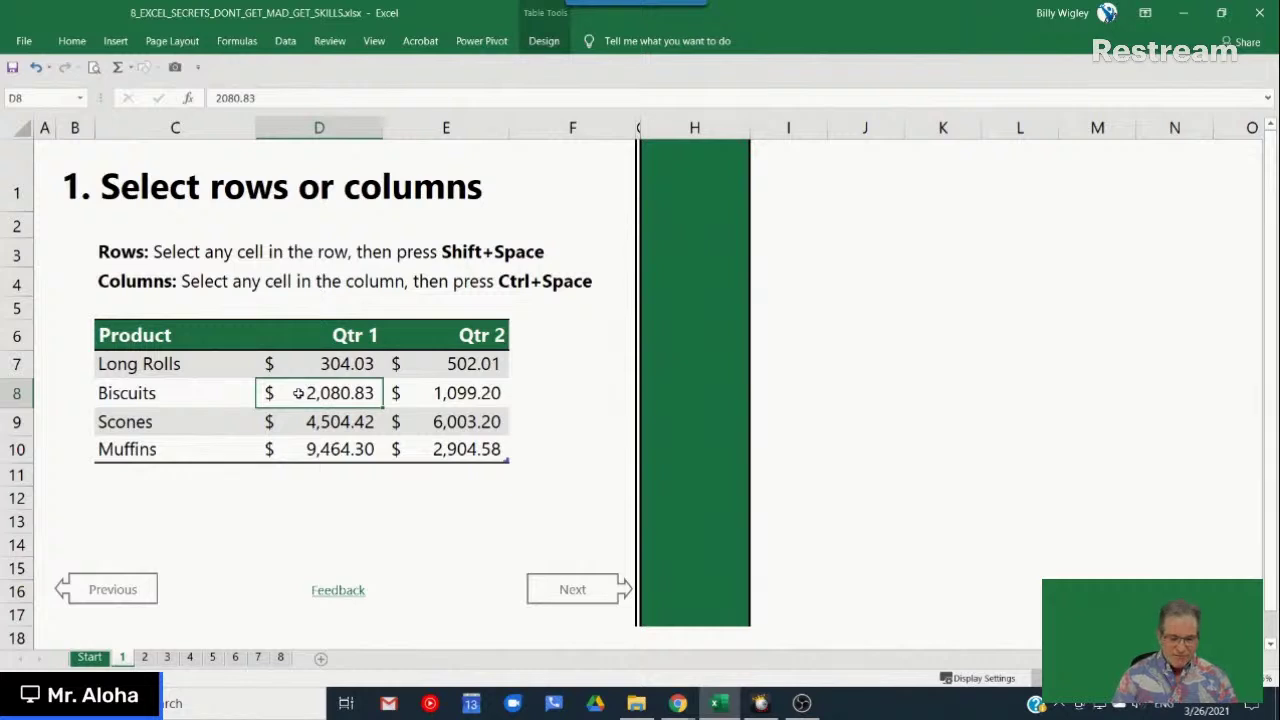
{"action": "key", "text": "shift+space"}
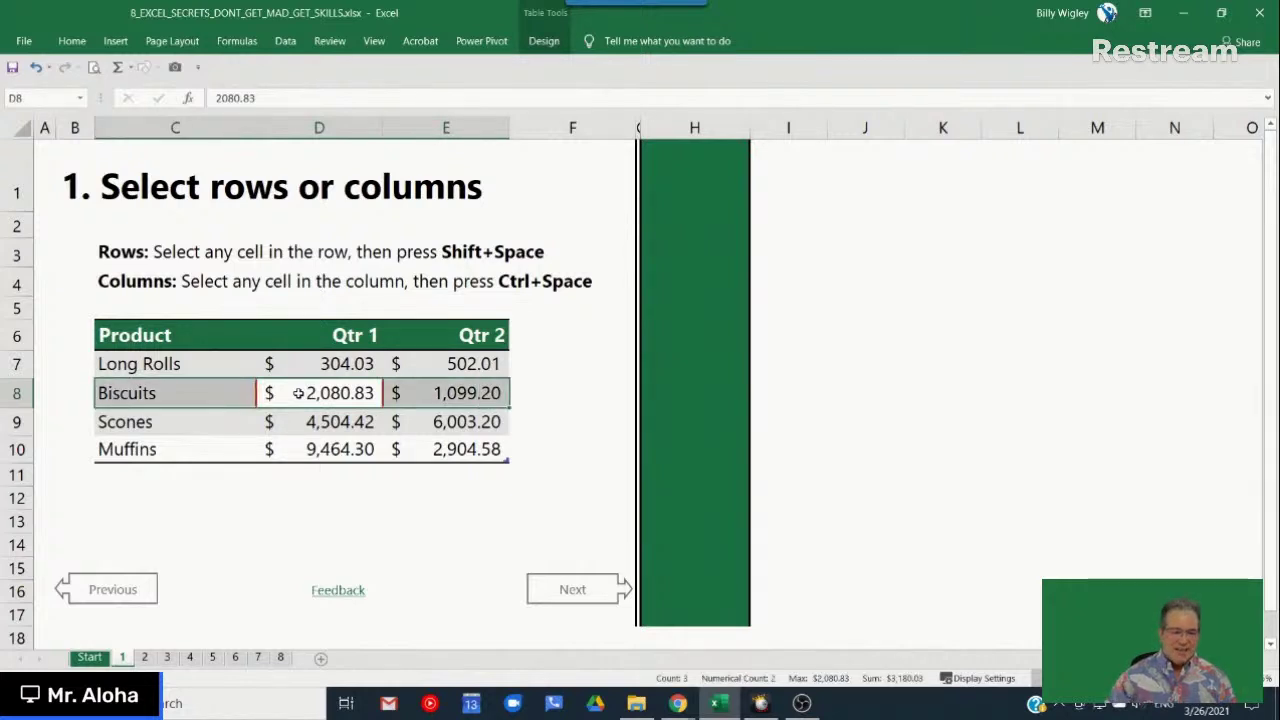
{"action": "left_click", "coordinate": [298, 393]}
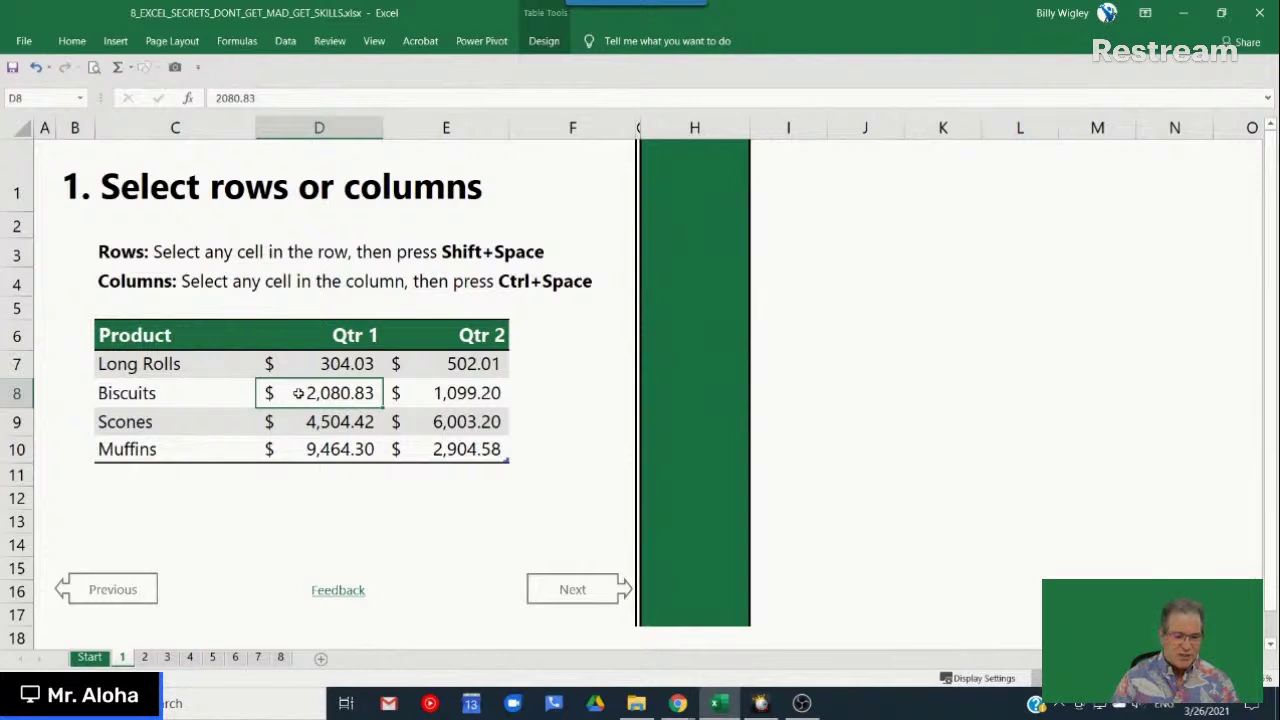
{"action": "key", "text": "shift+space"}
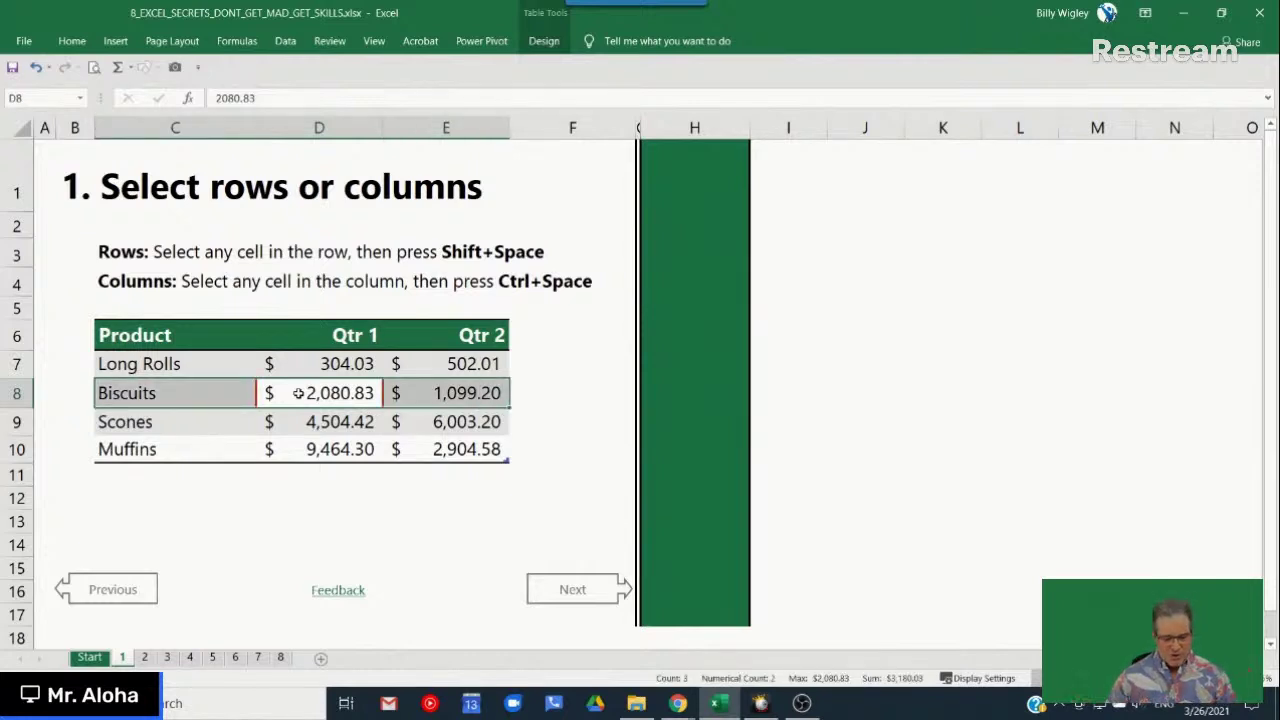
Step: Select all Qtr 1 values in the table column starting from cell D8, then return to the single cell
{"action": "left_click", "coordinate": [298, 393]}
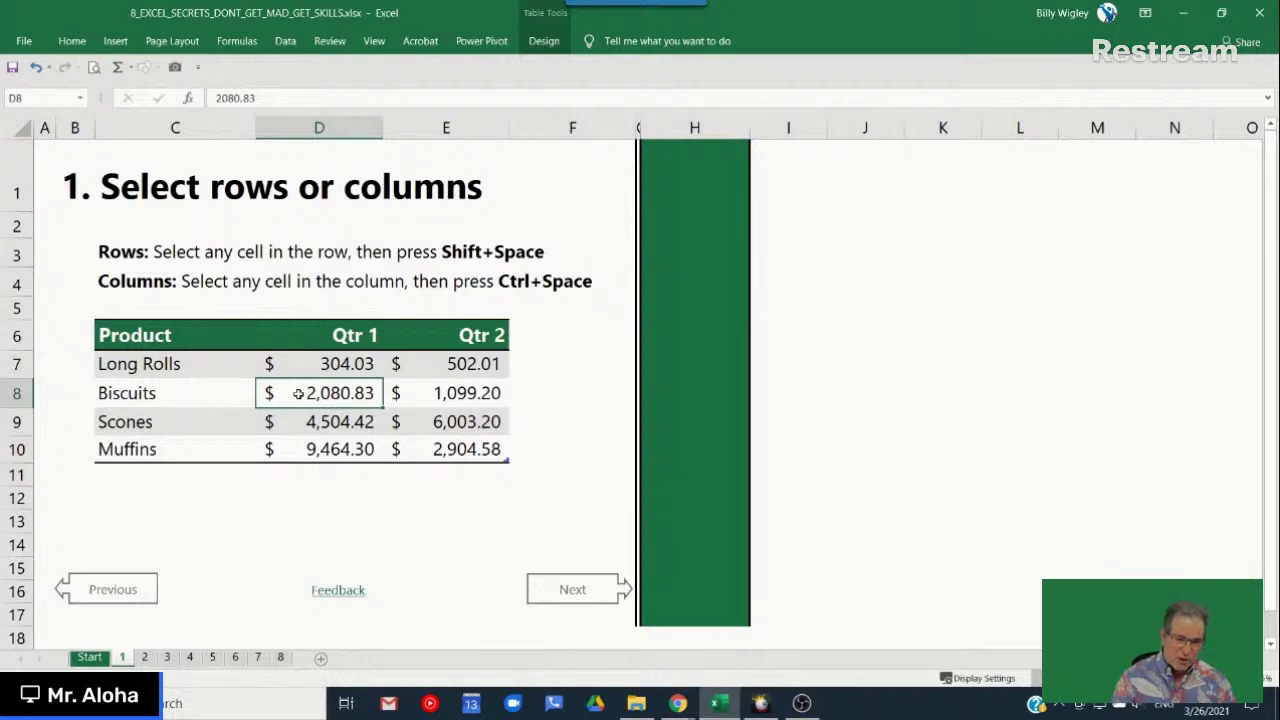
{"action": "key", "text": "ctrl+space"}
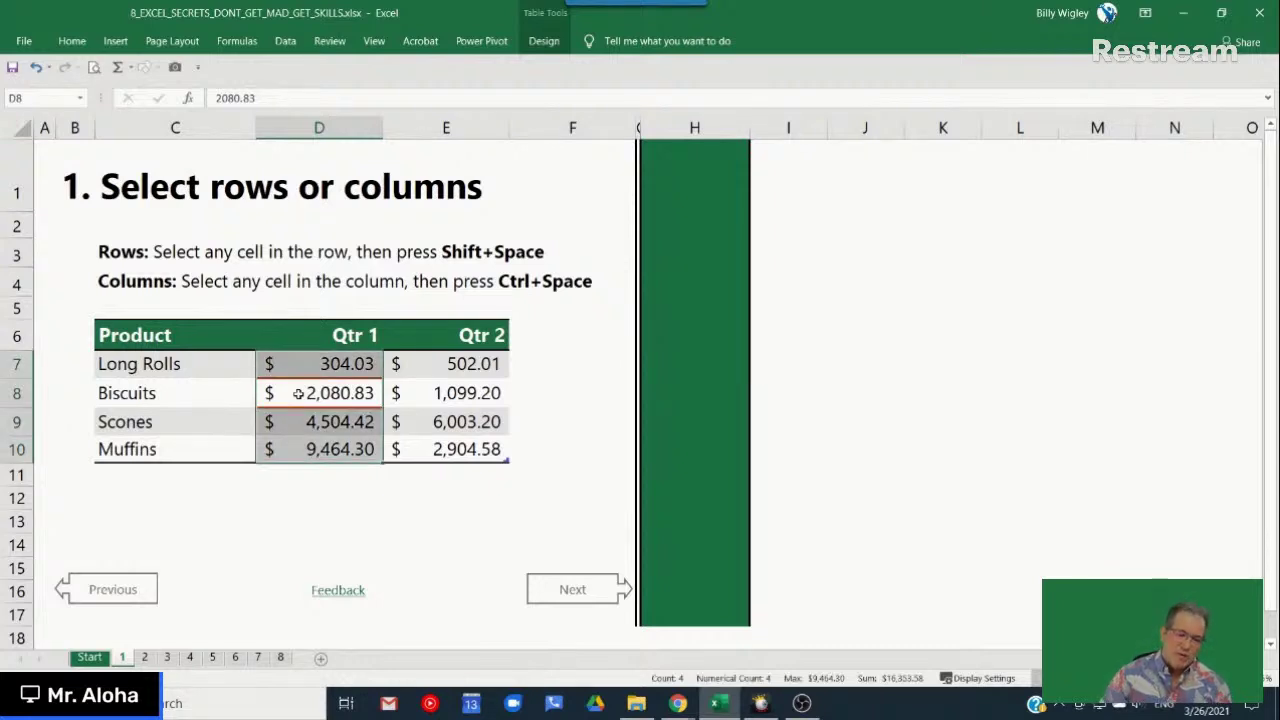
{"action": "left_click", "coordinate": [298, 393]}
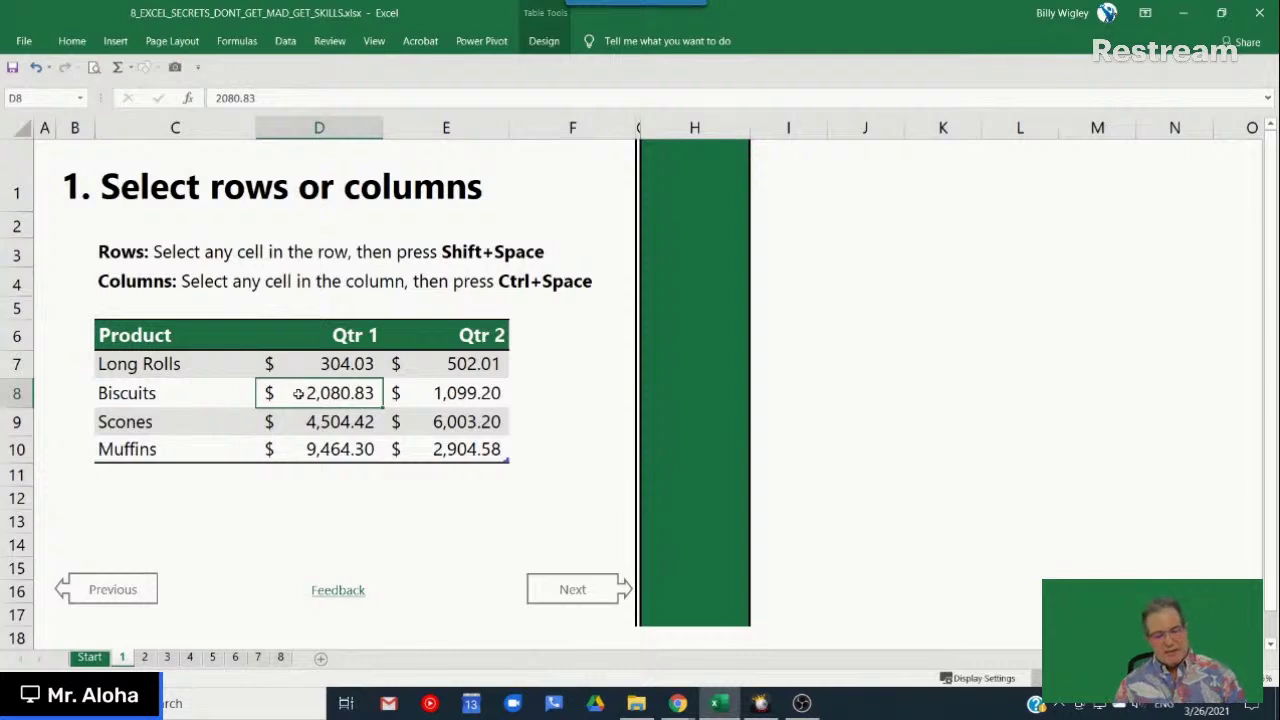
Step: Repeat the Biscuits row selection and the Qtr 1 column selection from cell D8, ending with only D8 selected
{"action": "key", "text": "shift+space"}
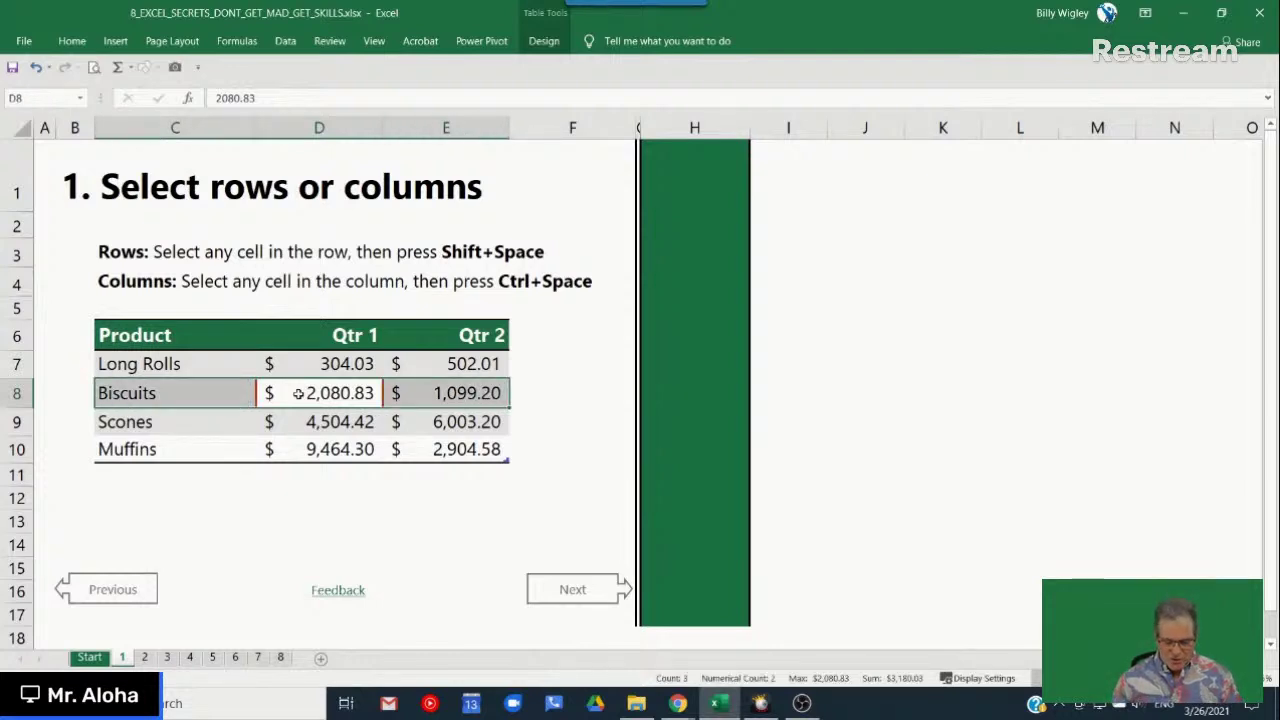
{"action": "left_click", "coordinate": [298, 393]}
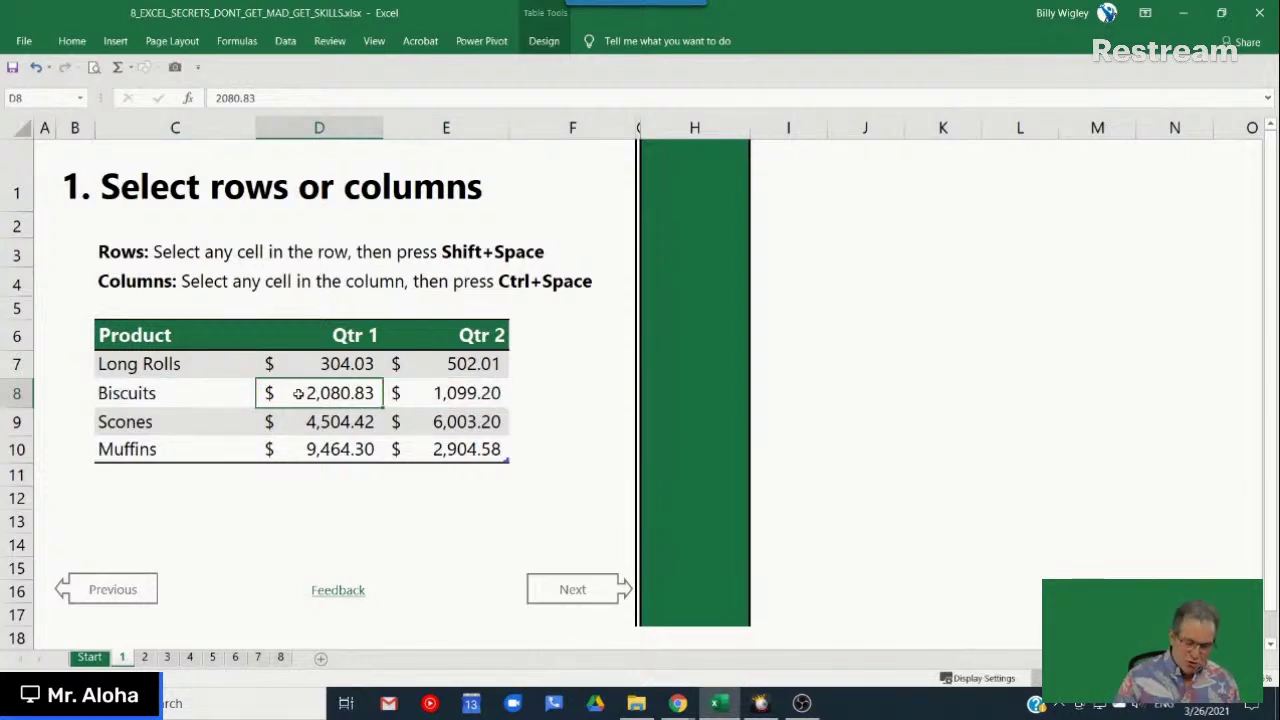
{"action": "key", "text": "ctrl+space"}
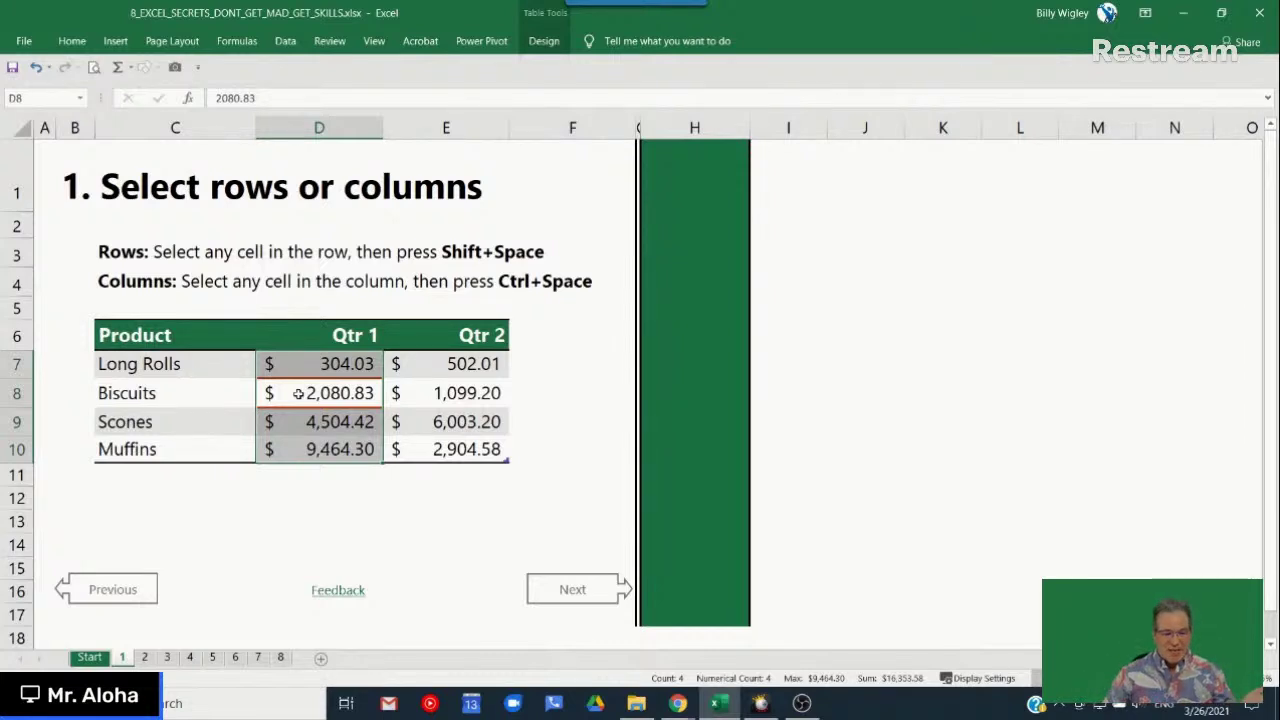
{"action": "left_click", "coordinate": [298, 393]}
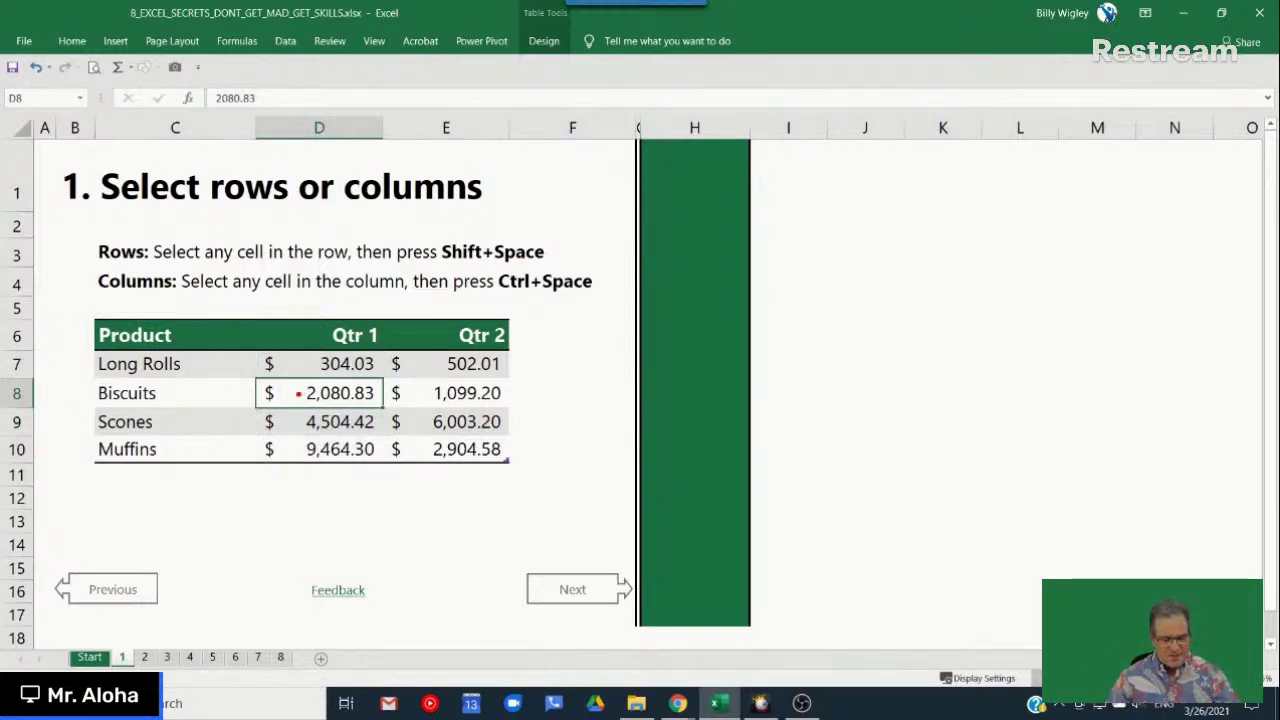
Step: Advance to the second lesson sheet, about inserting or deleting a column or row
{"action": "left_click_drag", "start_coordinate": [214, 364], "coordinate": [442, 438]}
{"action": "left_click_drag", "start_coordinate": [395, 393], "coordinate": [512, 352]}
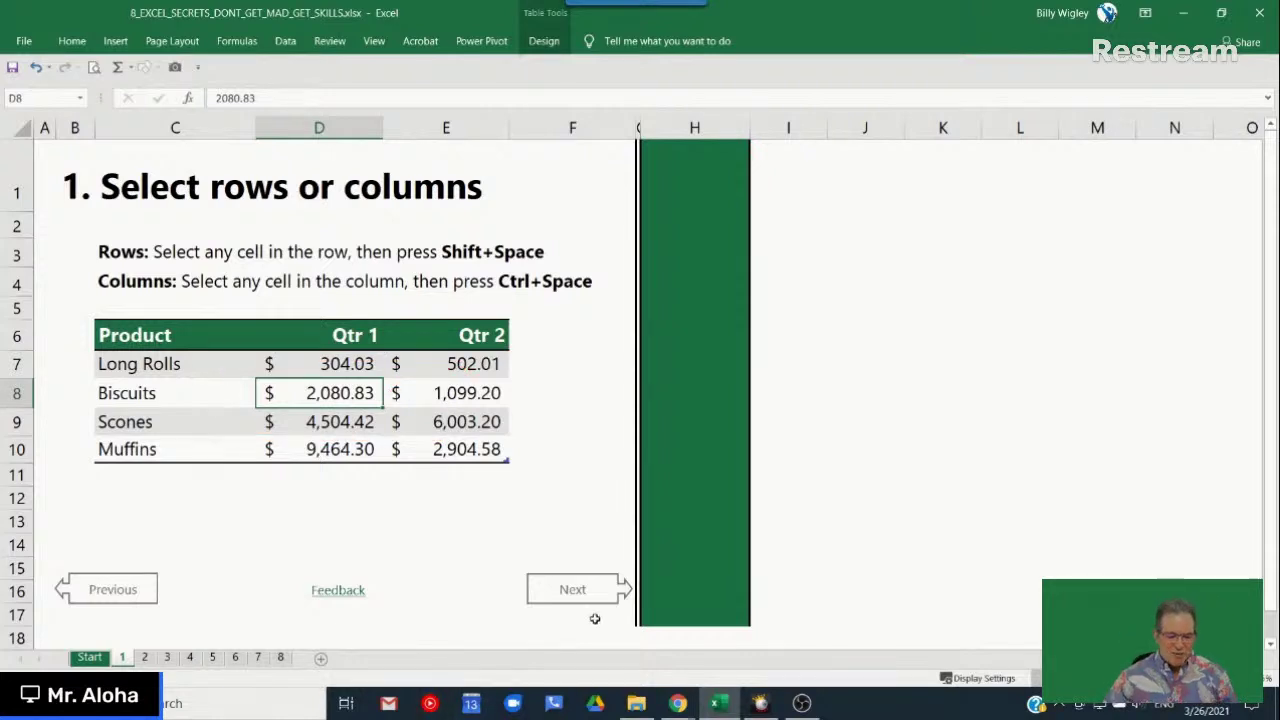
{"action": "left_click", "coordinate": [580, 589]}
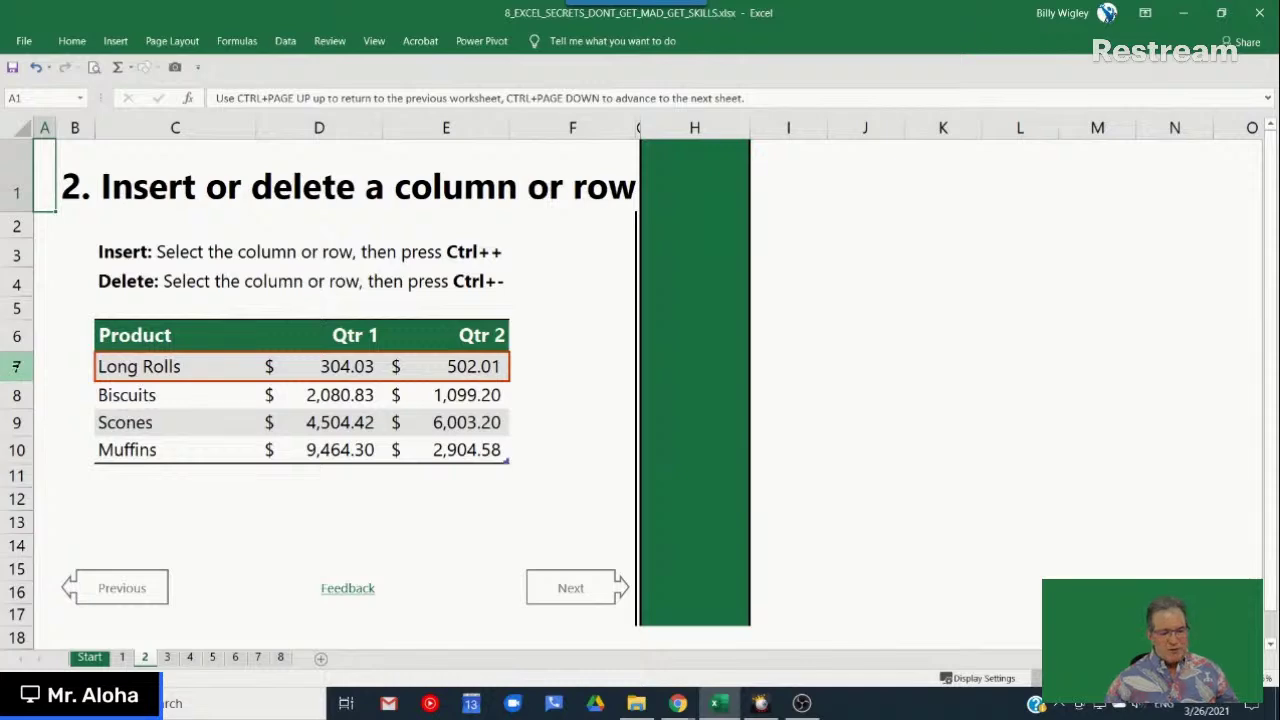
Step: Insert a blank worksheet row above Long Rolls at row 7, then delete that row again
{"action": "left_click", "coordinate": [16, 366]}
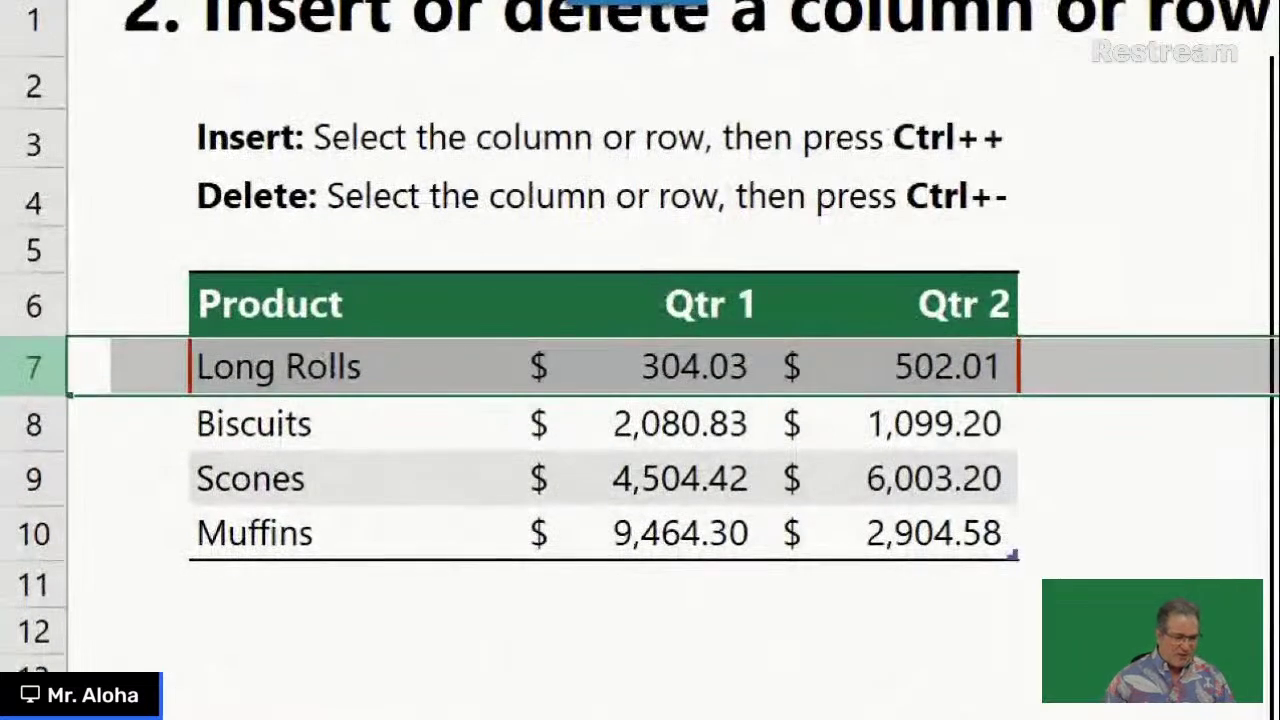
{"action": "mouse_move", "coordinate": [80, 303]}
{"action": "left_mouse_down"}
{"action": "mouse_move", "coordinate": [103, 277]}
{"action": "mouse_move", "coordinate": [63, 357]}
{"action": "left_mouse_up"}
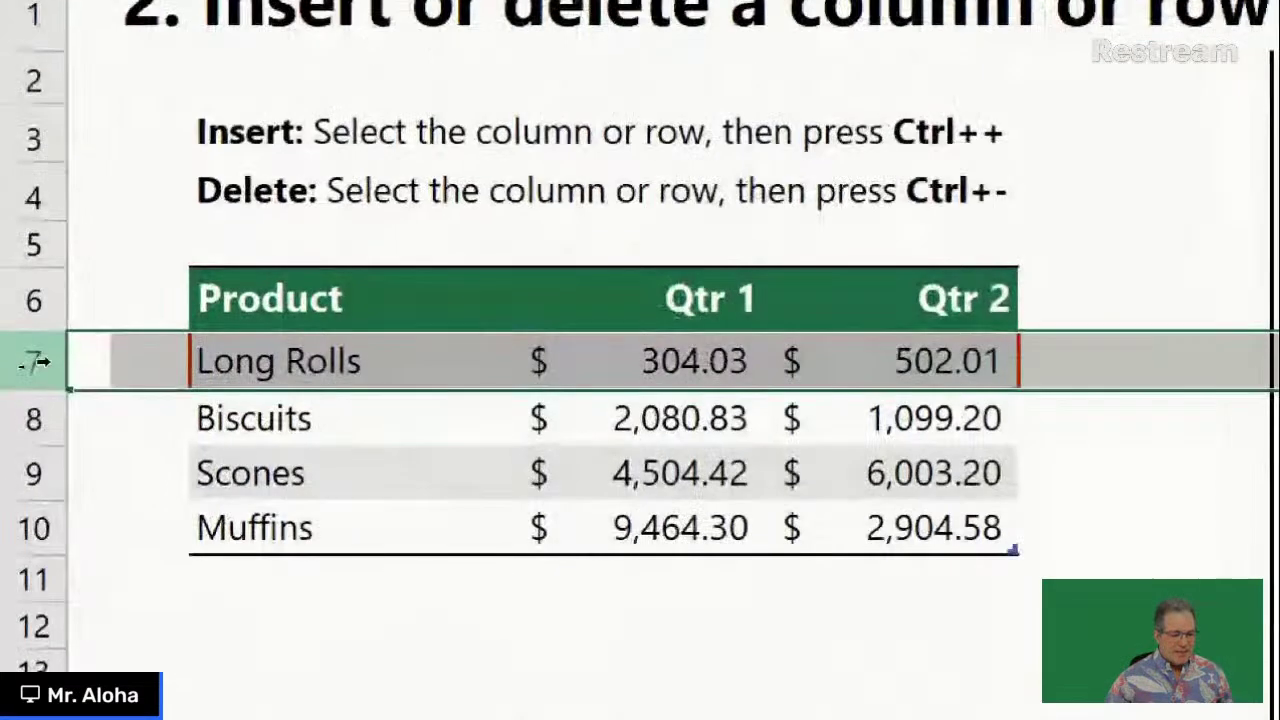
{"action": "right_click", "coordinate": [26, 365]}
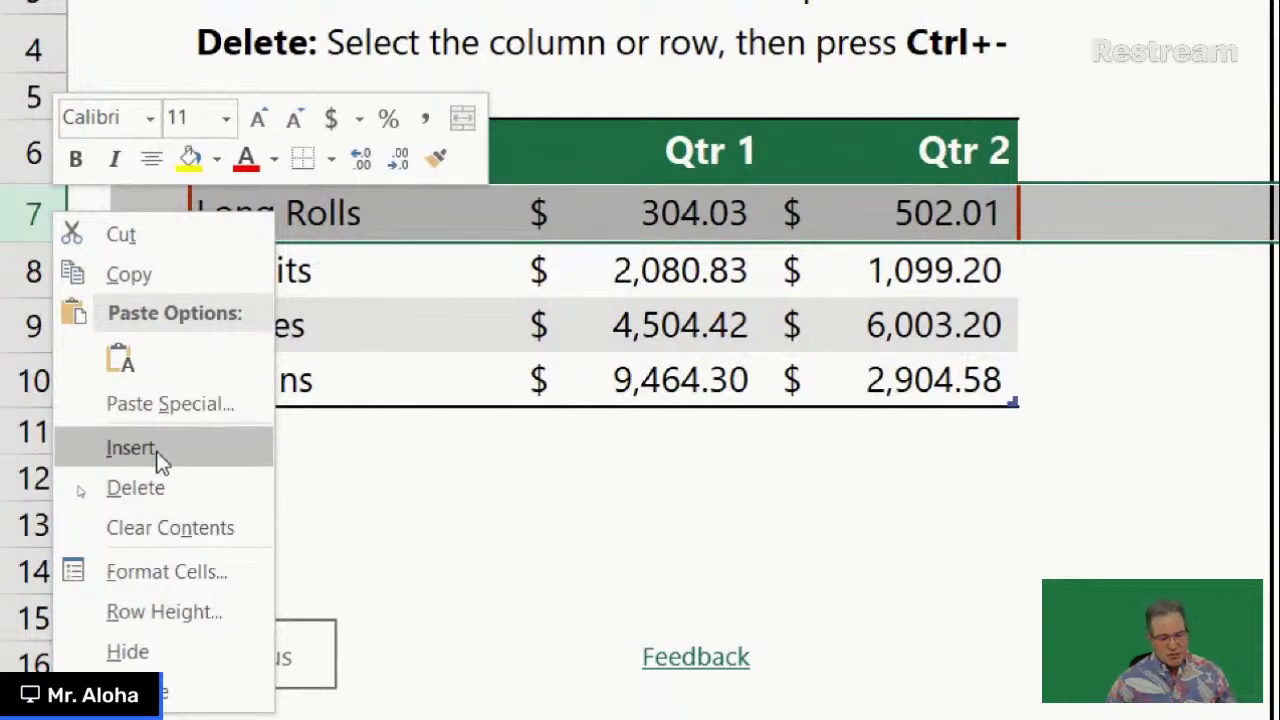
{"action": "left_click", "coordinate": [131, 448]}
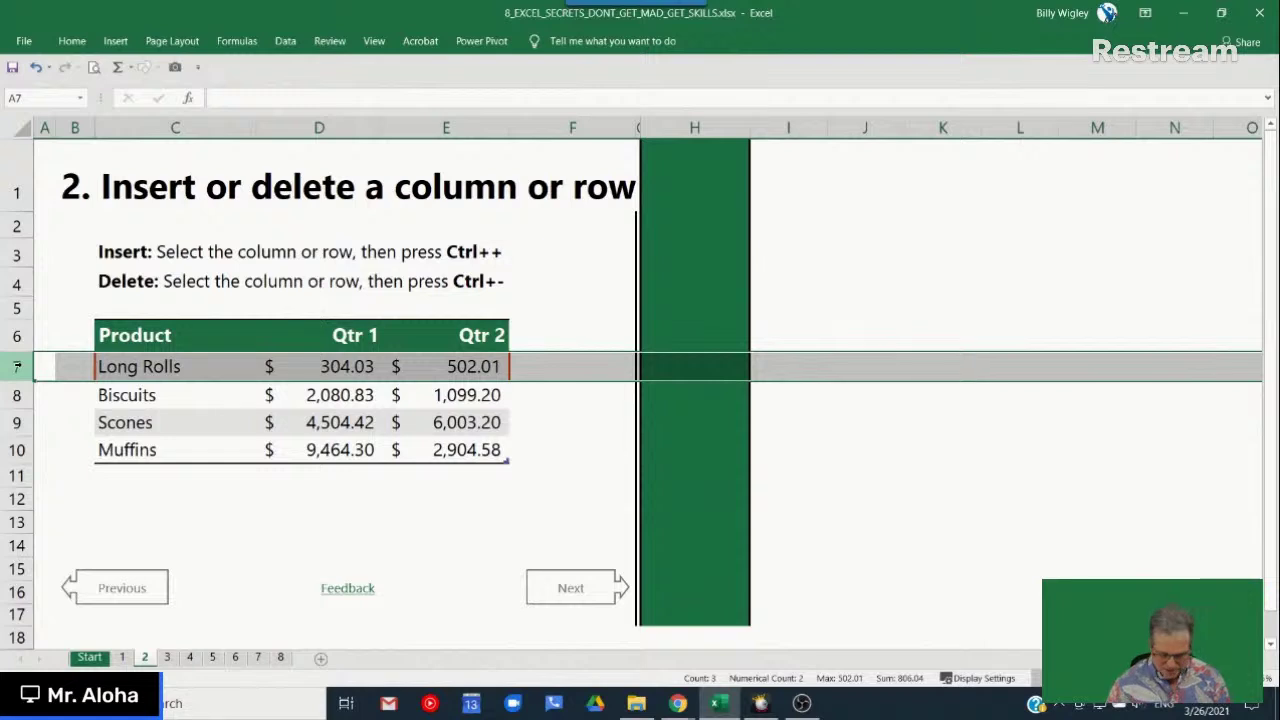
{"action": "key", "text": "ctrl+plus"}
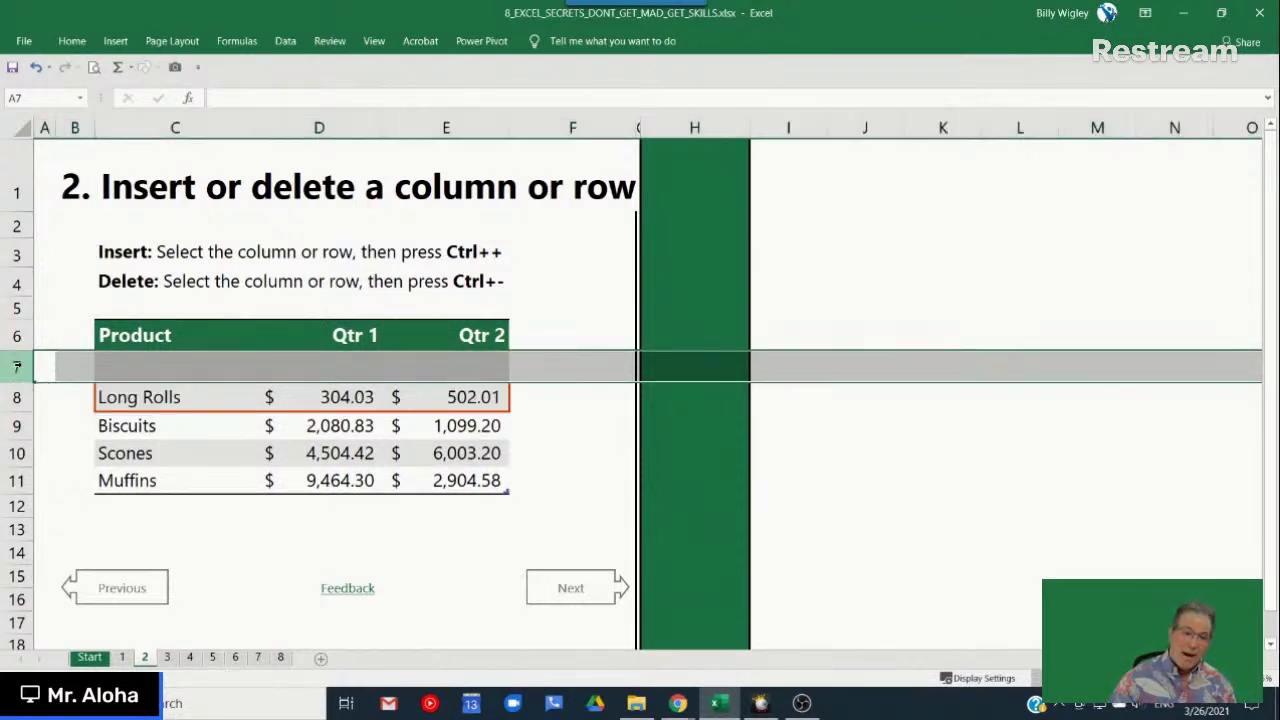
{"action": "key", "text": "ctrl+minus"}
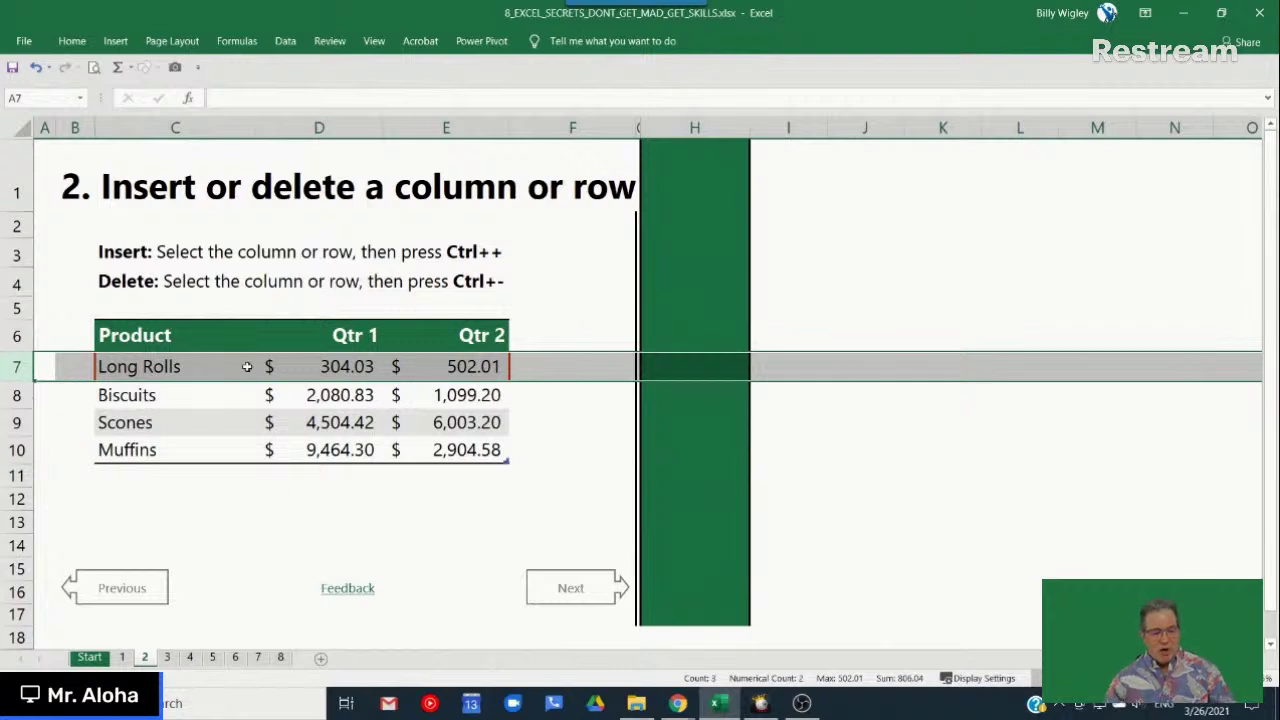
Step: Select the Long Rolls product cell C7, then its Qtr 1 value in cell D7
{"action": "left_click", "coordinate": [237, 360]}
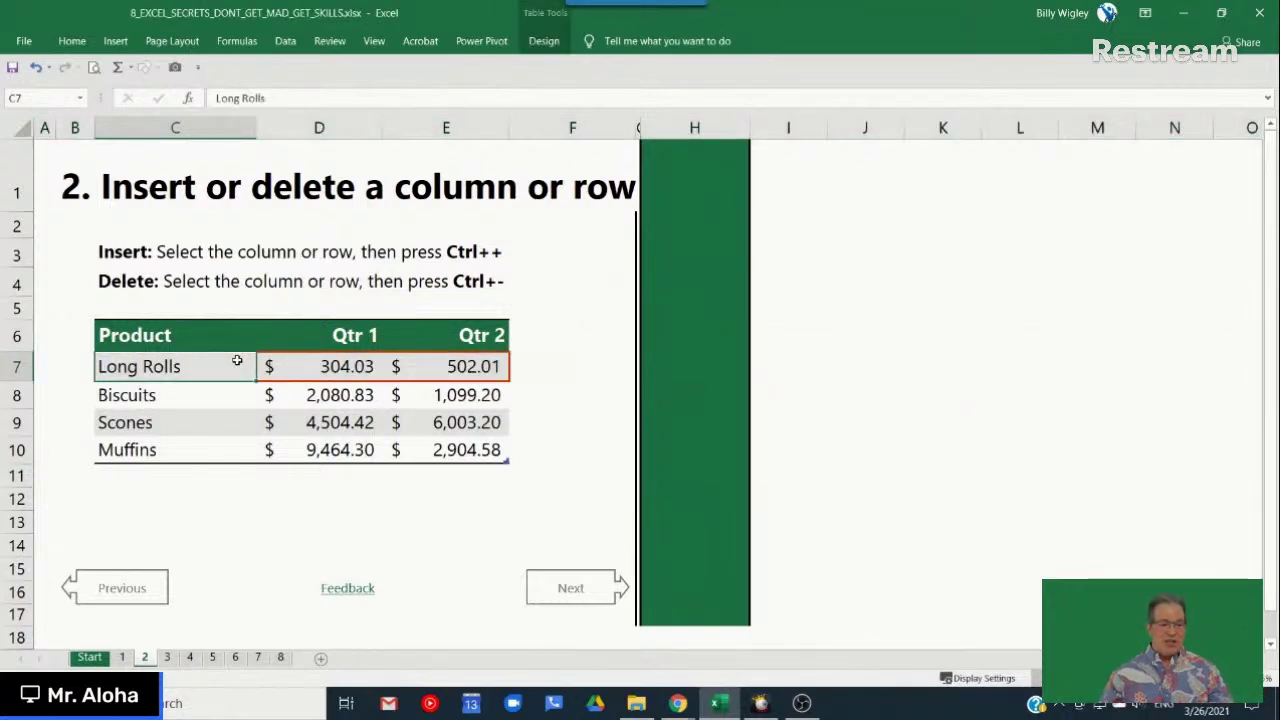
{"action": "left_click", "coordinate": [345, 375]}
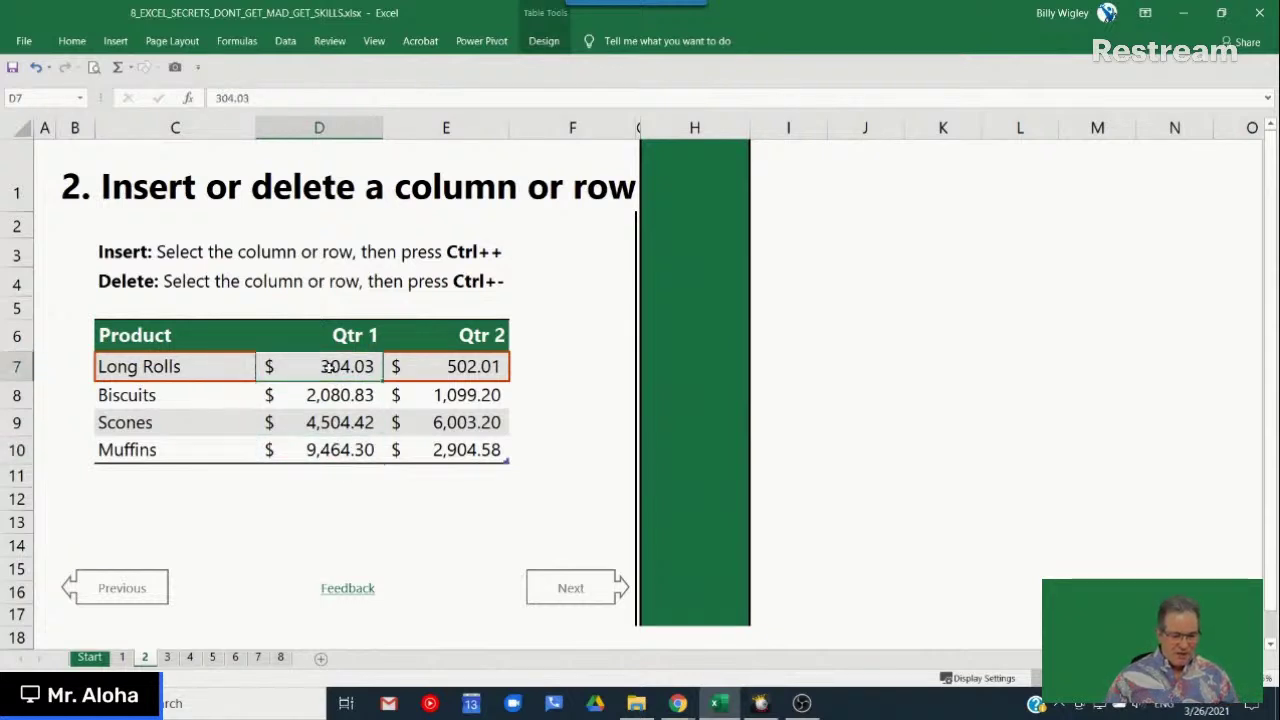
{"action": "mouse_move", "coordinate": [251, 334]}
{"action": "left_mouse_down"}
{"action": "mouse_move", "coordinate": [286, 398]}
{"action": "mouse_move", "coordinate": [416, 398]}
{"action": "left_mouse_up"}
{"action": "key", "text": "Escape"}
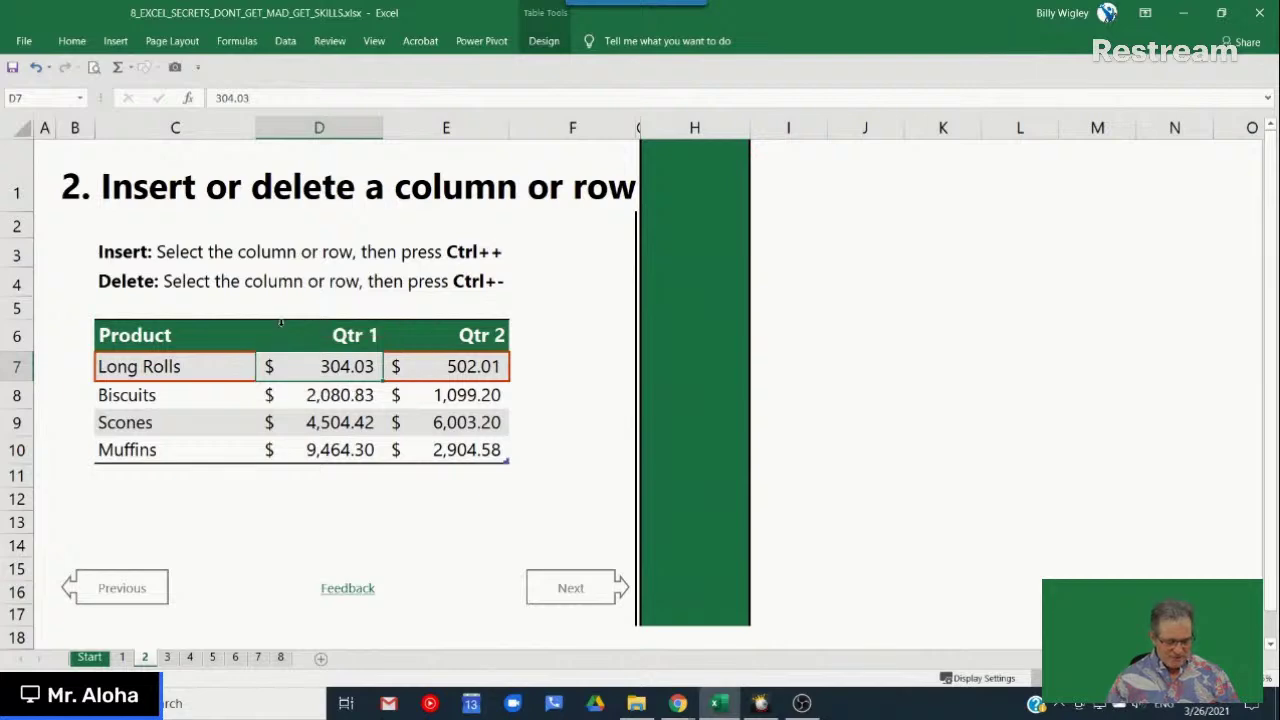
{"action": "key", "text": "ctrl+1"}
{"action": "left_click", "coordinate": [64, 90]}
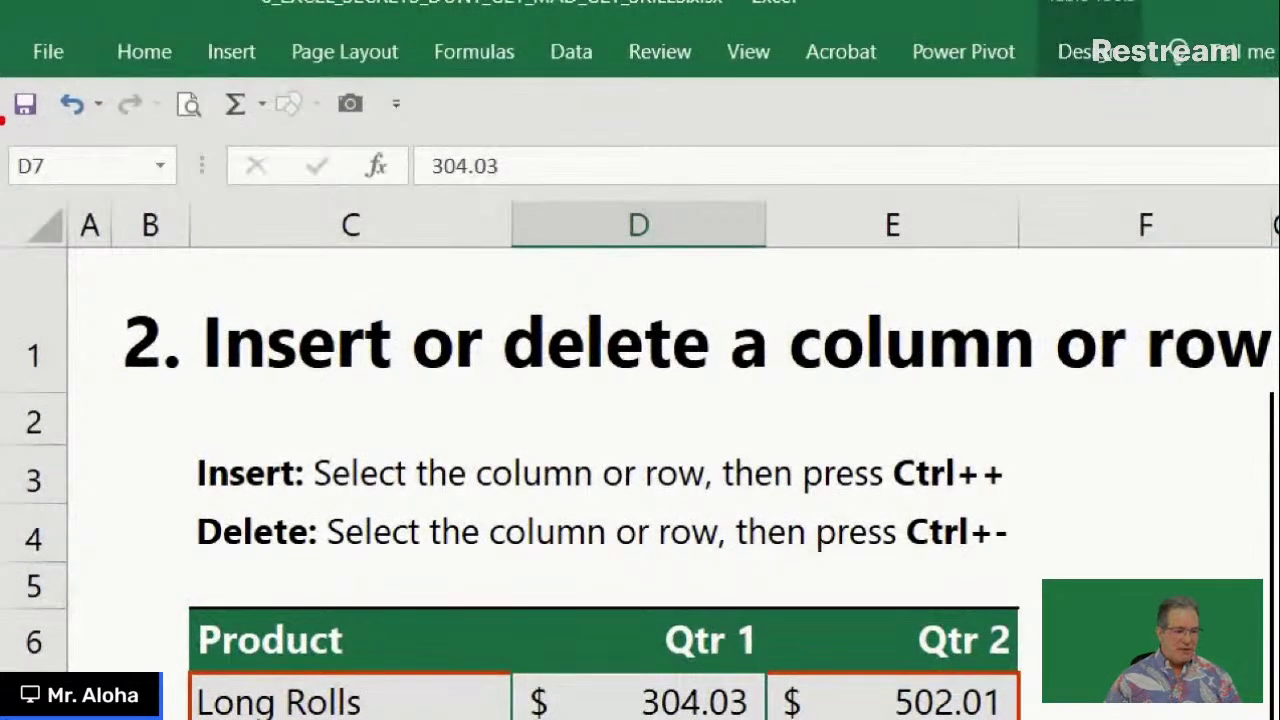
{"action": "left_click_drag", "start_coordinate": [6, 118], "coordinate": [180, 221]}
{"action": "left_click_drag", "start_coordinate": [90, 174], "coordinate": [243, 388]}
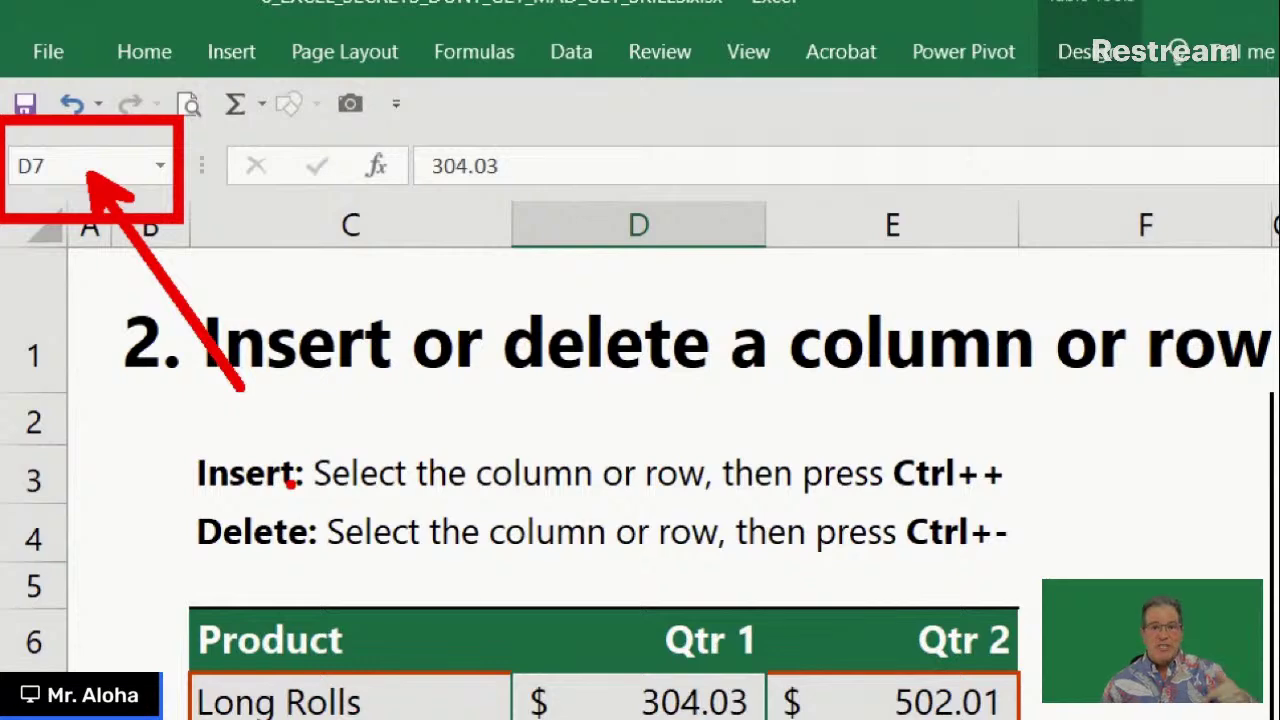
{"action": "key", "text": "Escape"}
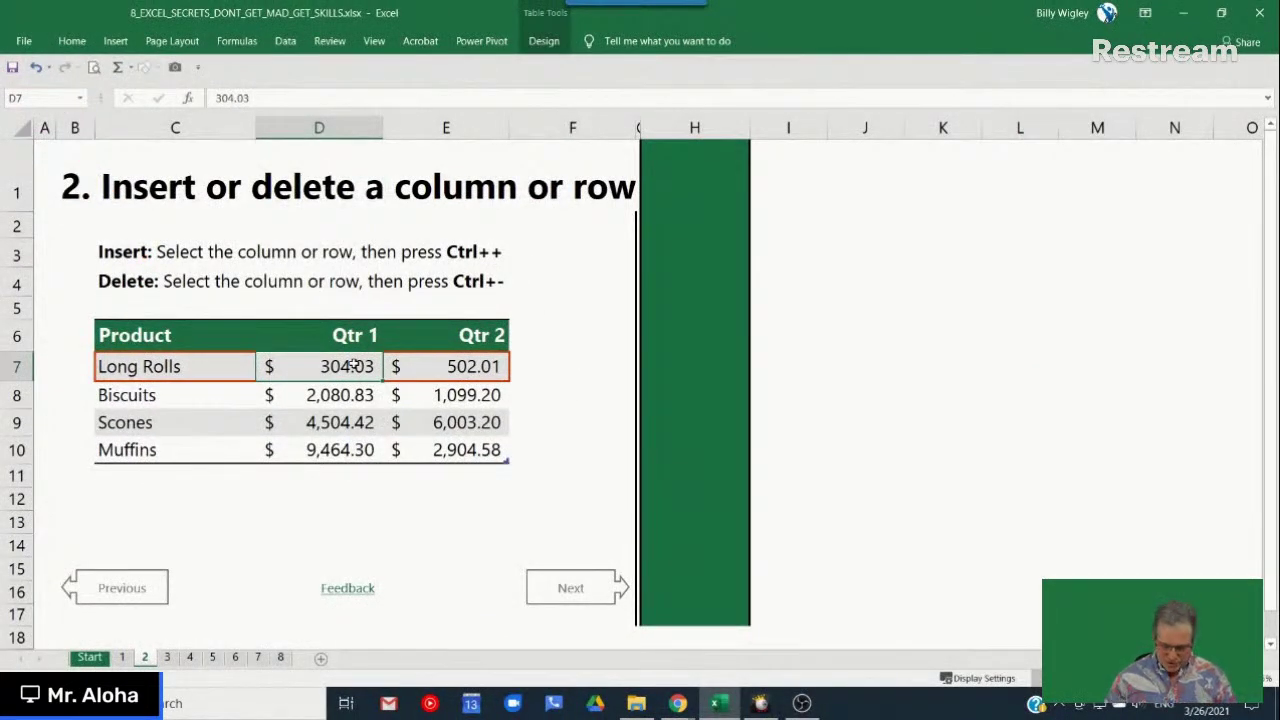
Step: Insert a blank table row above Long Rolls at row 7, delete it, and repeat the insertion and deletion once more
{"action": "key", "text": "ctrl+shift+plus"}
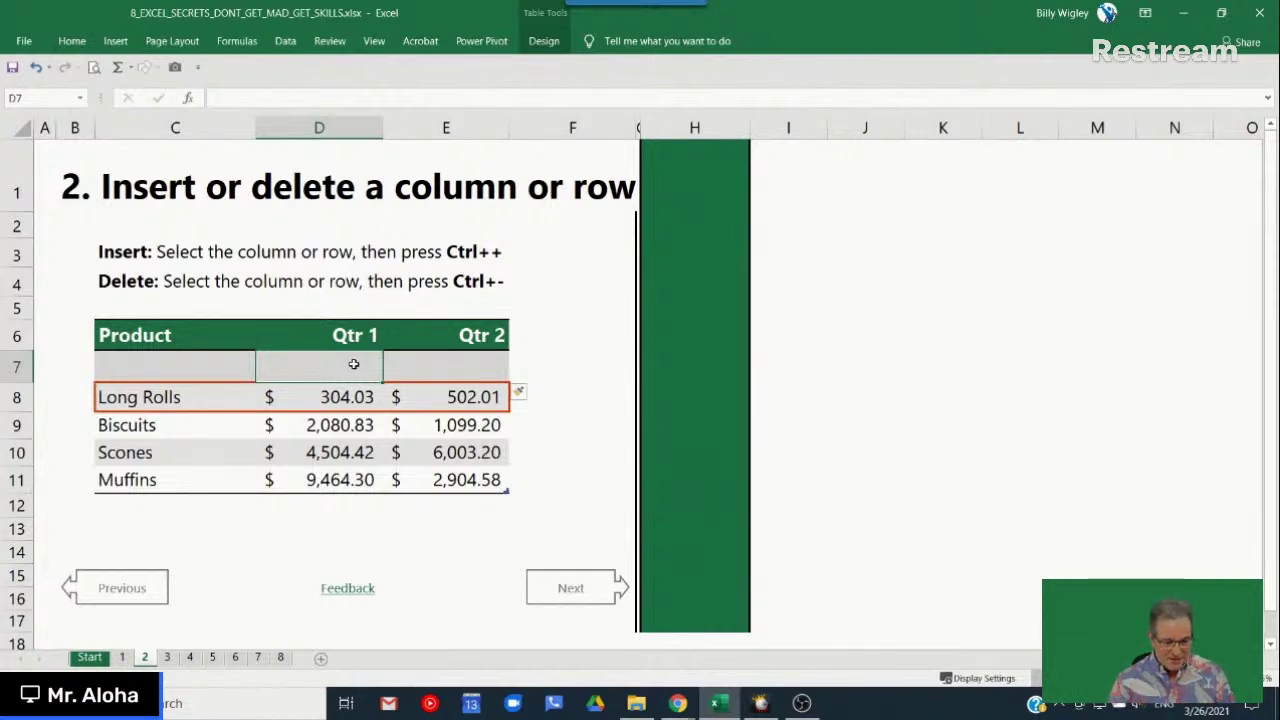
{"action": "left_click", "coordinate": [358, 404]}
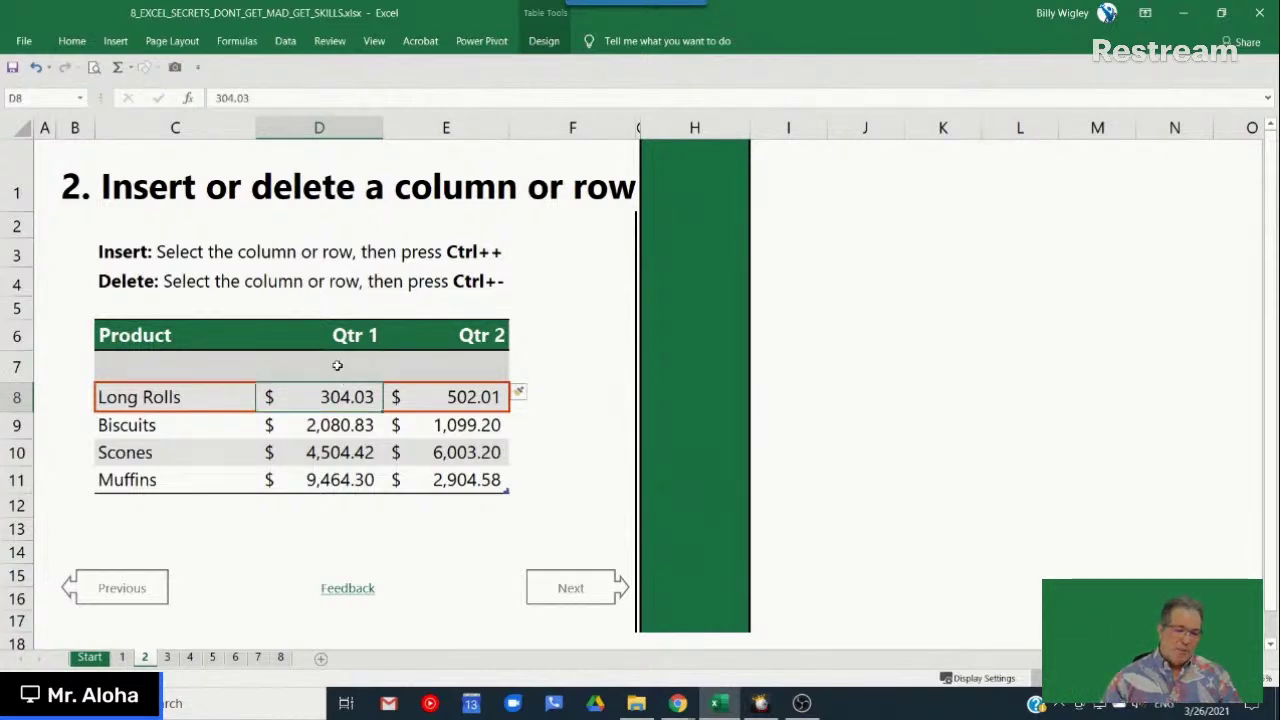
{"action": "left_click", "coordinate": [337, 366]}
{"action": "mouse_move", "coordinate": [221, 322]}
{"action": "left_mouse_down"}
{"action": "mouse_move", "coordinate": [278, 405]}
{"action": "mouse_move", "coordinate": [421, 404]}
{"action": "mouse_move", "coordinate": [424, 365]}
{"action": "left_mouse_up"}
{"action": "key", "text": "Escape"}
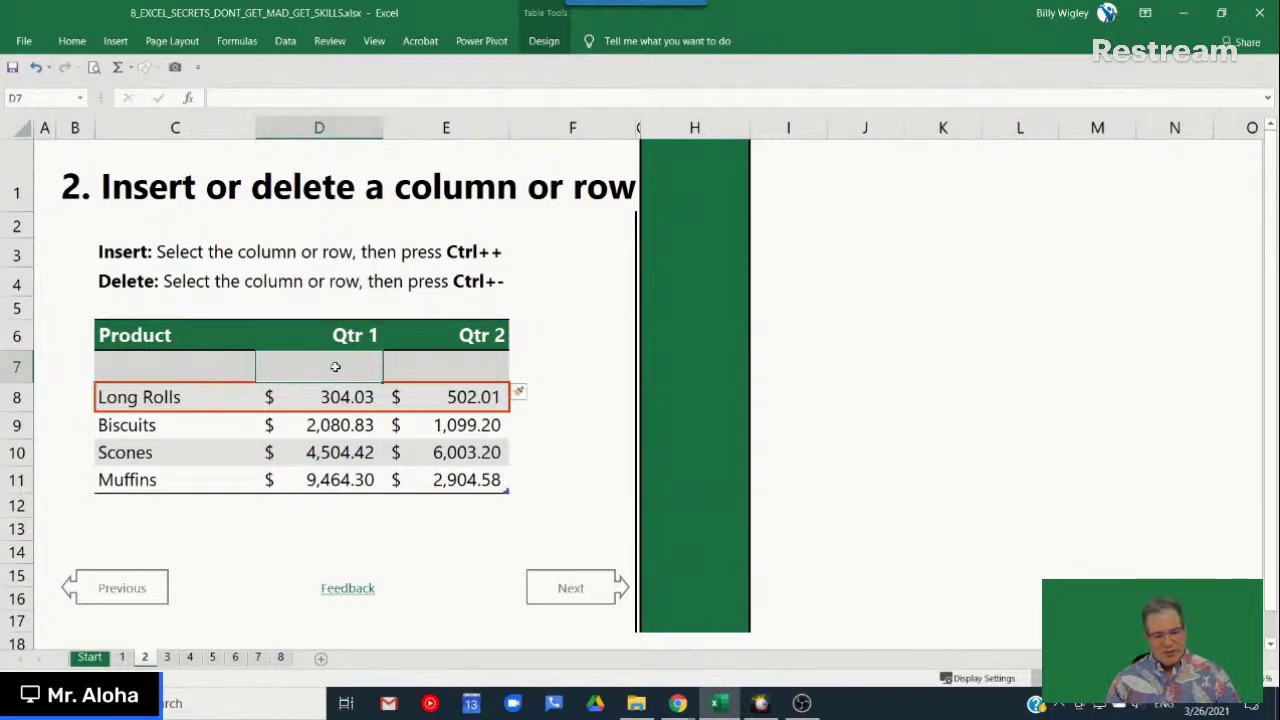
{"action": "key", "text": "ctrl+minus"}
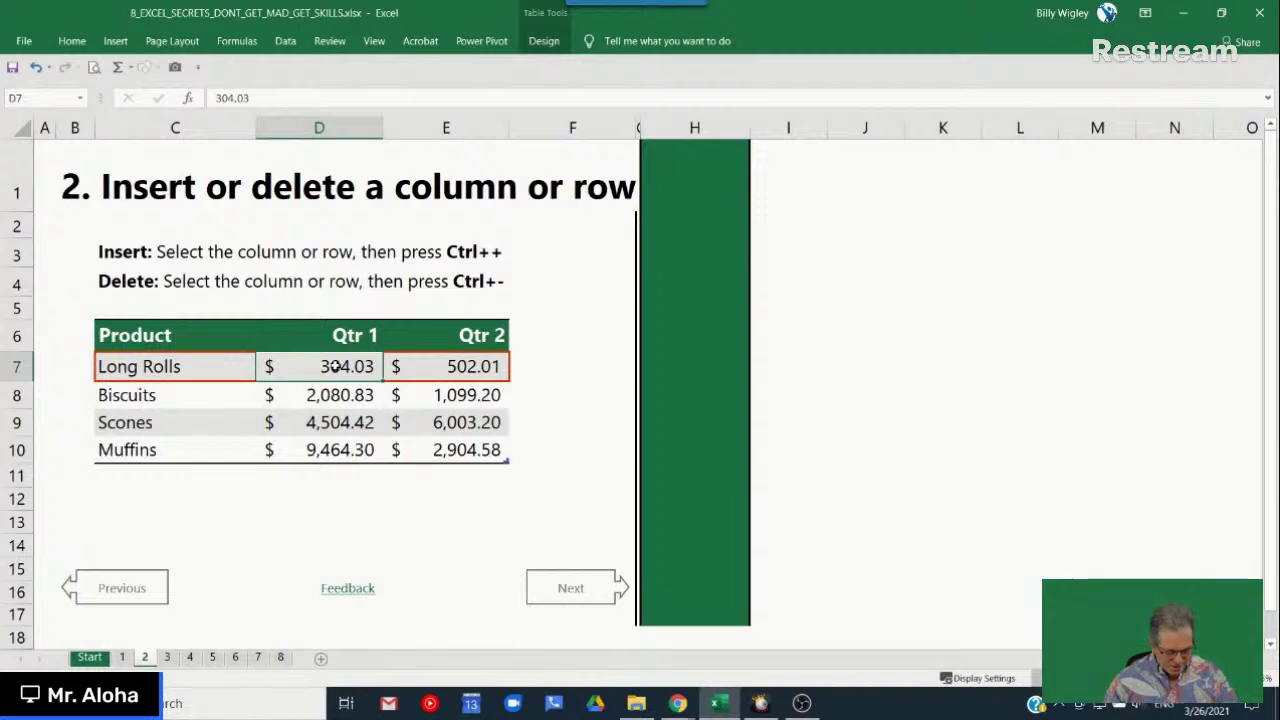
{"action": "key", "text": "ctrl+plus"}
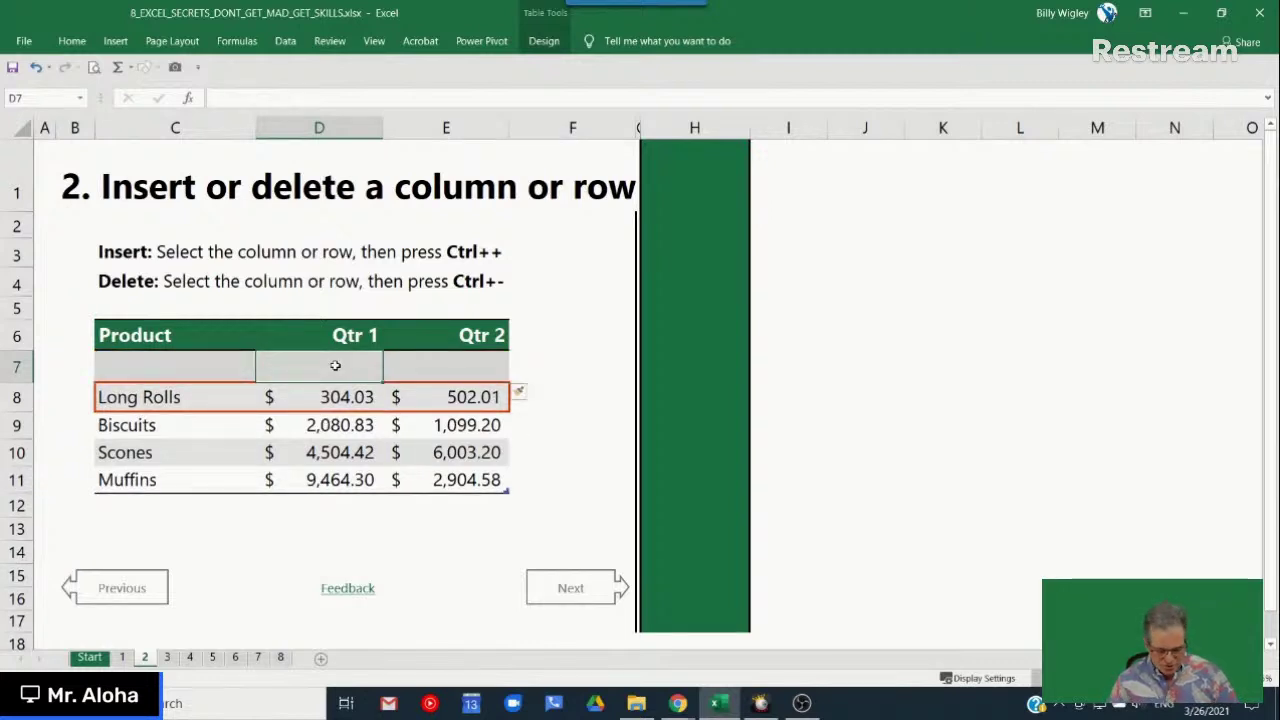
{"action": "key", "text": "ctrl+minus"}
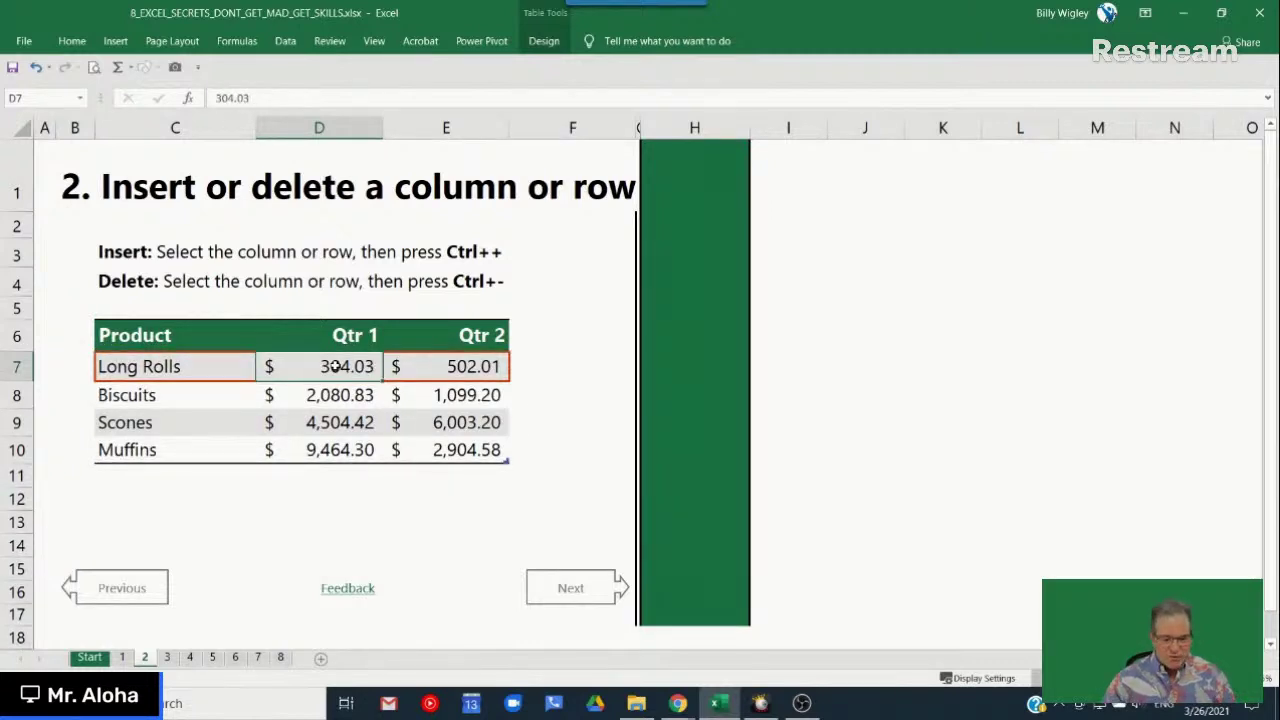
Step: Advance to the third lesson sheet, about moving or copying a column or row of data
{"action": "left_click", "coordinate": [567, 588]}
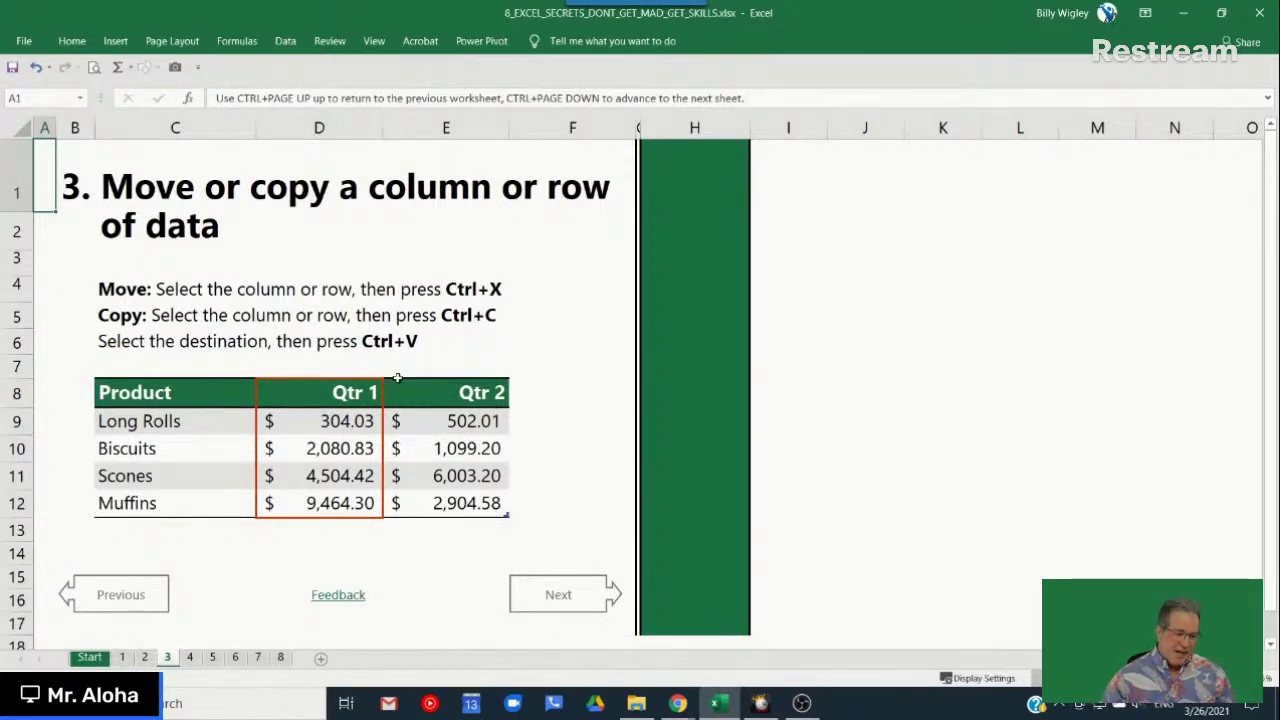
{"action": "mouse_move", "coordinate": [236, 368]}
{"action": "left_mouse_down"}
{"action": "mouse_move", "coordinate": [380, 428]}
{"action": "mouse_move", "coordinate": [398, 533]}
{"action": "mouse_move", "coordinate": [490, 484]}
{"action": "mouse_move", "coordinate": [530, 488]}
{"action": "left_mouse_up"}
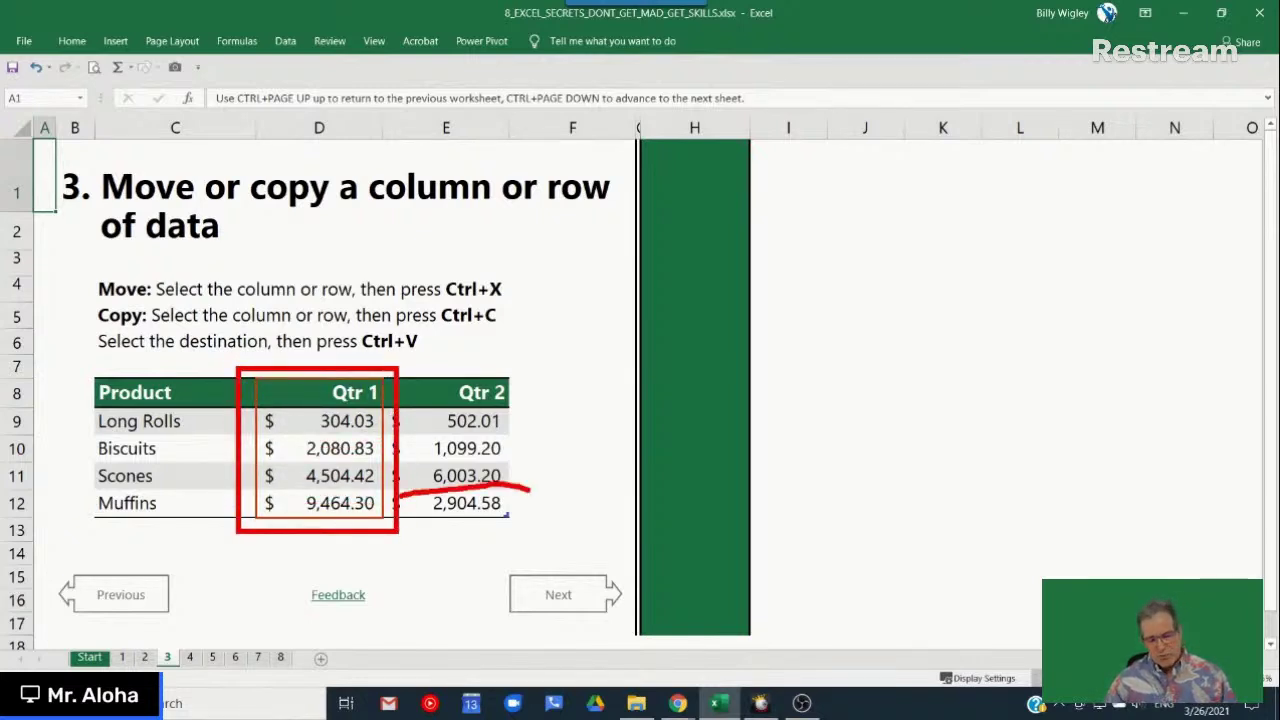
{"action": "left_click_drag", "start_coordinate": [557, 437], "coordinate": [522, 407]}
{"action": "key", "text": "Escape"}
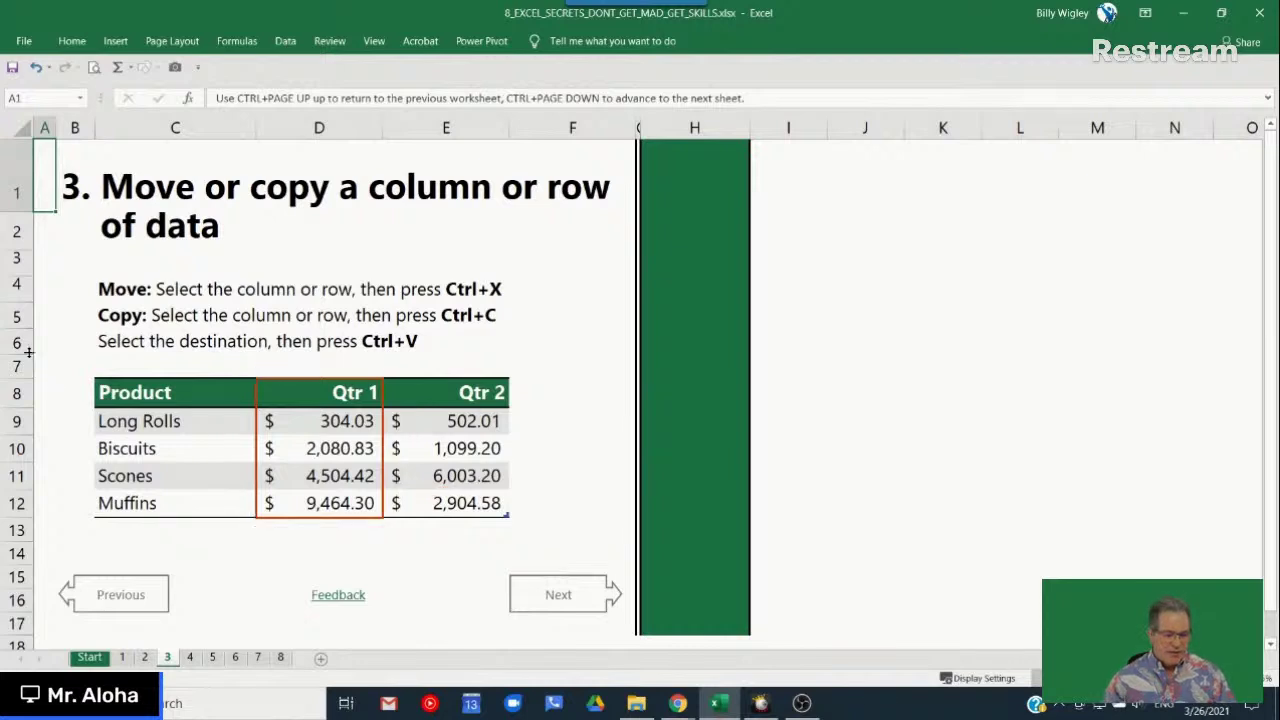
Step: Try moving the Qtr 1 range D8:D12 to column F beside Qtr 2 twice, reverting it to column D each time
{"action": "left_click_drag", "start_coordinate": [300, 390], "coordinate": [324, 500]}
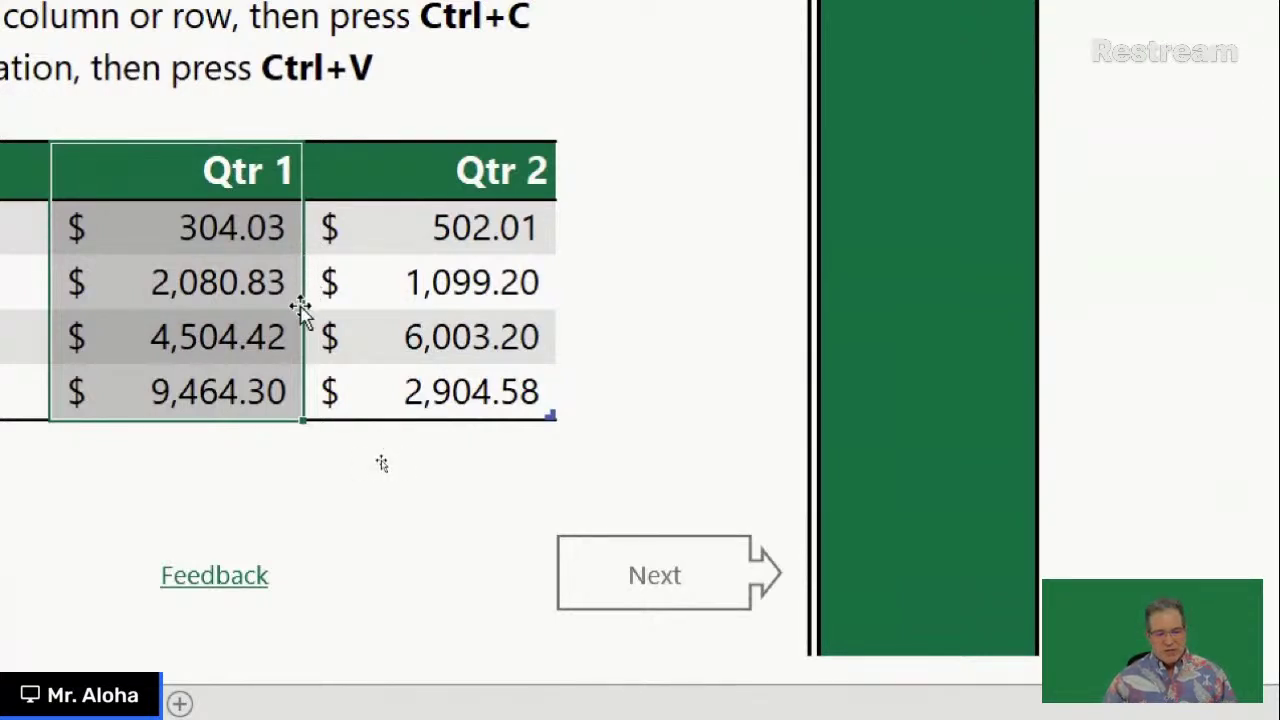
{"action": "left_click_drag", "start_coordinate": [303, 312], "coordinate": [460, 337]}
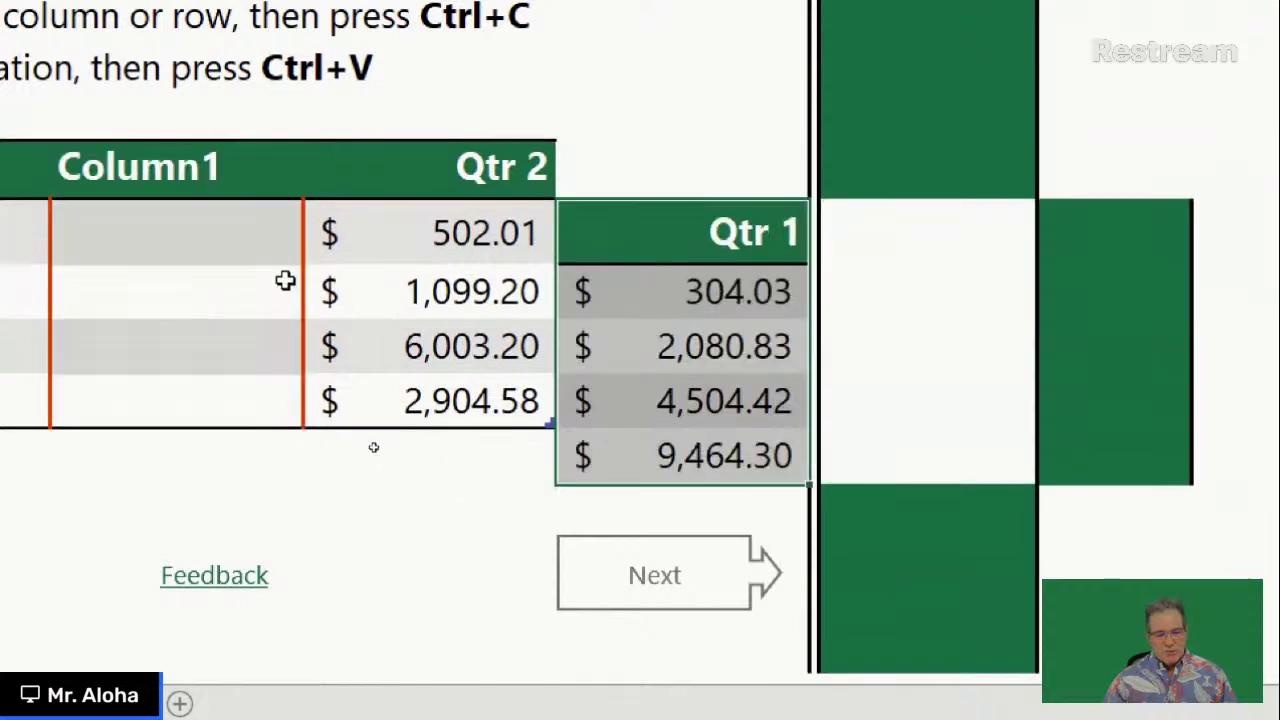
{"action": "key", "text": "ctrl+z"}
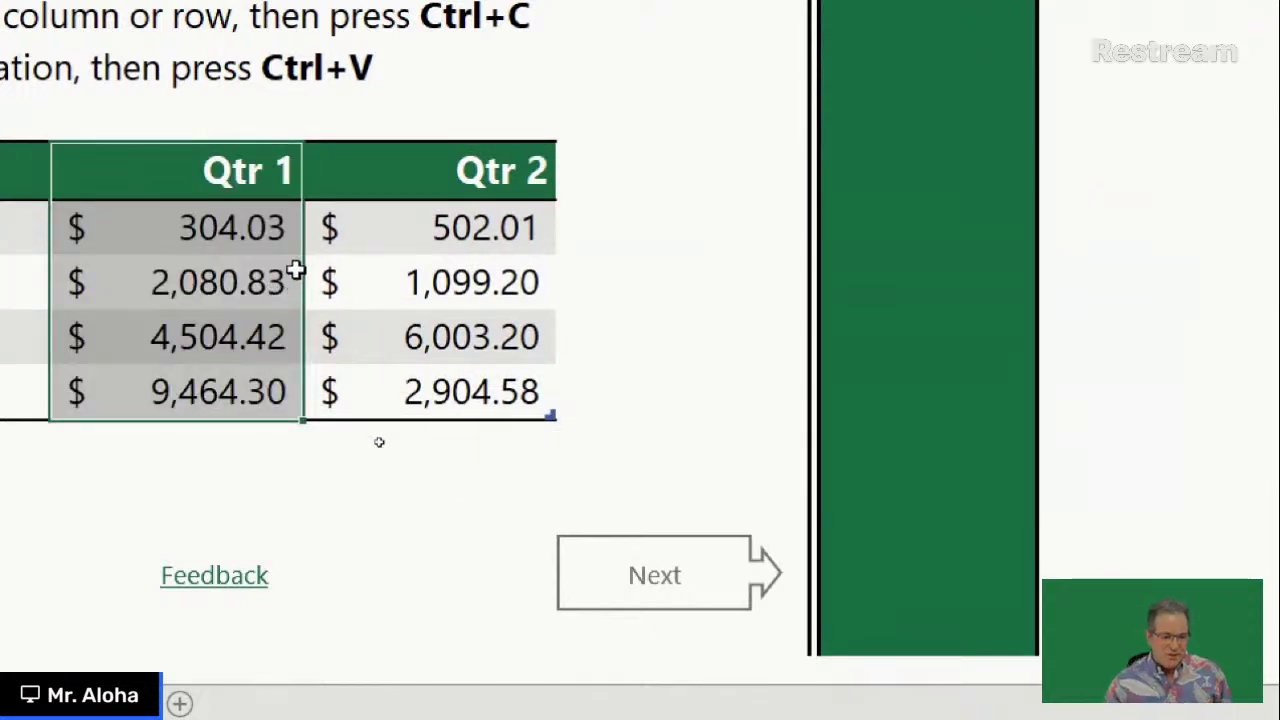
{"action": "left_click_drag", "start_coordinate": [303, 276], "coordinate": [637, 295]}
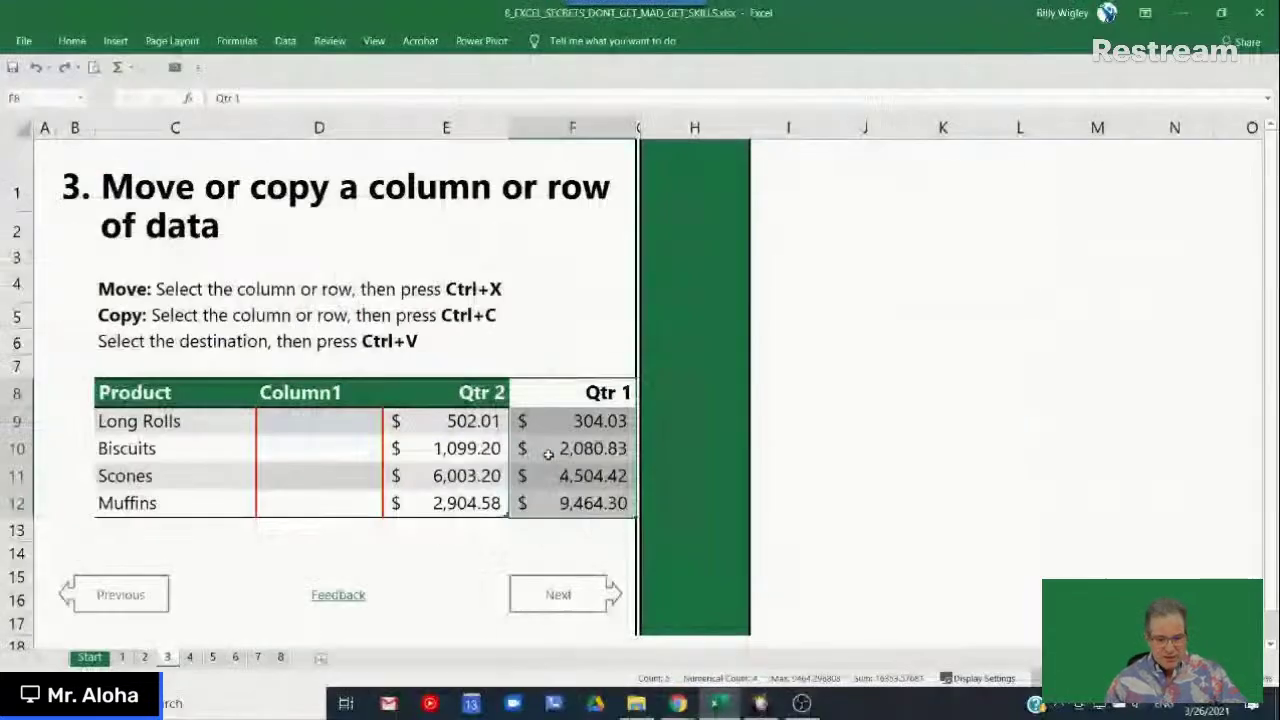
{"action": "left_click_drag", "start_coordinate": [548, 454], "coordinate": [395, 420]}
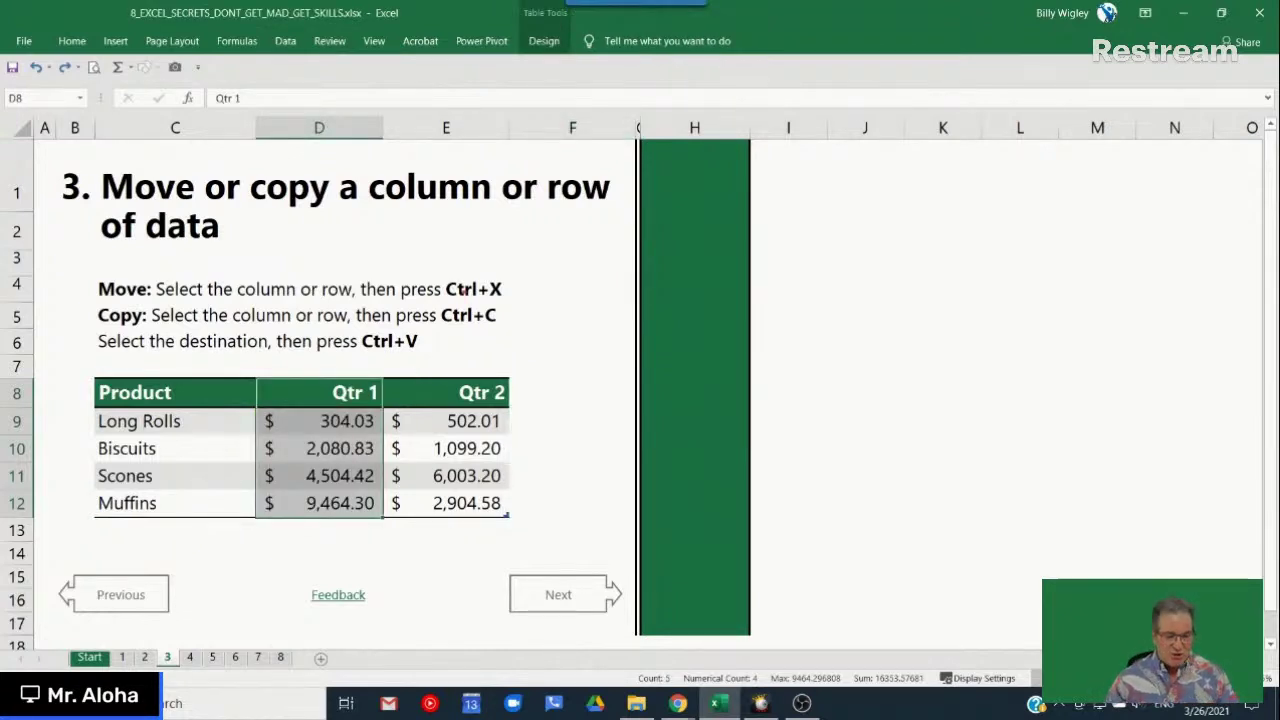
Step: Reselect the Qtr 1 column, starting from its header cell D8 and extending down to the last value in D12
{"action": "mouse_move", "coordinate": [350, 248]}
{"action": "left_mouse_down"}
{"action": "mouse_move", "coordinate": [350, 291]}
{"action": "mouse_move", "coordinate": [551, 388]}
{"action": "mouse_move", "coordinate": [560, 374]}
{"action": "left_mouse_up"}
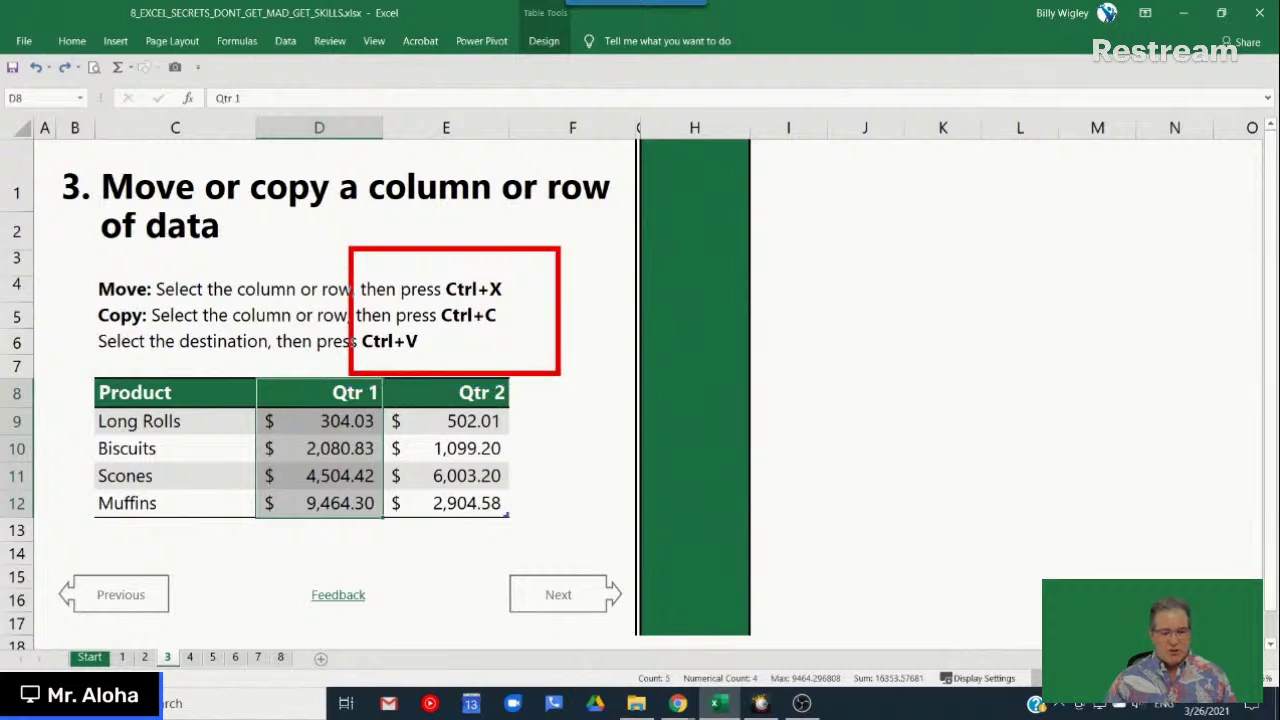
{"action": "key", "text": "Escape"}
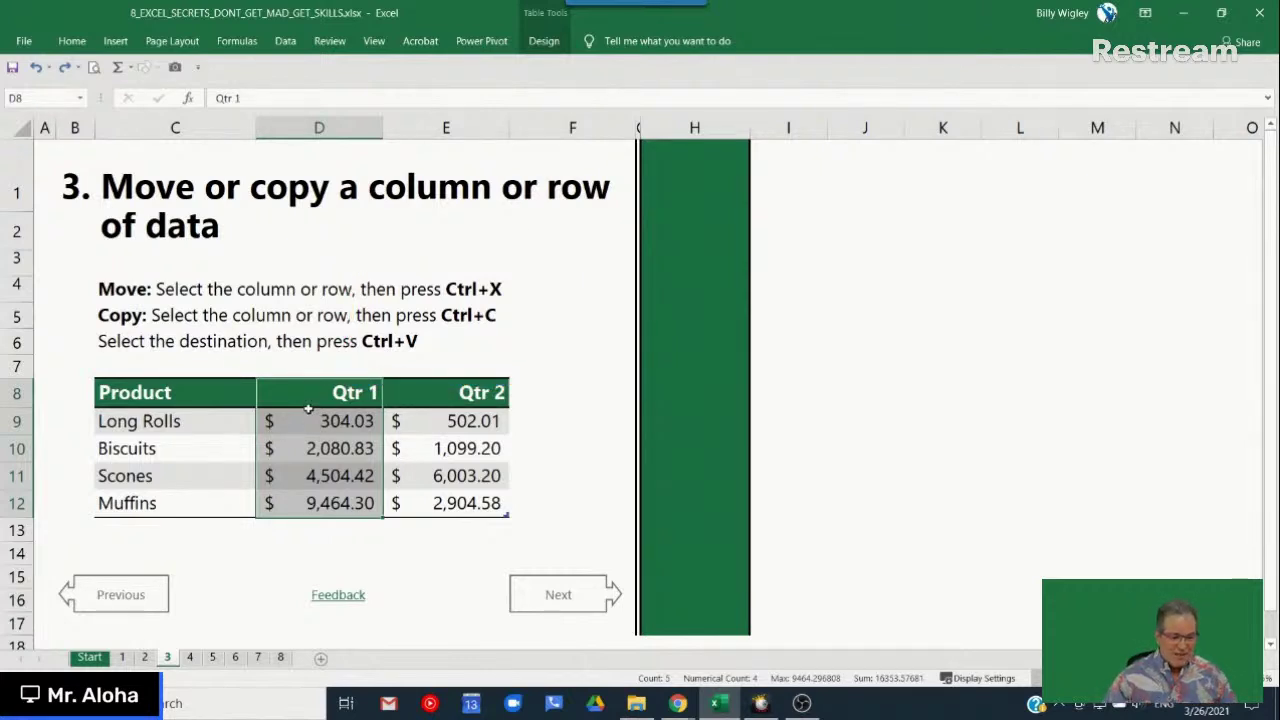
{"action": "left_click_drag", "start_coordinate": [300, 392], "coordinate": [326, 502]}
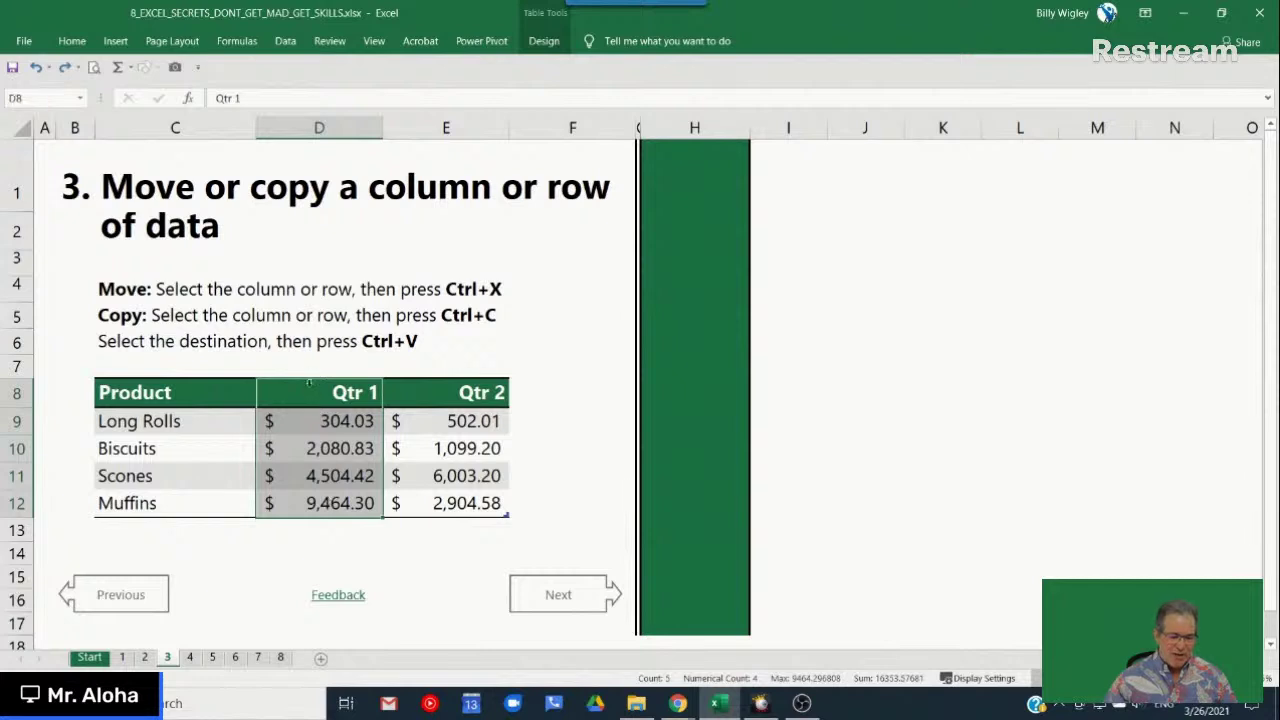
{"action": "left_click", "coordinate": [308, 395]}
{"action": "key", "text": "ctrl+2"}
{"action": "mouse_move", "coordinate": [246, 360]}
{"action": "left_mouse_down"}
{"action": "mouse_move", "coordinate": [270, 406]}
{"action": "mouse_move", "coordinate": [434, 428]}
{"action": "left_mouse_up"}
{"action": "left_click_drag", "start_coordinate": [377, 376], "coordinate": [414, 343]}
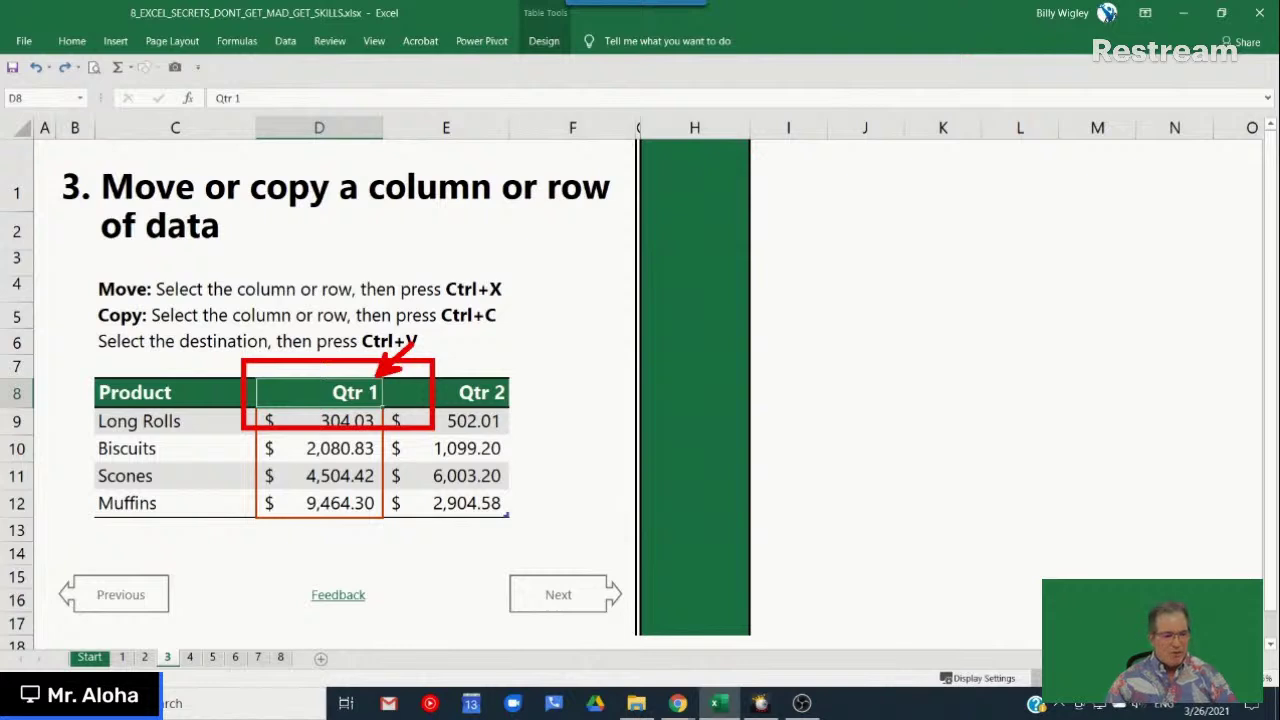
{"action": "key", "text": "Escape"}
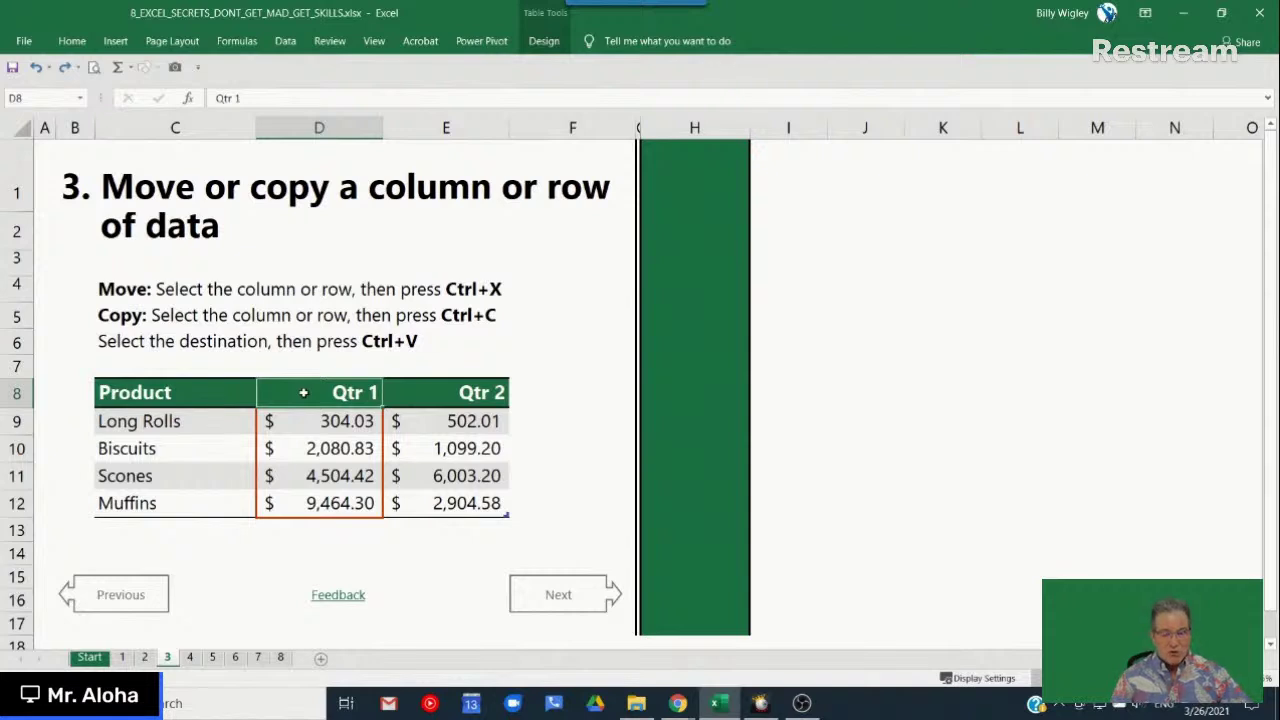
{"action": "key", "text": "ctrl+shift+Down"}
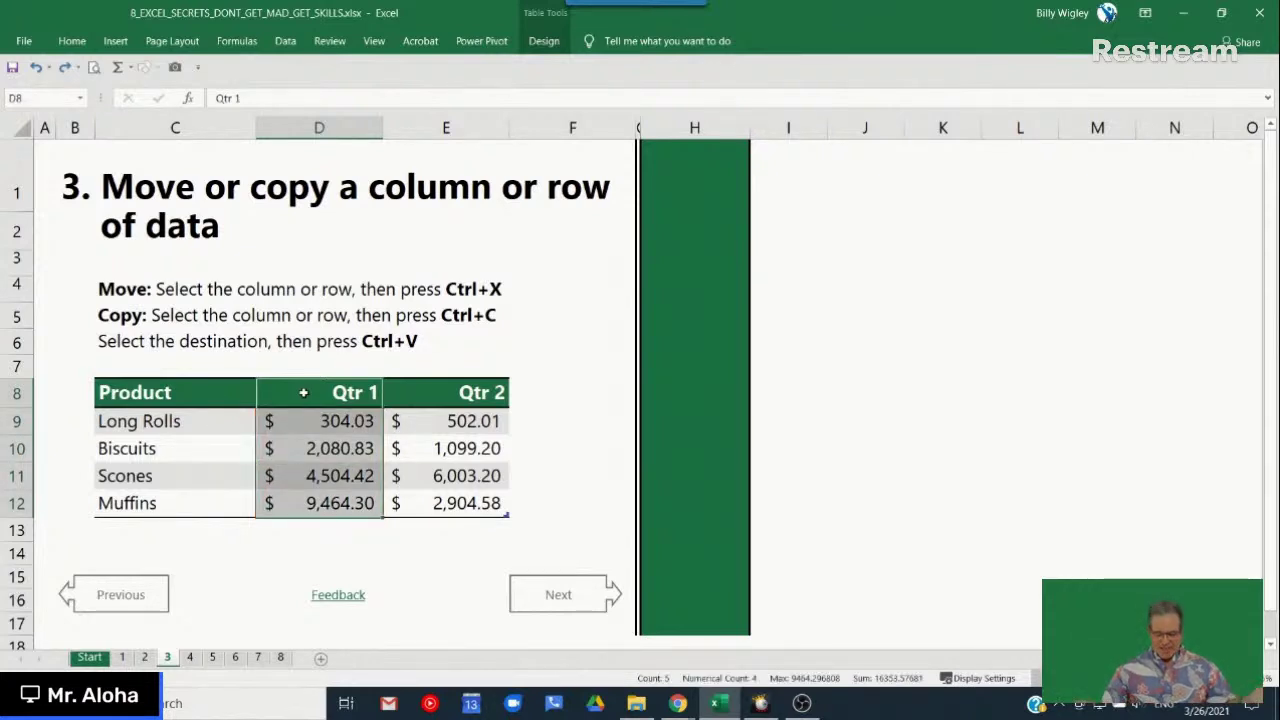
Step: Try to cut the Qtr 1 column and go to the Qtr 2 header cell E8, then undo the change
{"action": "key", "text": "ctrl+x"}
{"action": "key", "text": "Right"}
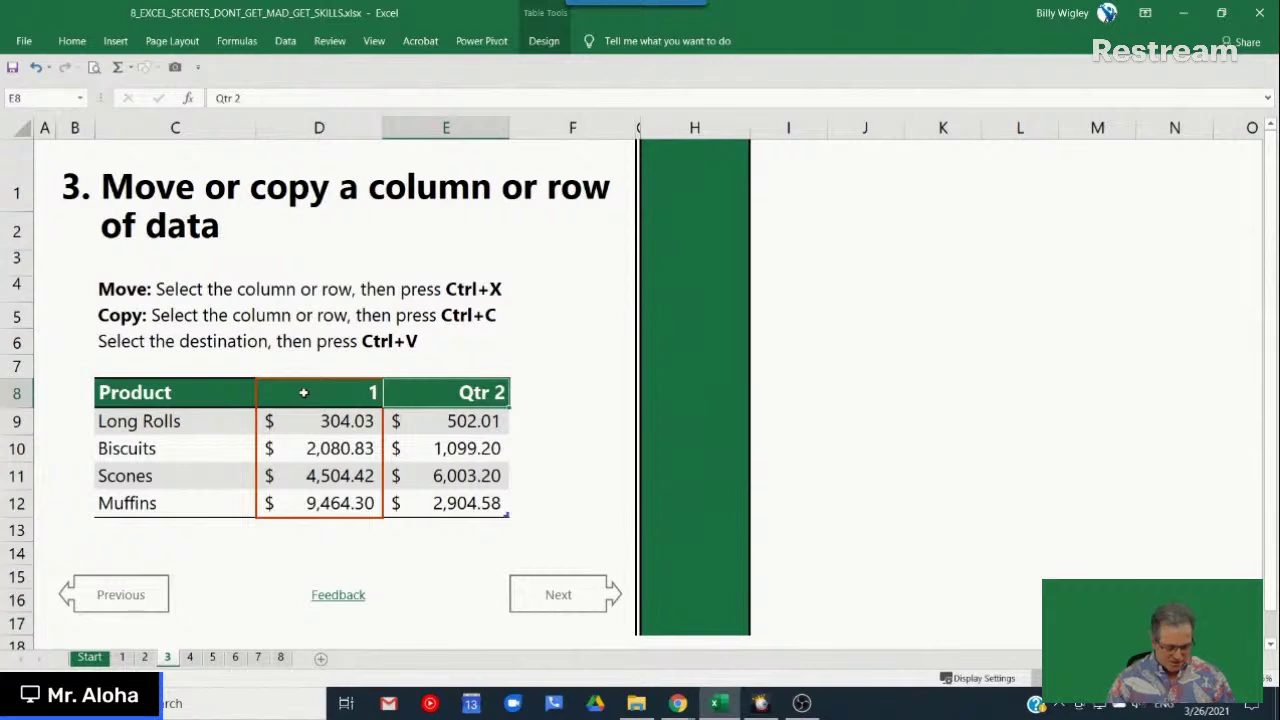
{"action": "key", "text": "ctrl+z"}
{"action": "key", "text": "ctrl+x"}
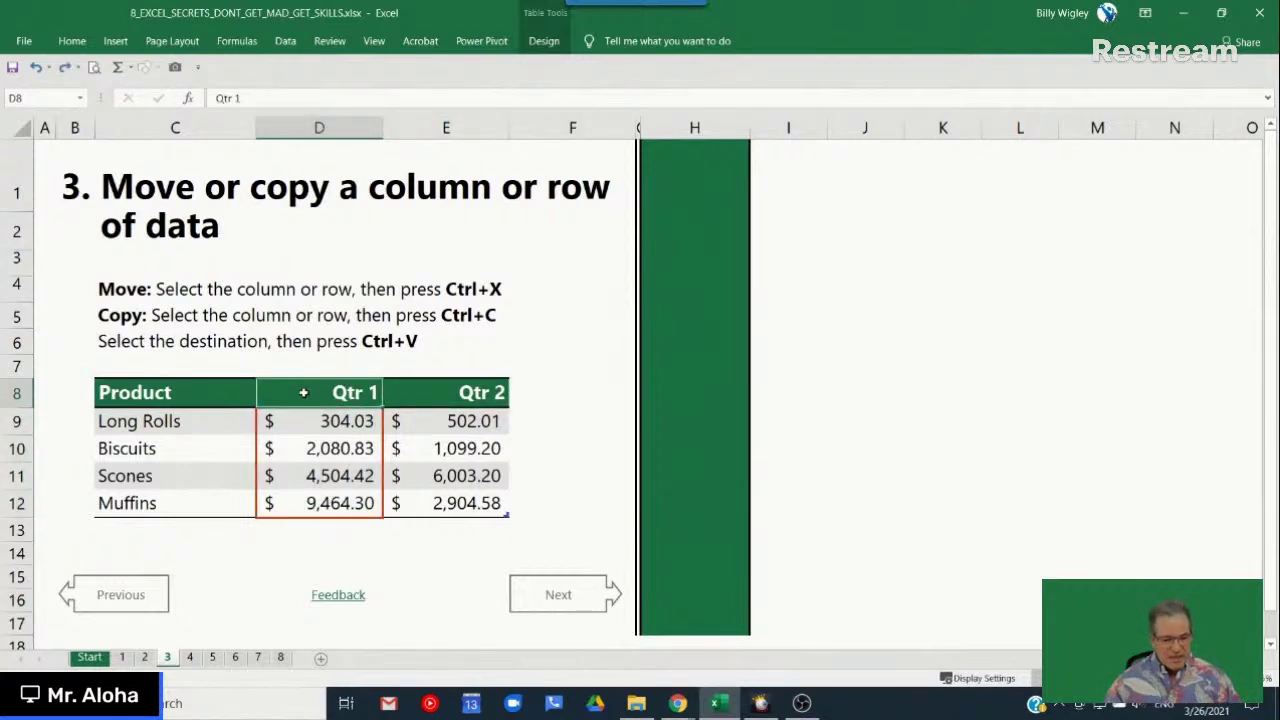
{"action": "mouse_move", "coordinate": [240, 366]}
{"action": "left_mouse_down"}
{"action": "mouse_move", "coordinate": [388, 366]}
{"action": "mouse_move", "coordinate": [258, 428]}
{"action": "mouse_move", "coordinate": [412, 428]}
{"action": "left_mouse_up"}
{"action": "left_click_drag", "start_coordinate": [418, 360], "coordinate": [372, 380]}
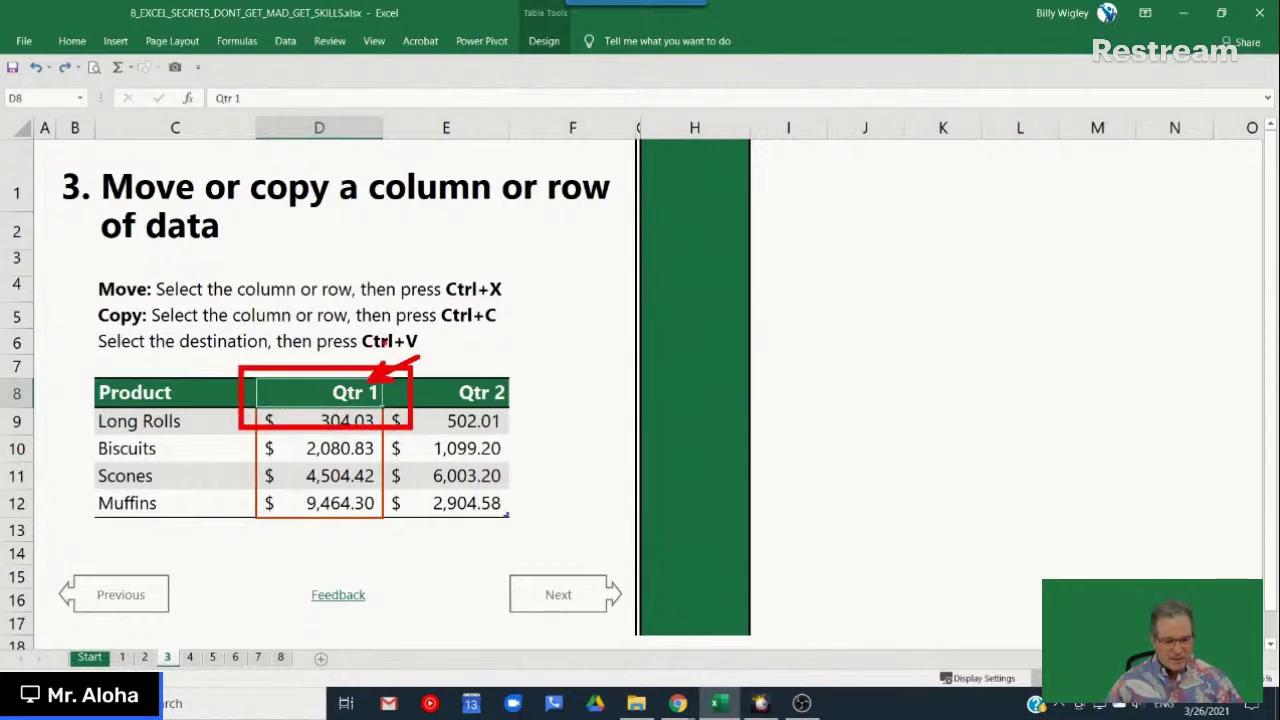
{"action": "key", "text": "Escape"}
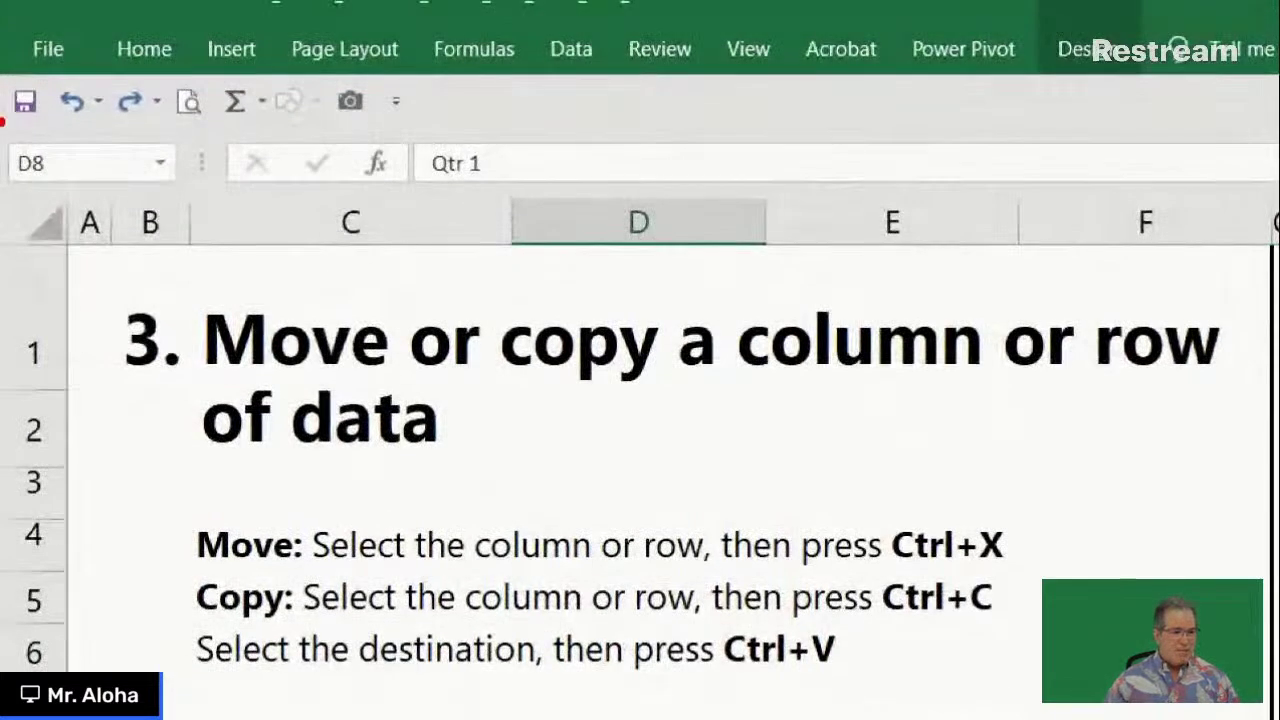
{"action": "mouse_move", "coordinate": [2, 120]}
{"action": "left_mouse_down"}
{"action": "mouse_move", "coordinate": [170, 216]}
{"action": "mouse_move", "coordinate": [366, 478]}
{"action": "left_mouse_up"}
{"action": "key", "text": "Escape"}
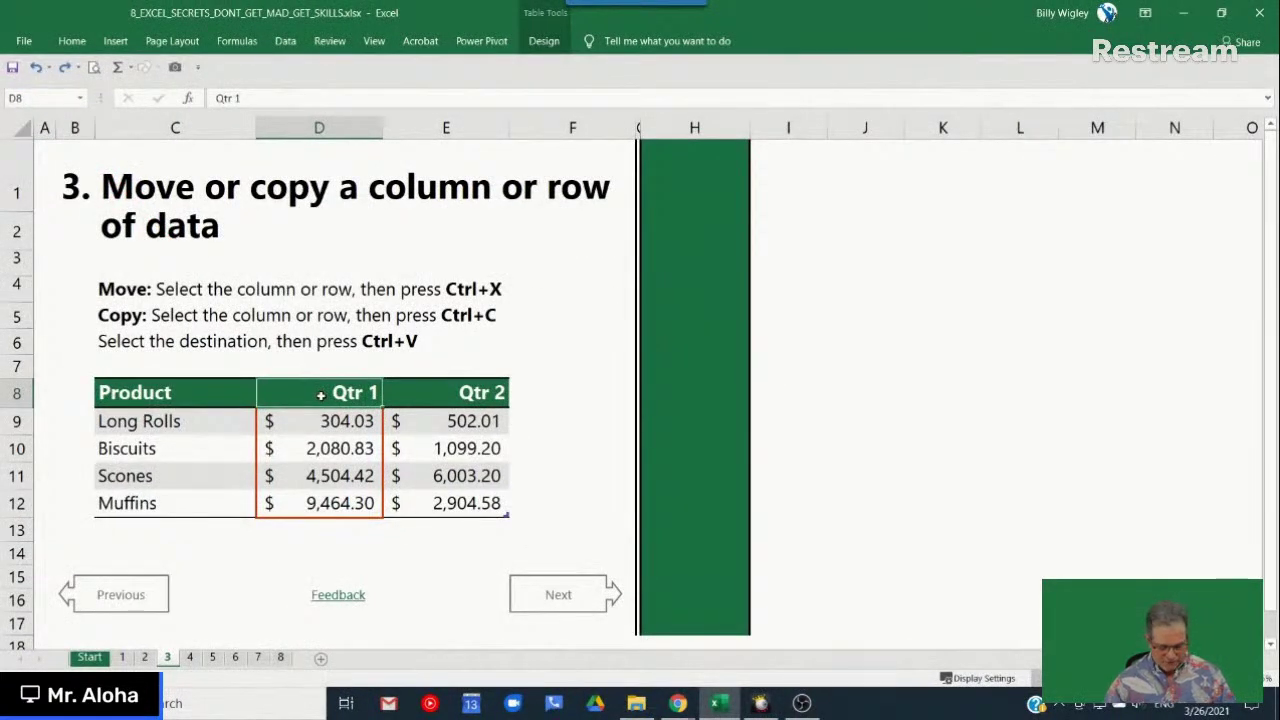
Step: Jump from D8 to D12 and back, then extend the selection to D11 and shrink it back to the Qtr 1 header
{"action": "key", "text": "ctrl+Down"}
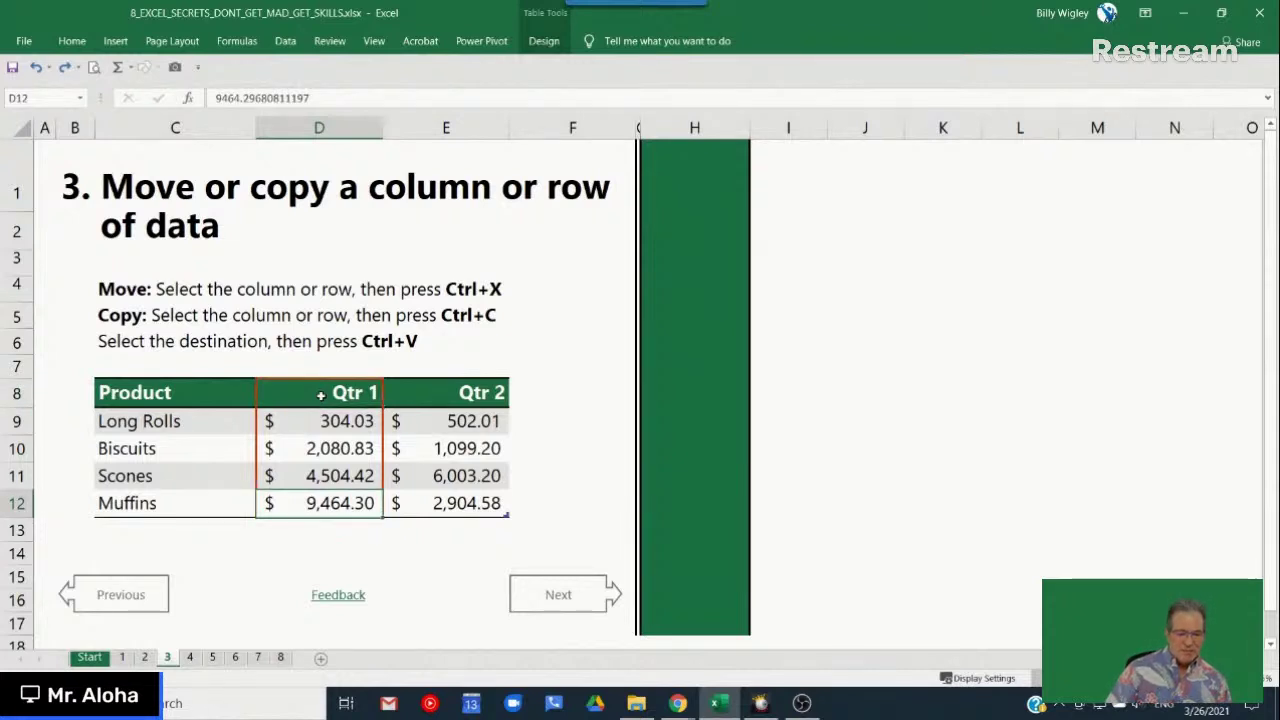
{"action": "key", "text": "ctrl+Up"}
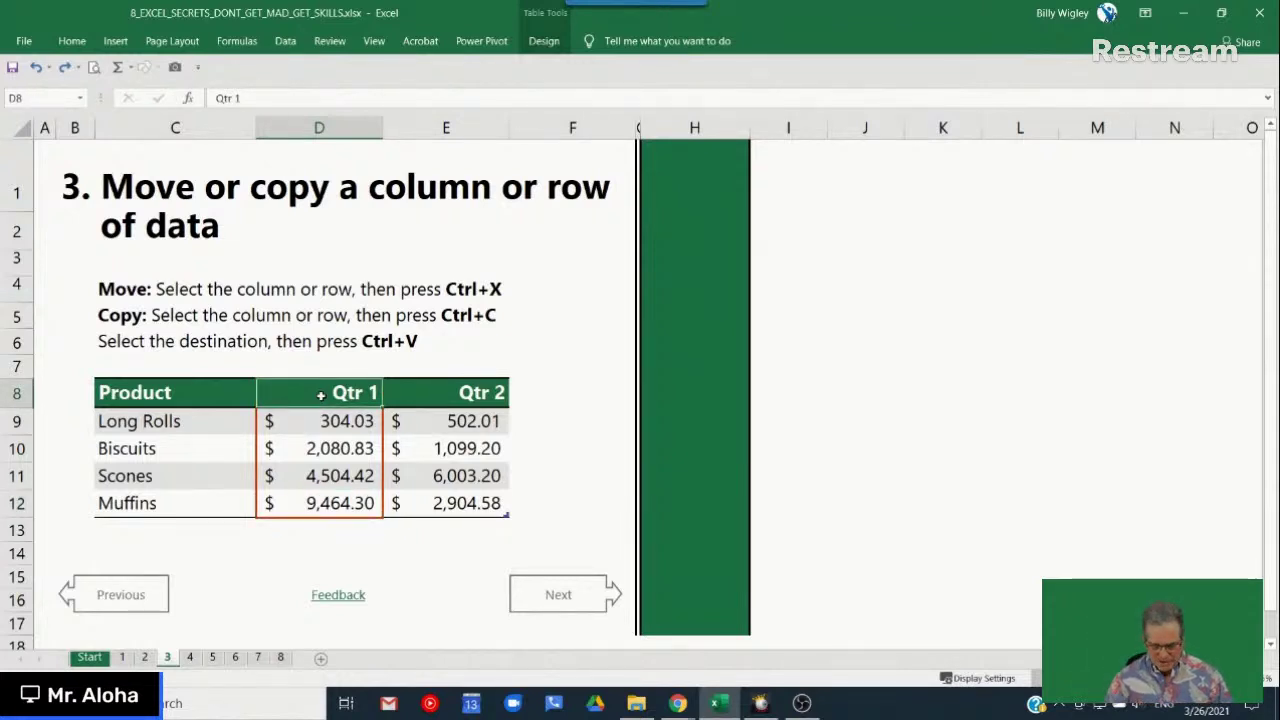
{"action": "key", "text": "shift+Down"}
{"action": "key", "text": "shift+Down"}
{"action": "key", "text": "shift+Down"}
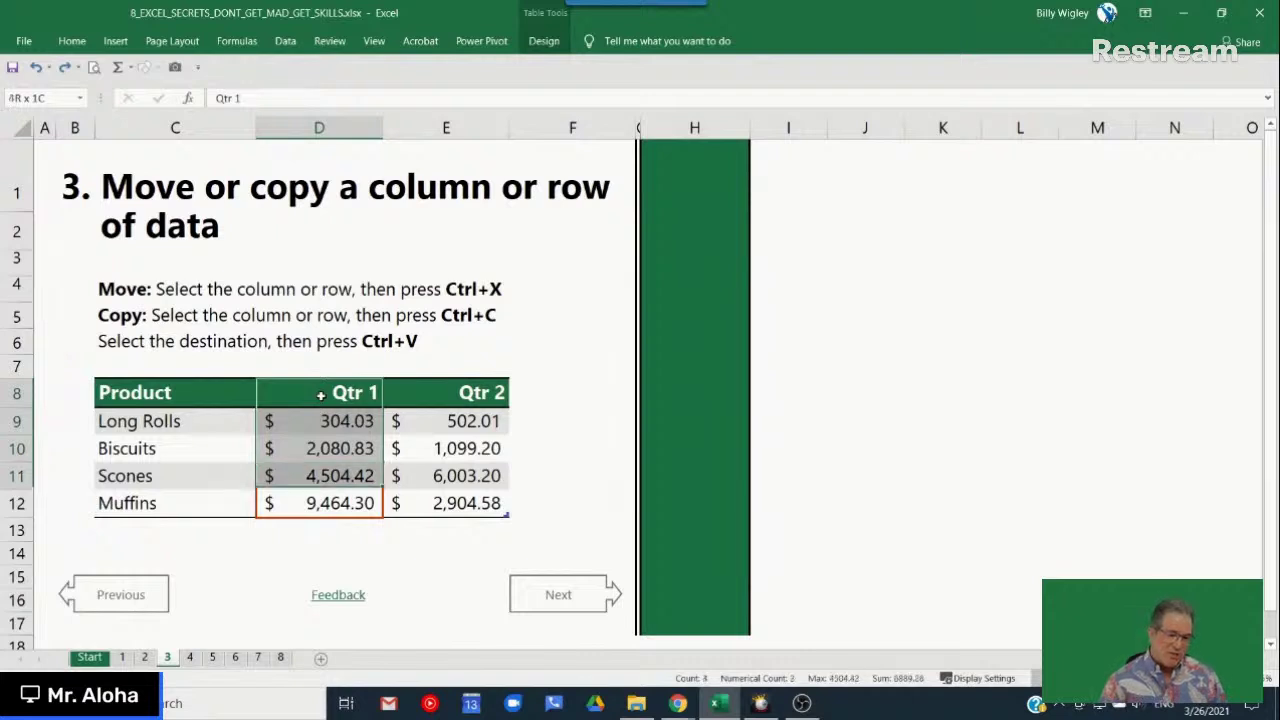
{"action": "key", "text": "shift+Up"}
{"action": "key", "text": "shift+Up"}
{"action": "key", "text": "shift+Up"}
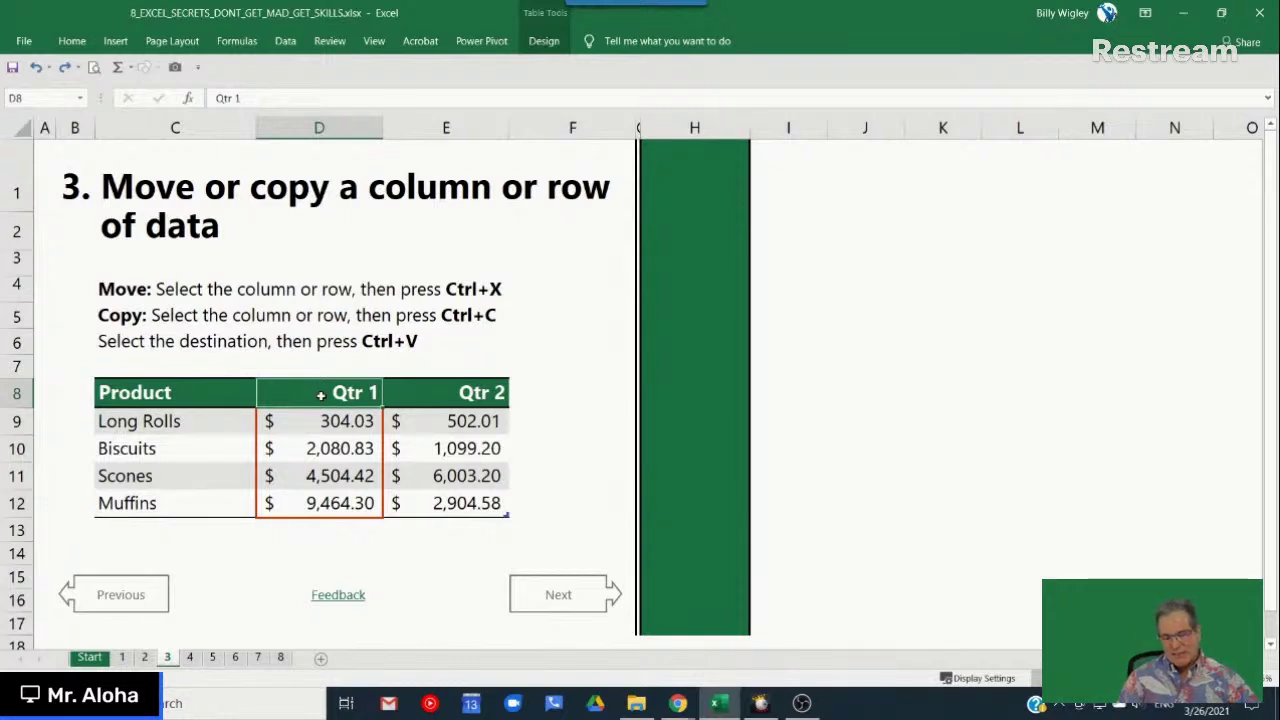
Step: Extend the selection from the Qtr 1 header D8 through the Muffins value in D12
{"action": "key", "text": "shift+Down"}
{"action": "key", "text": "shift+Down"}
{"action": "key", "text": "shift+Down"}
{"action": "key", "text": "shift+Down"}
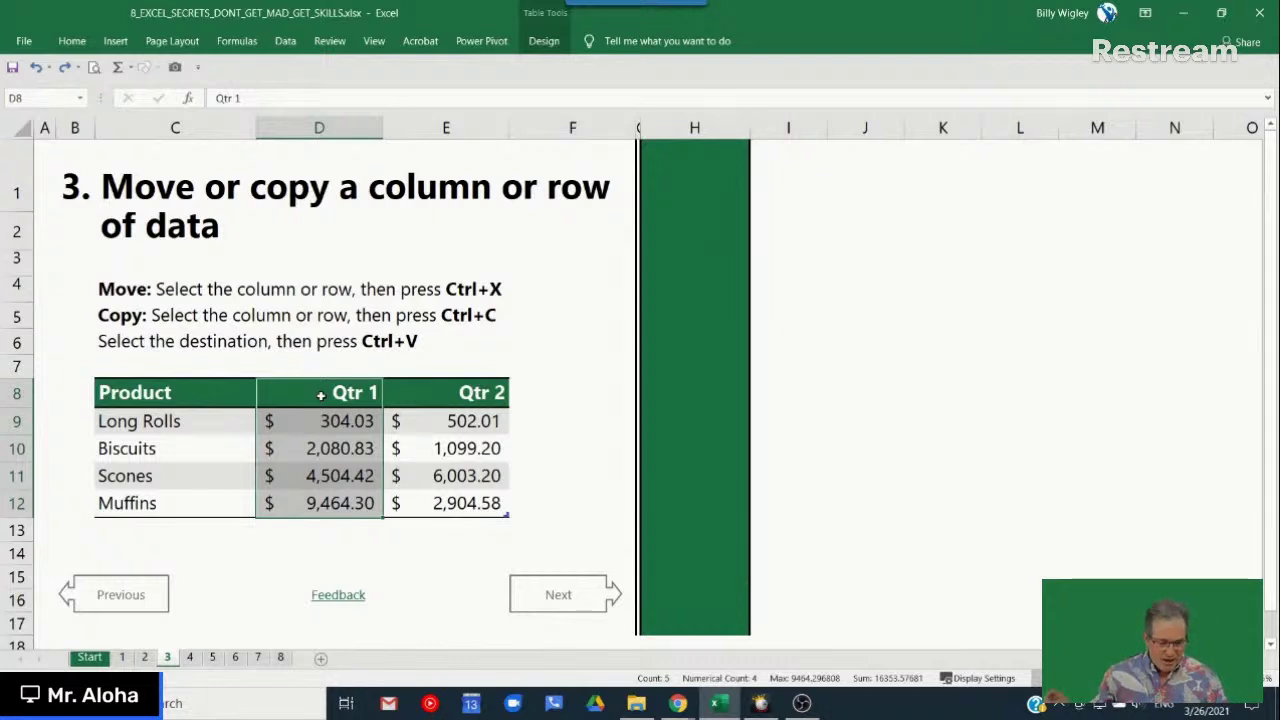
Step: Return to the second lesson sheet and delete the blank table row 7 above Long Rolls
{"action": "key", "text": "ctrl+Page_Up"}
{"action": "key", "text": "ctrl+c"}
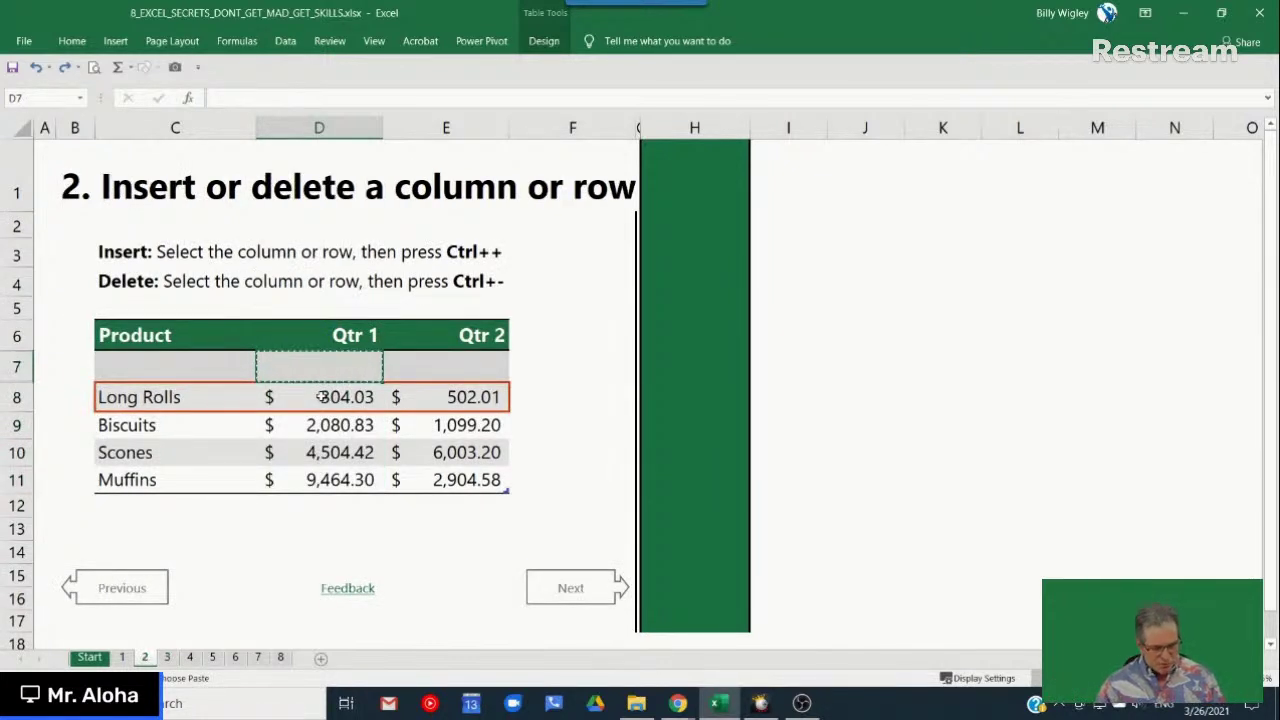
{"action": "key", "text": "ctrl+minus"}
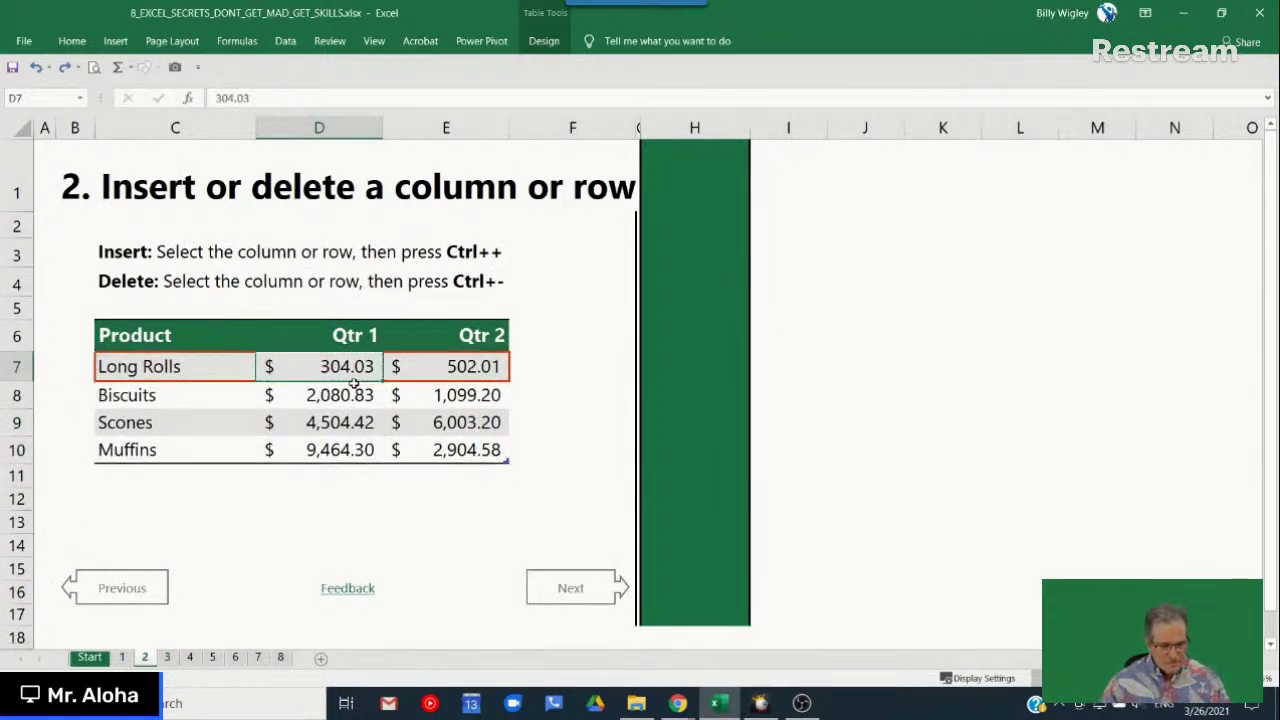
{"action": "left_click", "coordinate": [325, 337]}
{"action": "key", "text": "ctrl+shift+Down"}
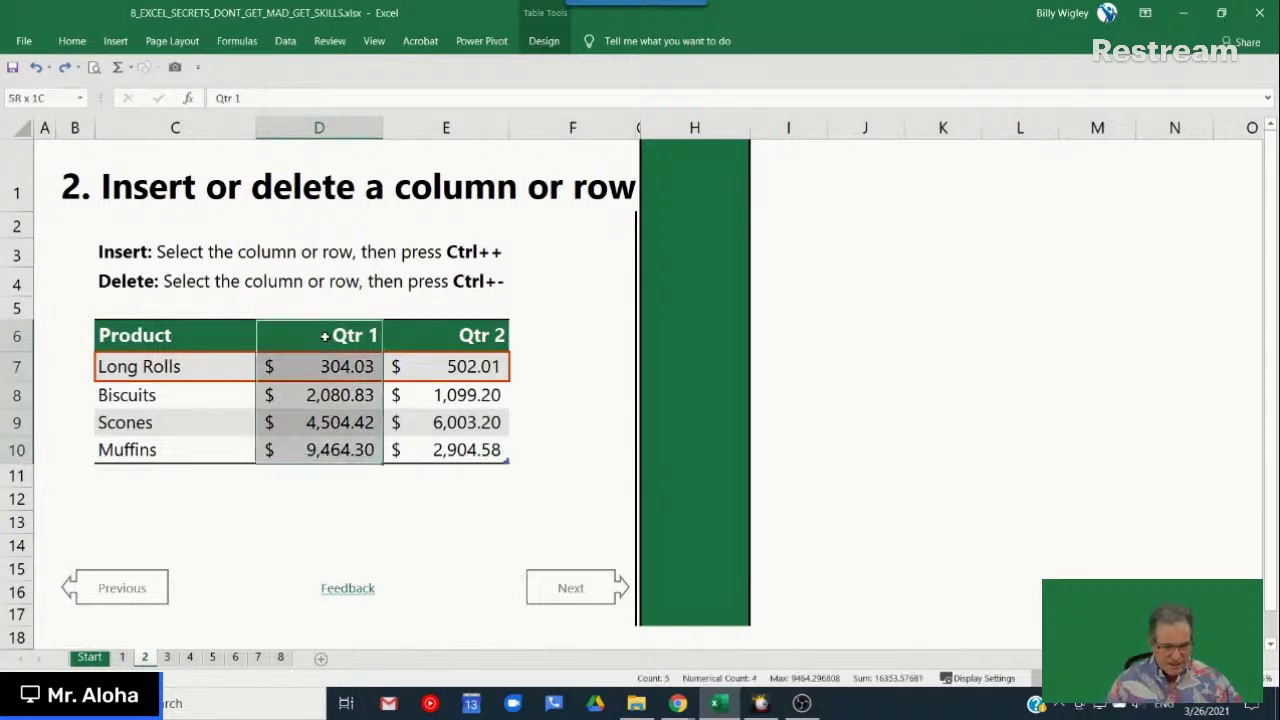
{"action": "key", "text": "ctrl+c"}
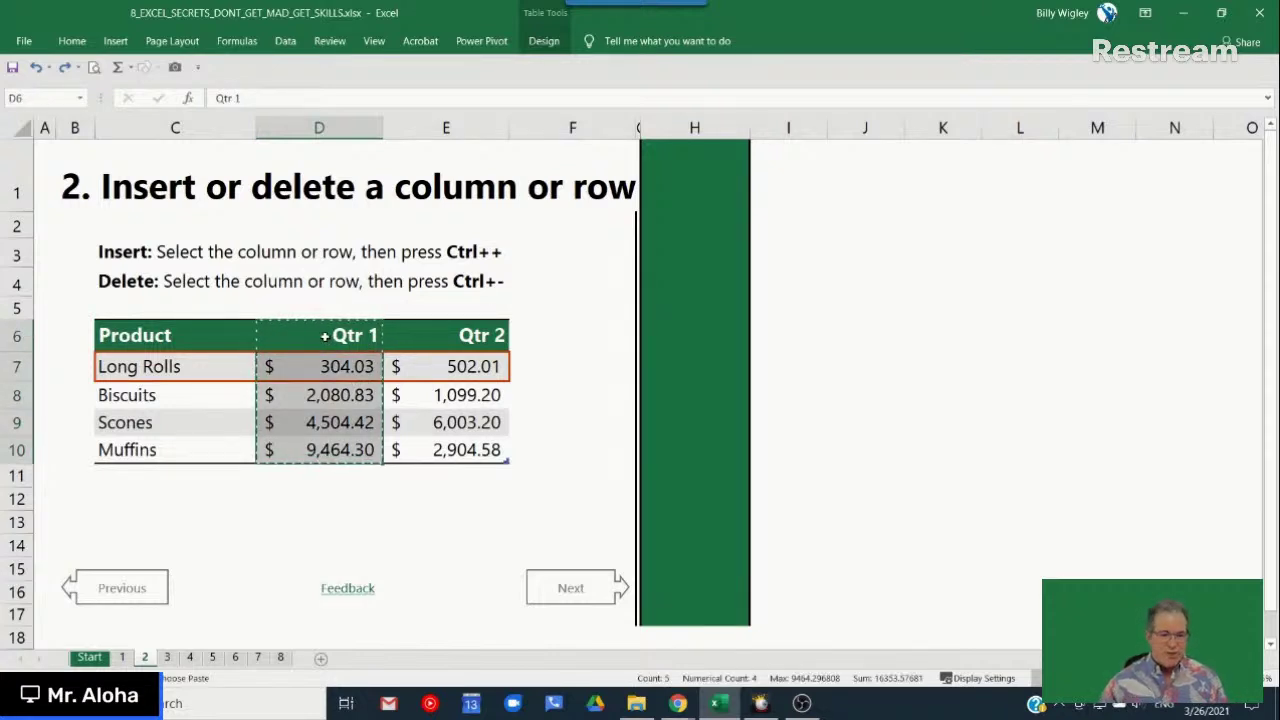
{"action": "left_click", "coordinate": [519, 328]}
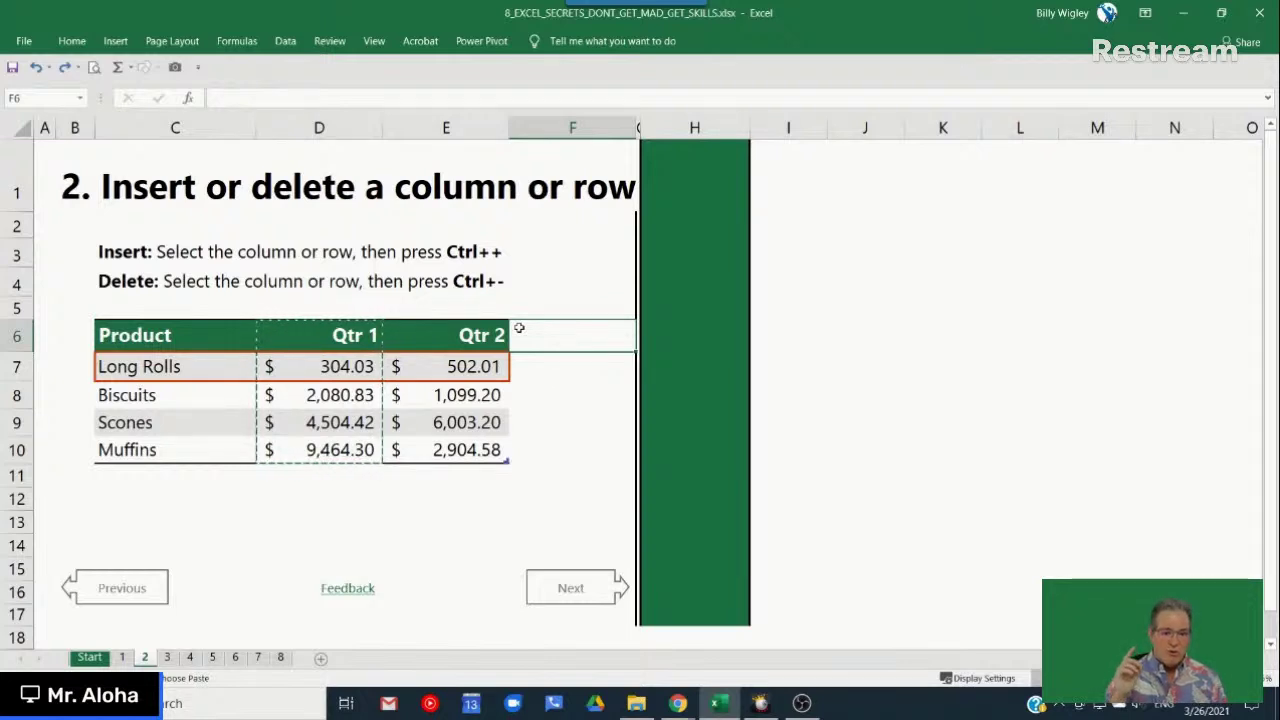
{"action": "key", "text": "Escape"}
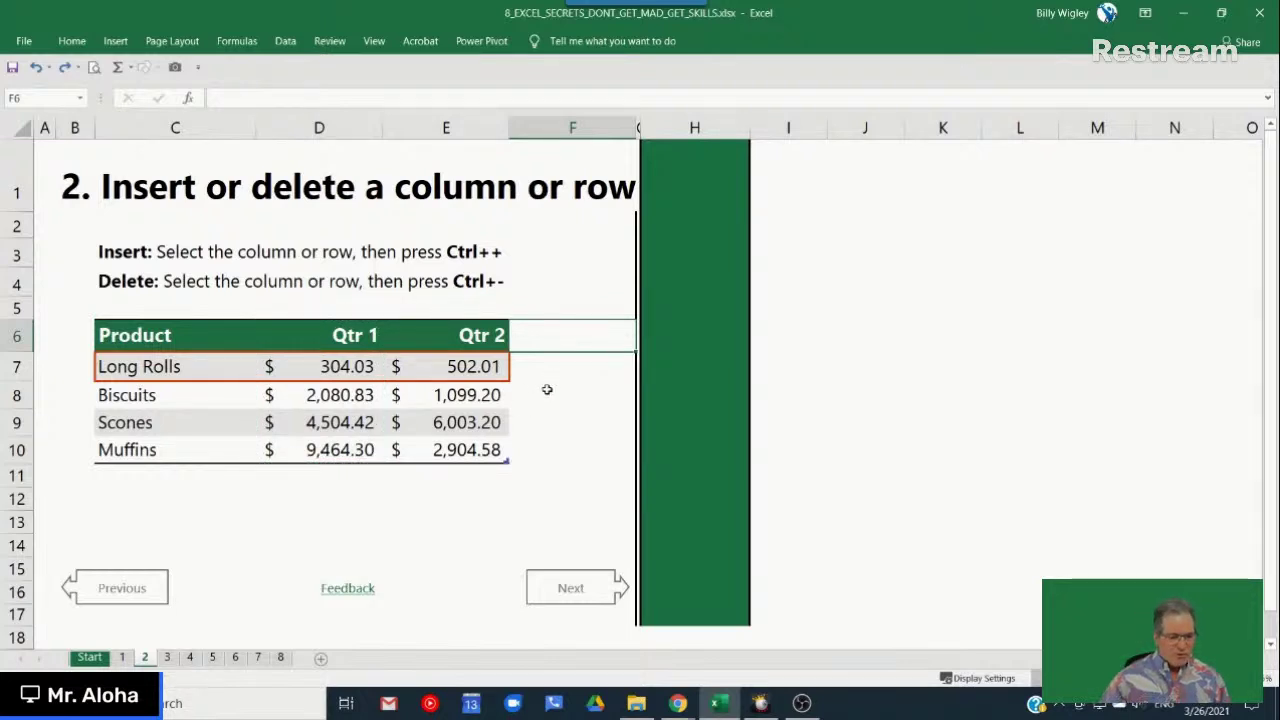
Step: Undo both the deletion and the insertion of the blank row 7 above Long Rolls
{"action": "key", "text": "ctrl+z"}
{"action": "key", "text": "ctrl+z"}
{"action": "key", "text": "ctrl+z"}
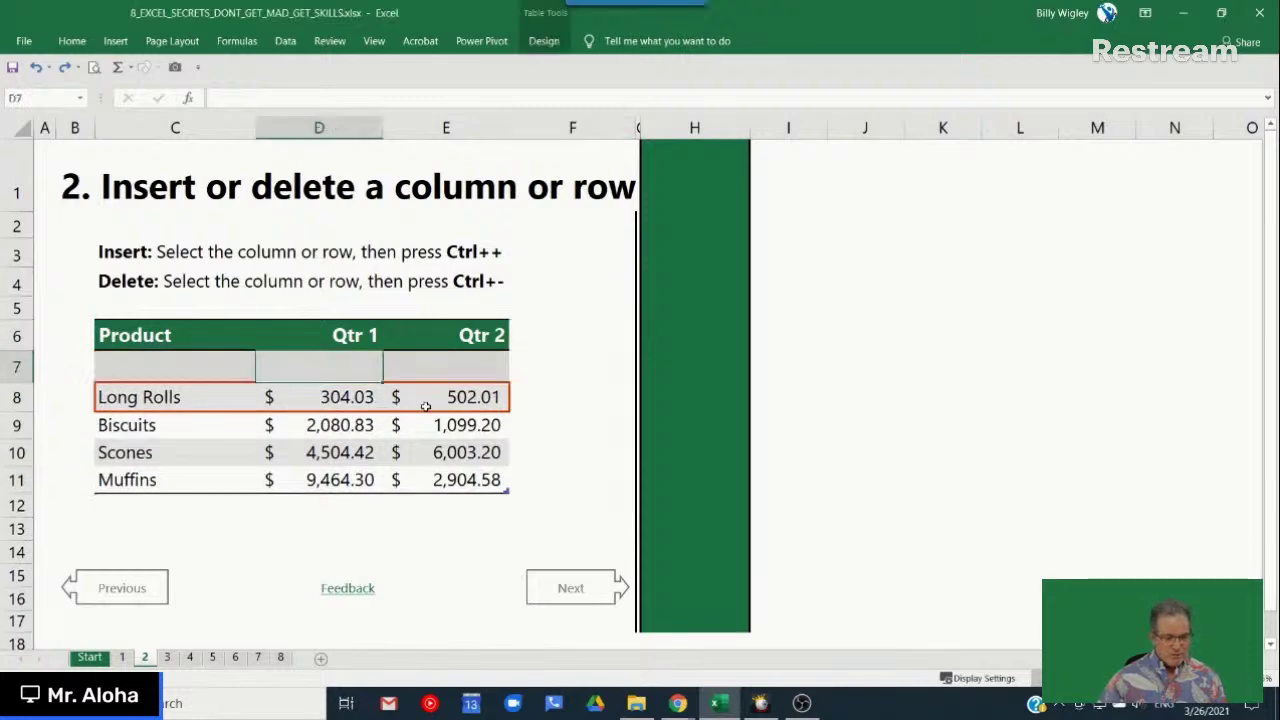
{"action": "key", "text": "ctrl+minus"}
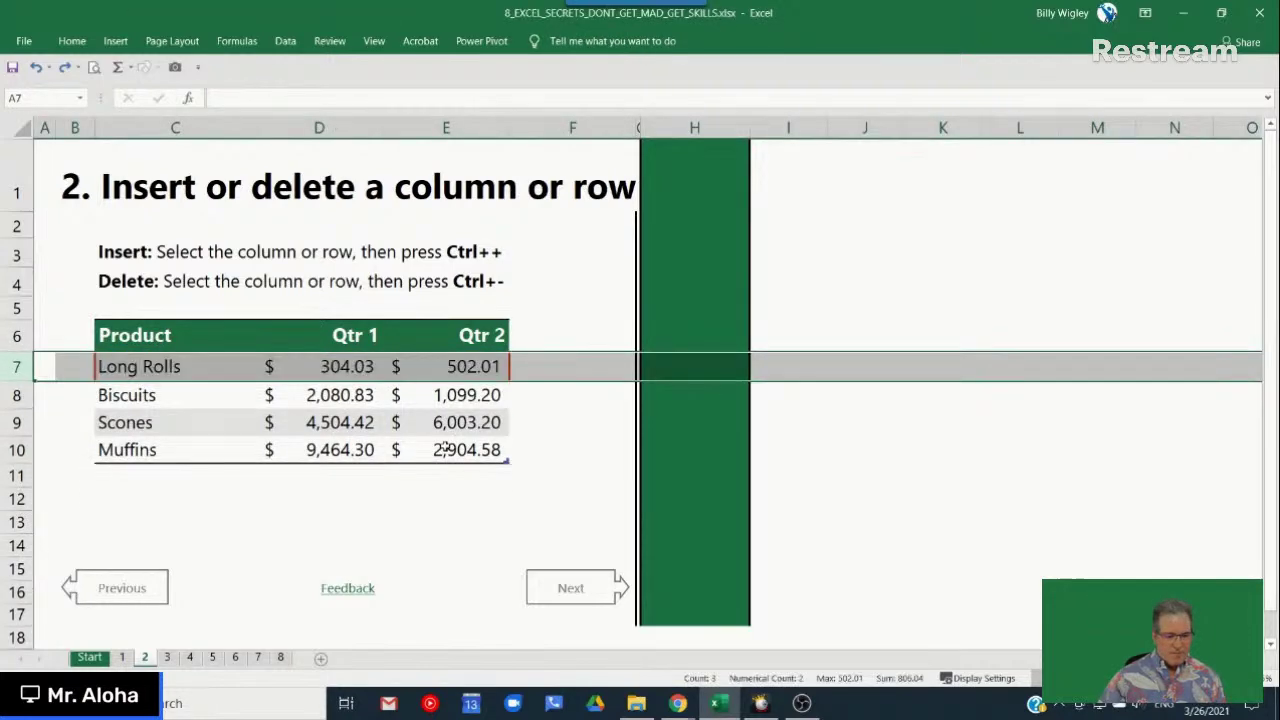
Step: Go to the lesson 3 sheet and move the Qtr 1 column D8:D12 to F8, beside Qtr 2
{"action": "left_click", "coordinate": [593, 590]}
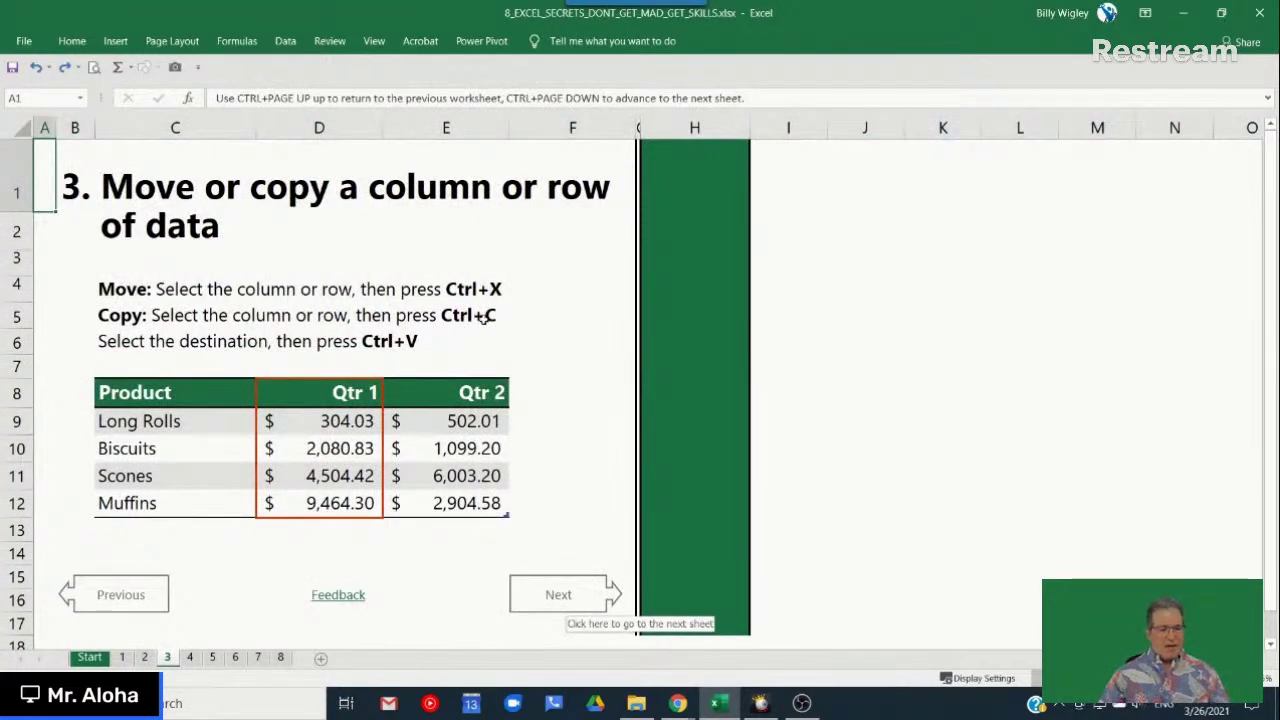
{"action": "scroll", "coordinate": [484, 322], "scroll_direction": "down", "scroll_amount": 1}
{"action": "scroll", "coordinate": [480, 348], "scroll_direction": "up", "scroll_amount": 1}
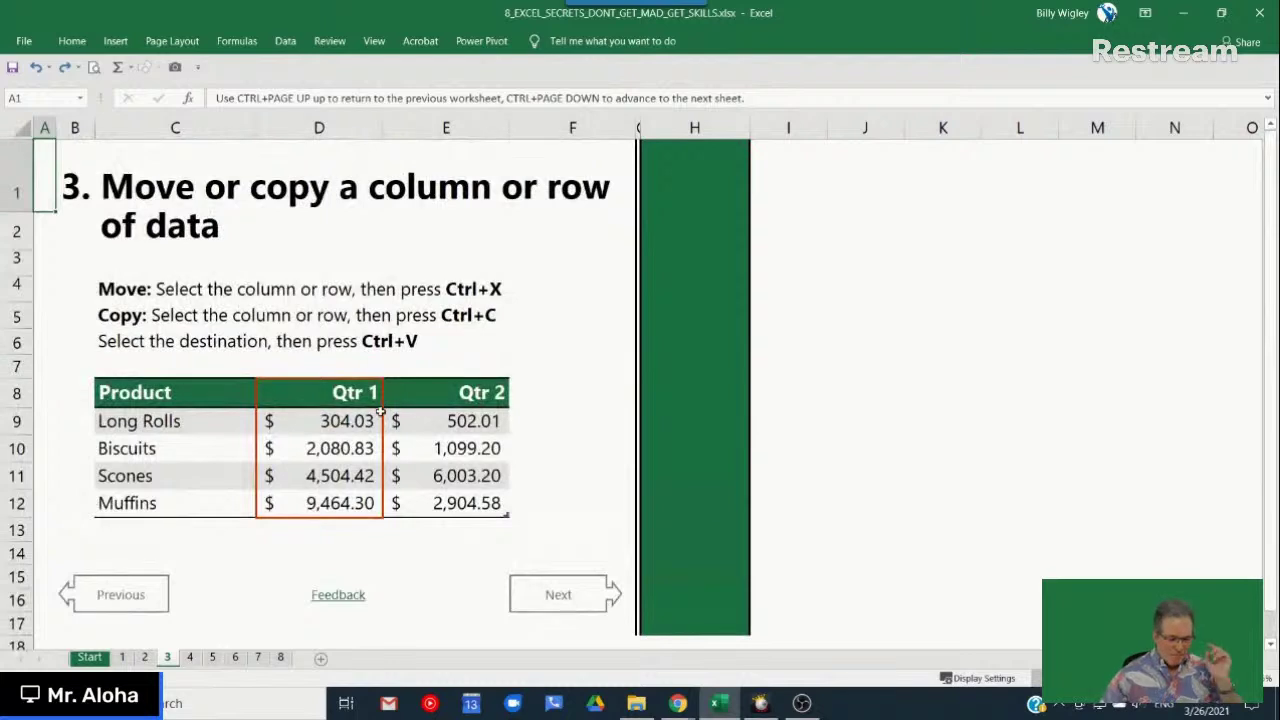
{"action": "left_click", "coordinate": [327, 390]}
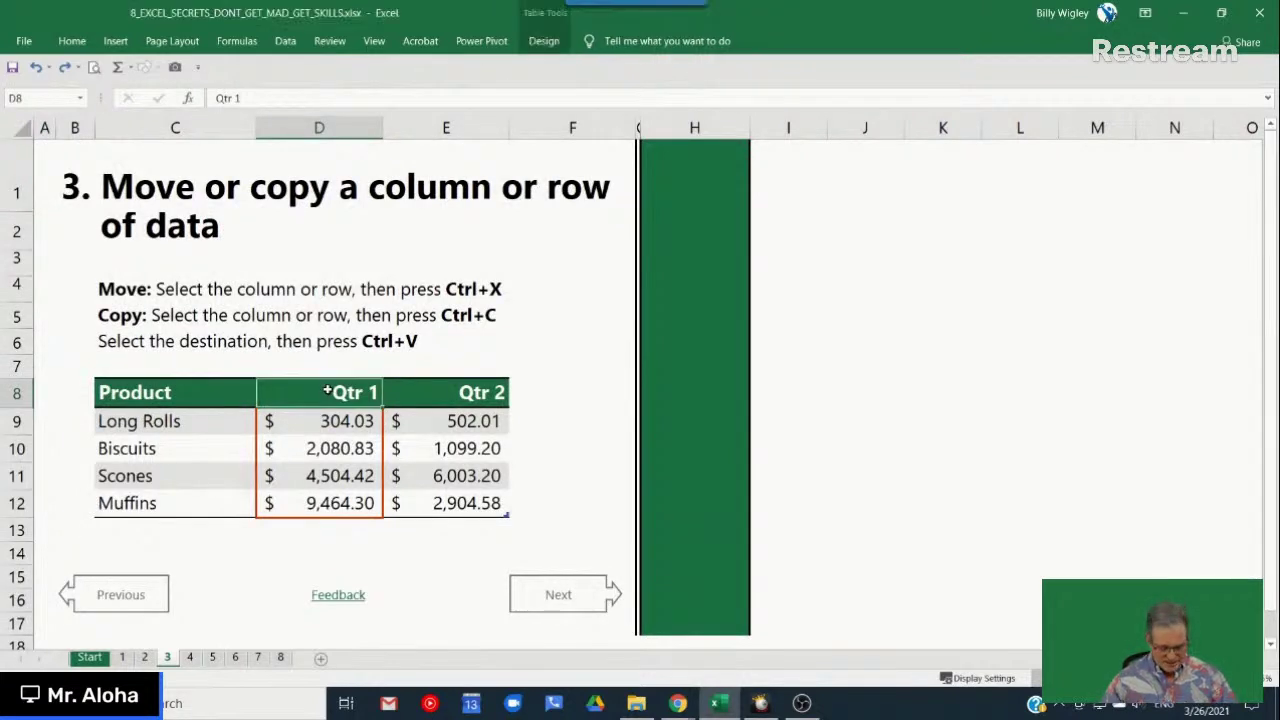
{"action": "left_click", "coordinate": [327, 390]}
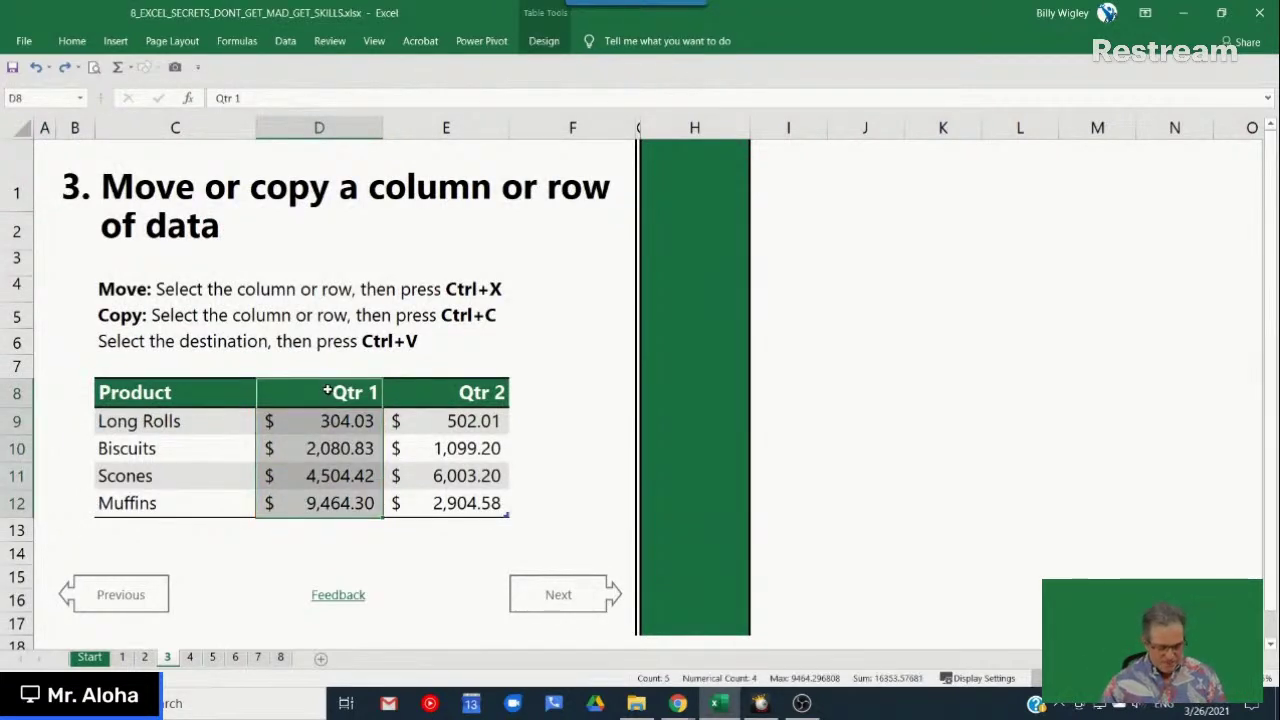
{"action": "key", "text": "ctrl+x"}
{"action": "left_click", "coordinate": [533, 389]}
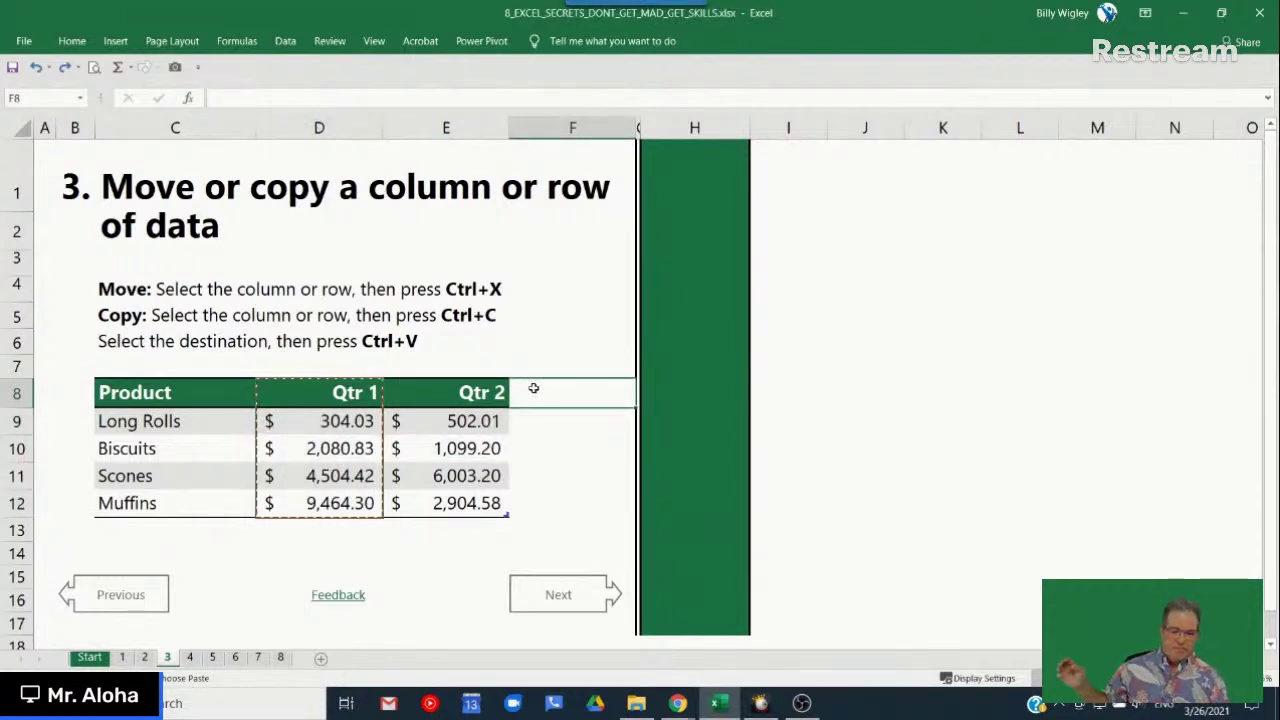
{"action": "key", "text": "ctrl+v"}
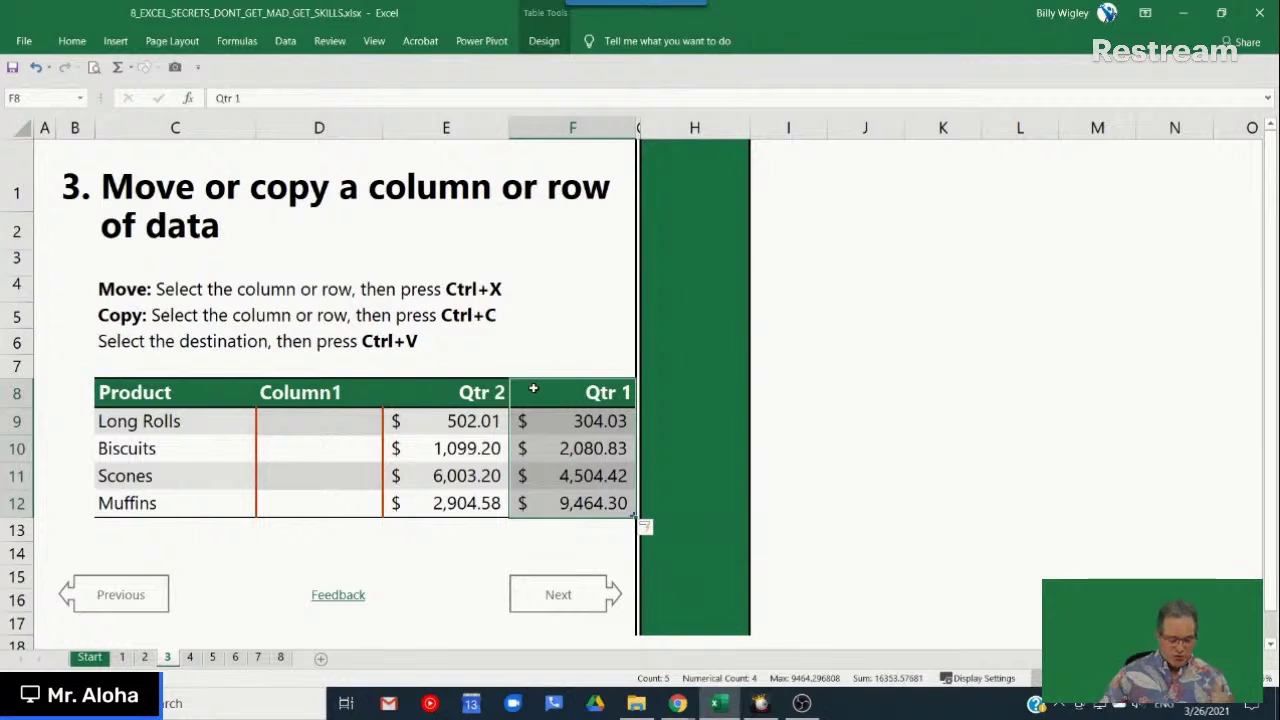
Step: Undo the Qtr 1 column move, paste the column at F8 again, and undo that paste as well
{"action": "key", "text": "ctrl+z"}
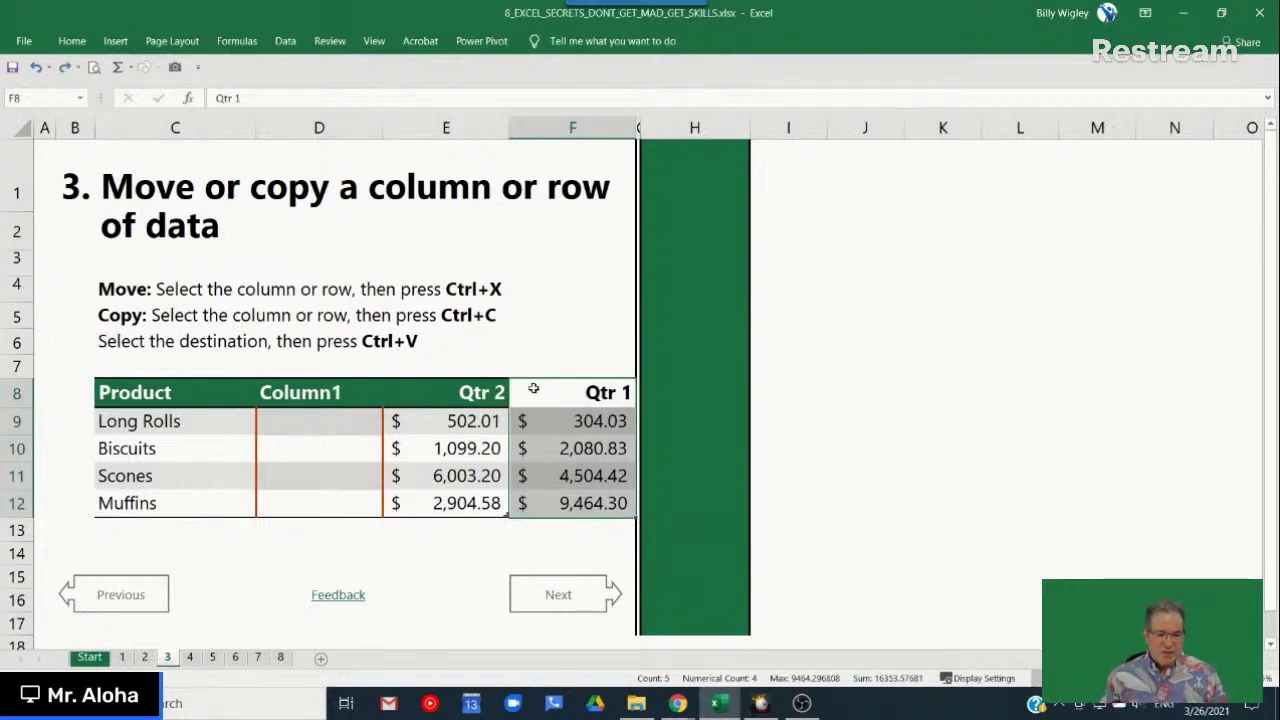
{"action": "key", "text": "ctrl+z"}
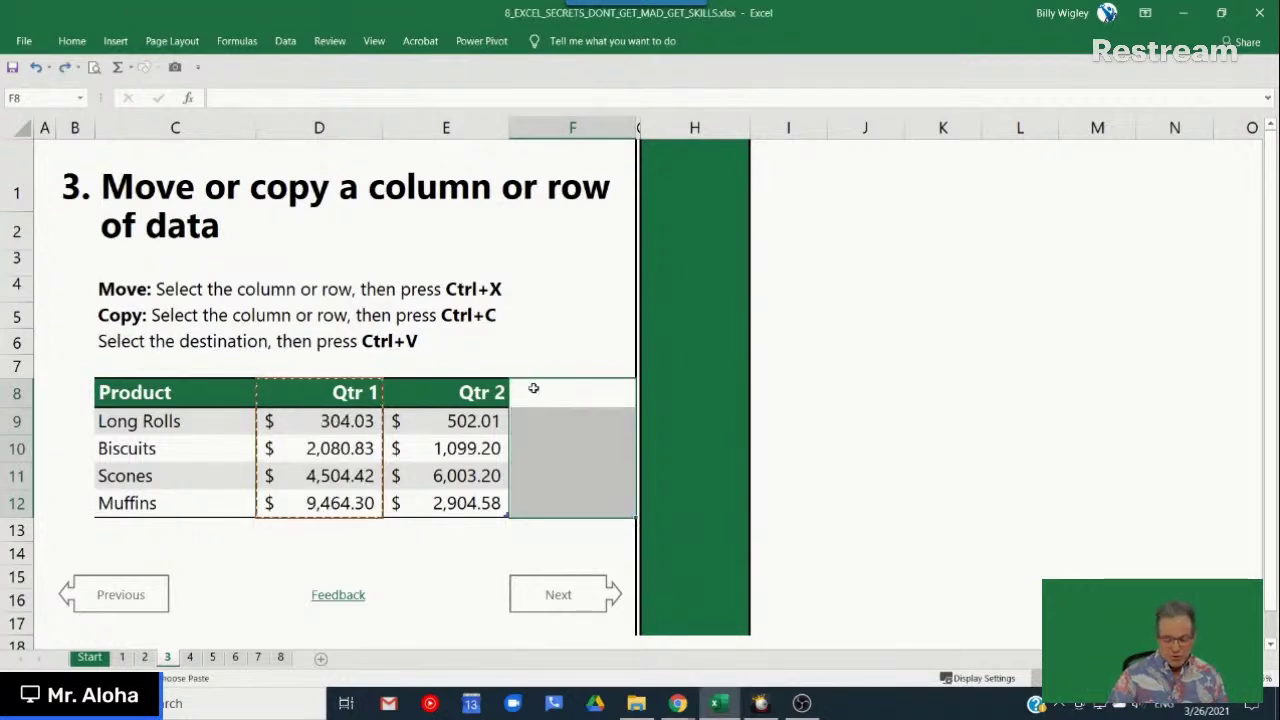
{"action": "key", "text": "ctrl+v"}
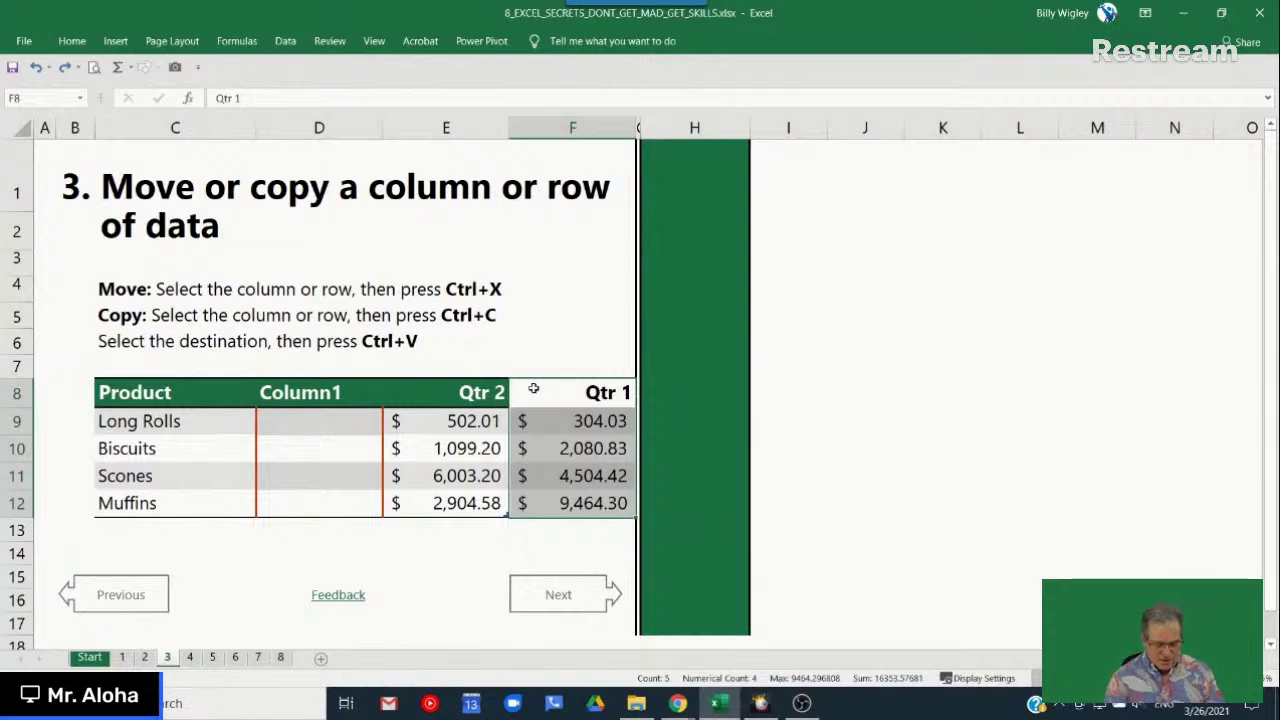
{"action": "key", "text": "ctrl+z"}
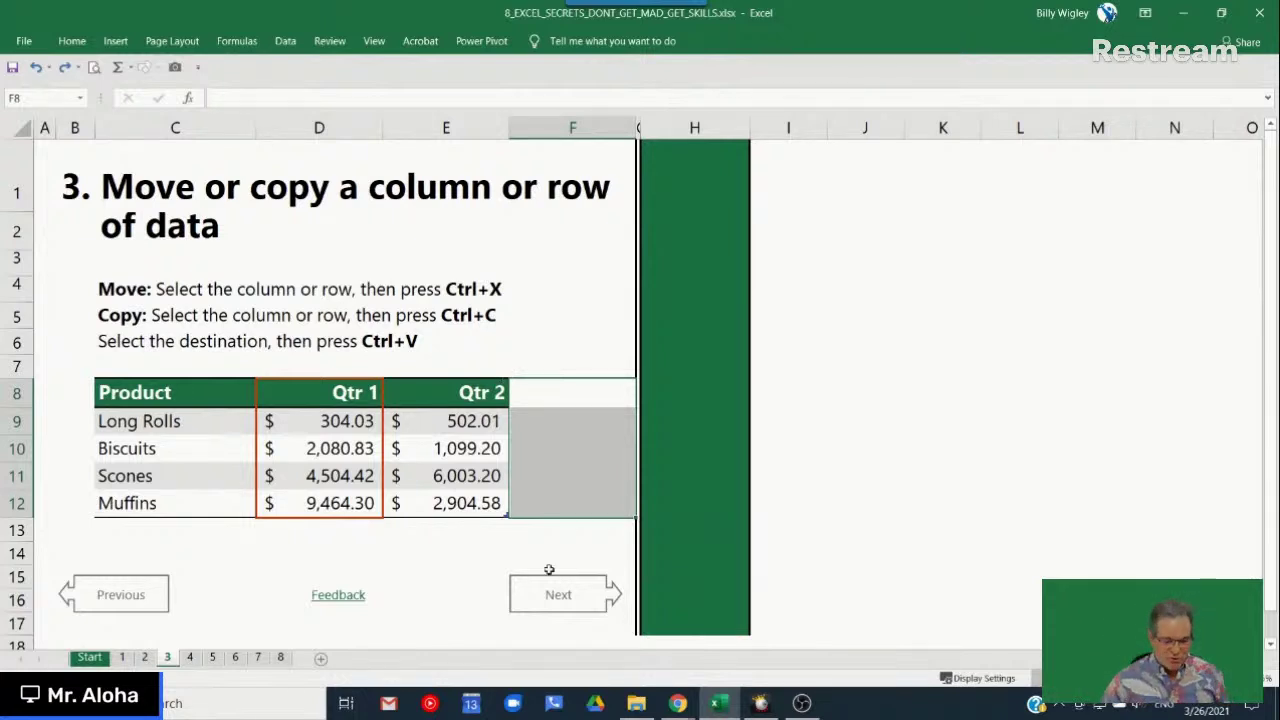
Step: Go to the lesson 4 AutoSum sheet and select cell D11 below the Qtr 1 values
{"action": "left_click", "coordinate": [566, 604]}
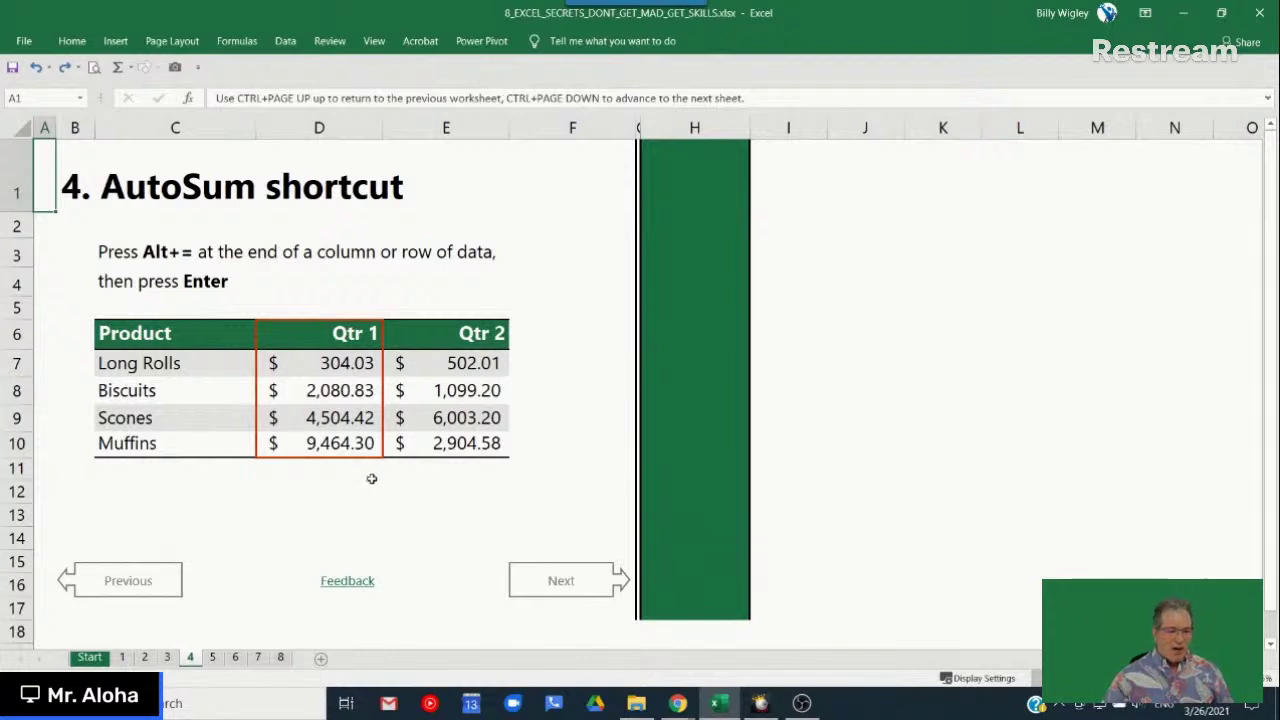
{"action": "left_click", "coordinate": [318, 470]}
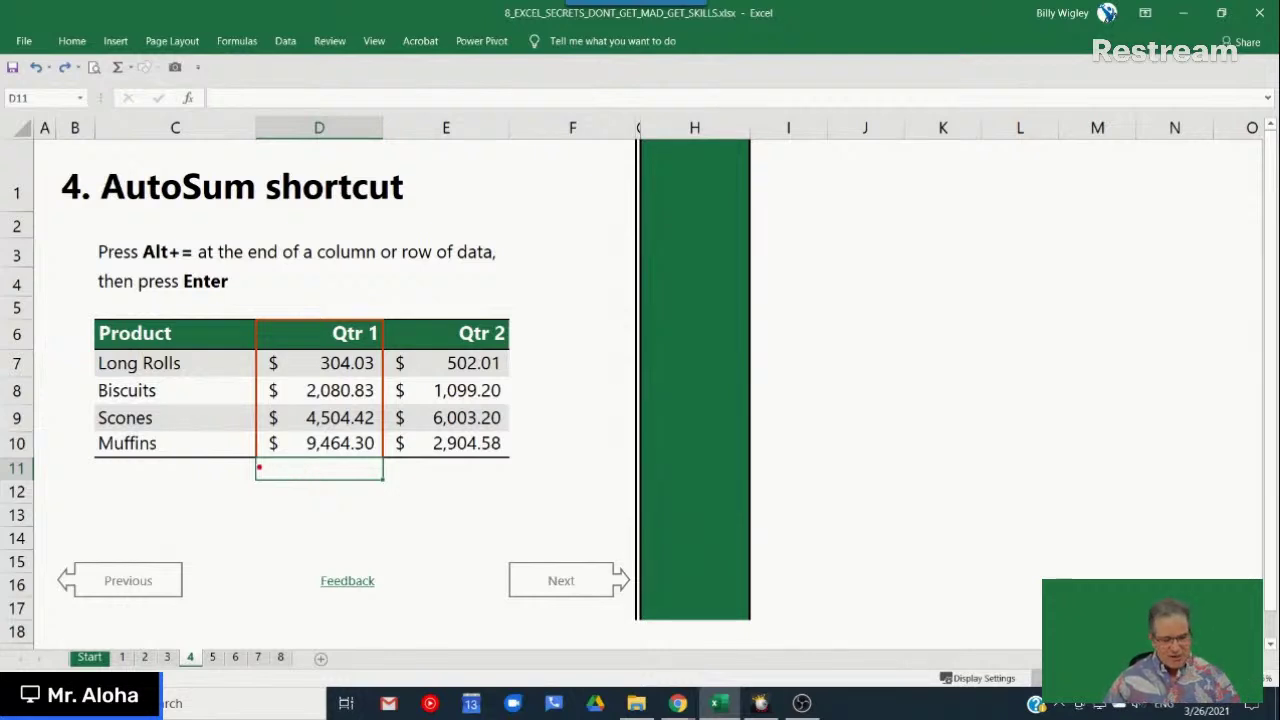
{"action": "left_click_drag", "start_coordinate": [247, 455], "coordinate": [423, 492]}
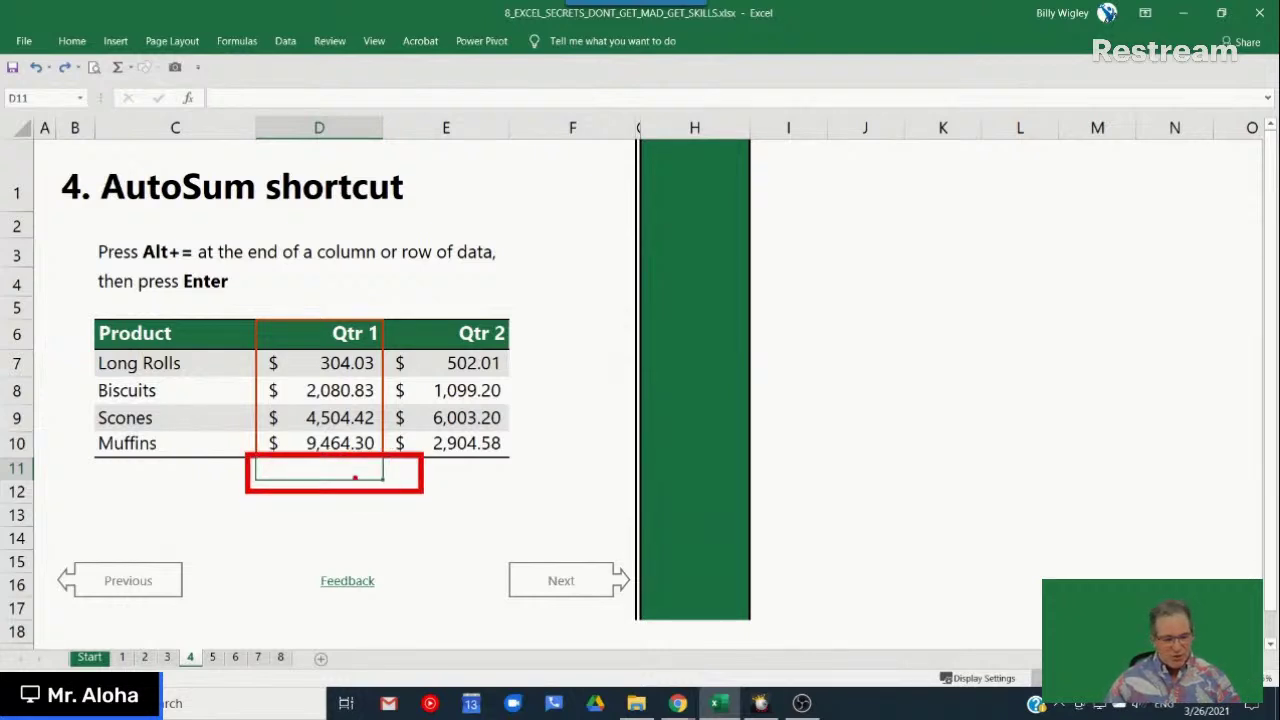
{"action": "key", "text": "Escape"}
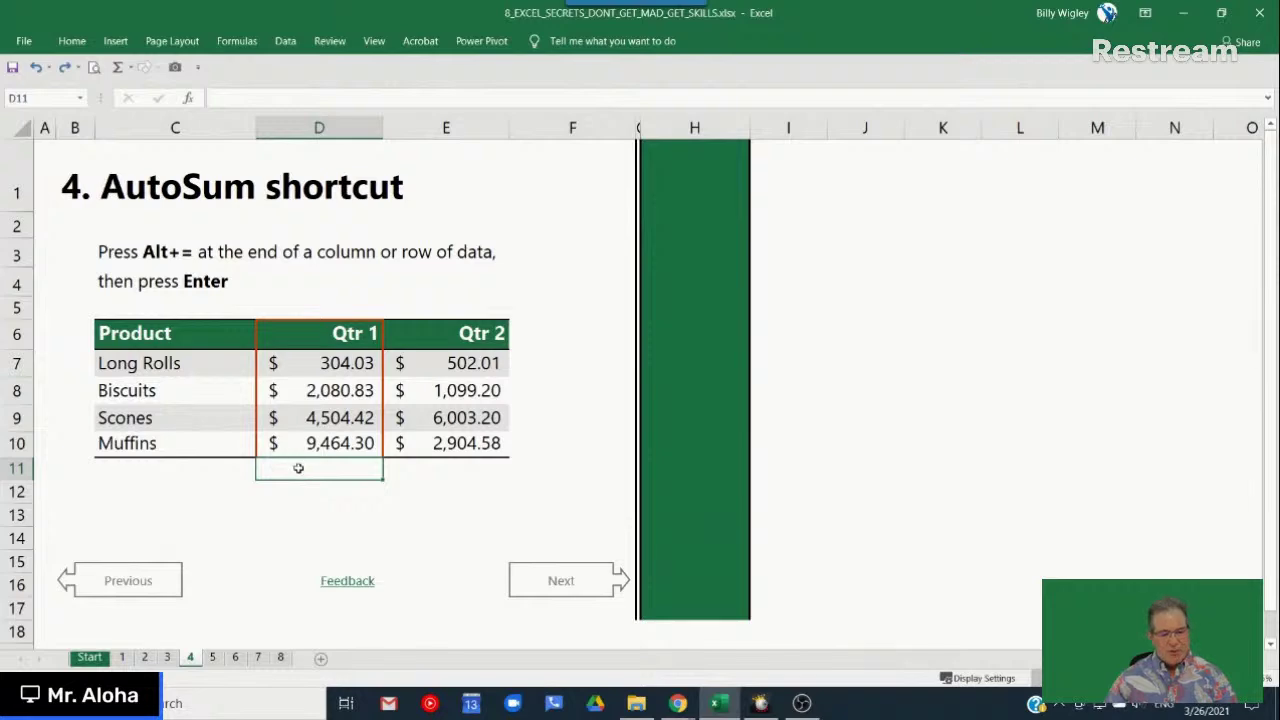
Step: Examine the AutoSum shortcut in the sheet's instructions and in the AutoSum command's tooltip
{"action": "key", "text": "ctrl+1"}
{"action": "left_click", "coordinate": [160, 217]}
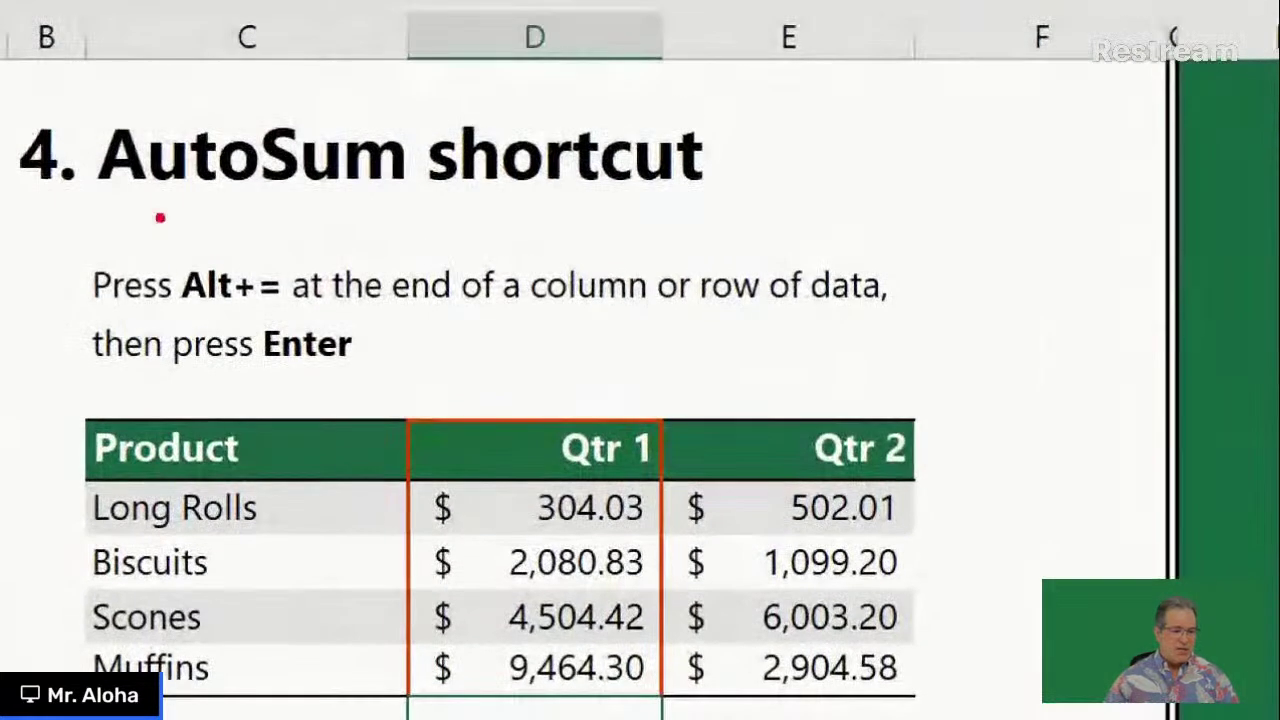
{"action": "left_click_drag", "start_coordinate": [164, 227], "coordinate": [312, 326]}
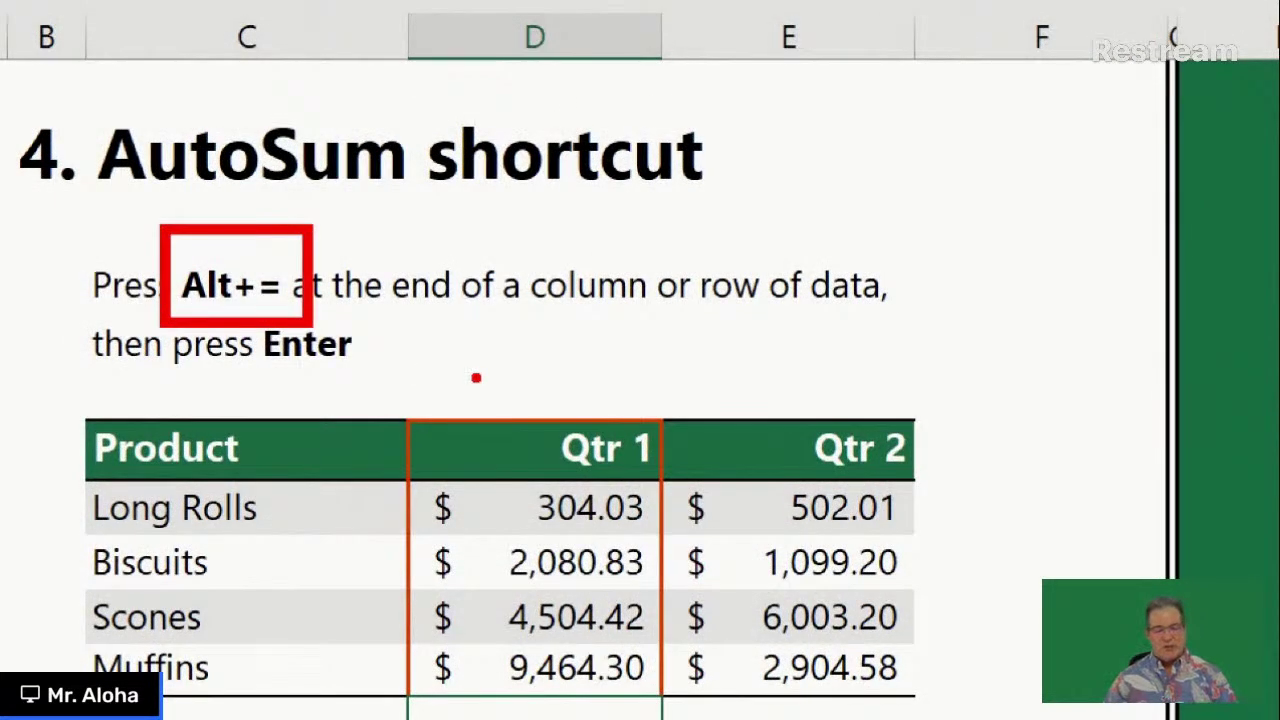
{"action": "key", "text": "Escape"}
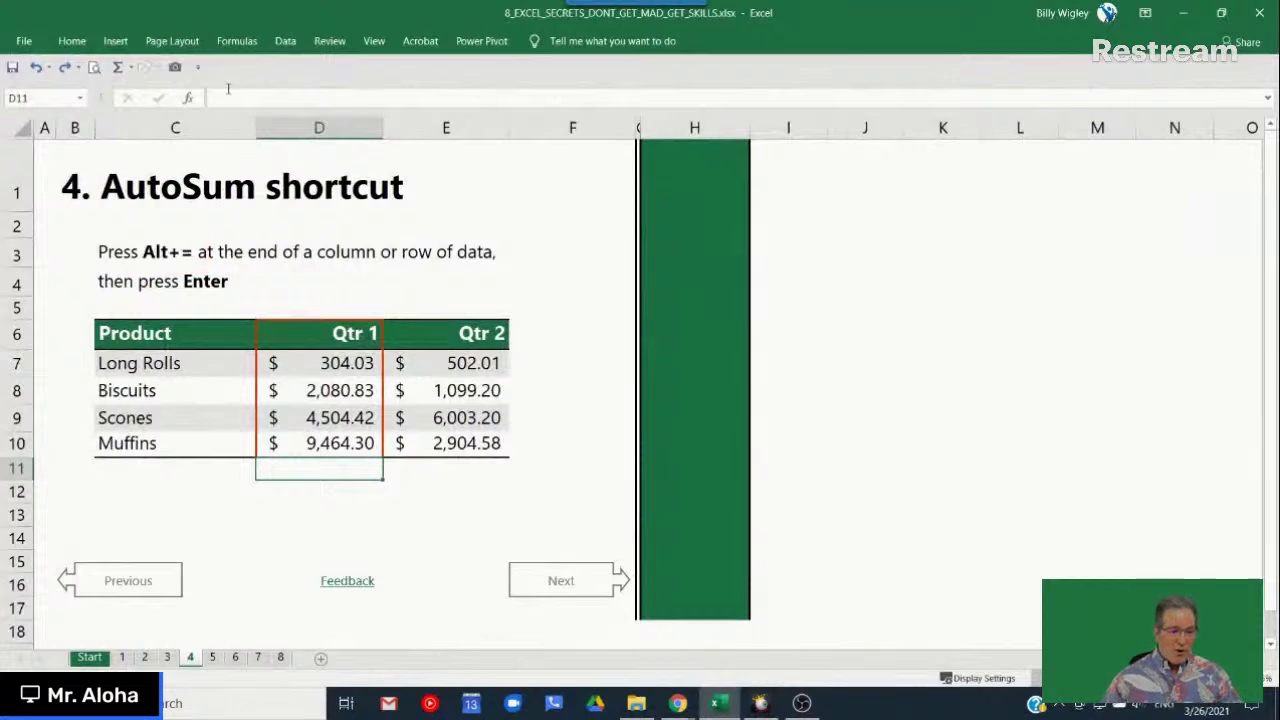
{"action": "left_click", "coordinate": [70, 42]}
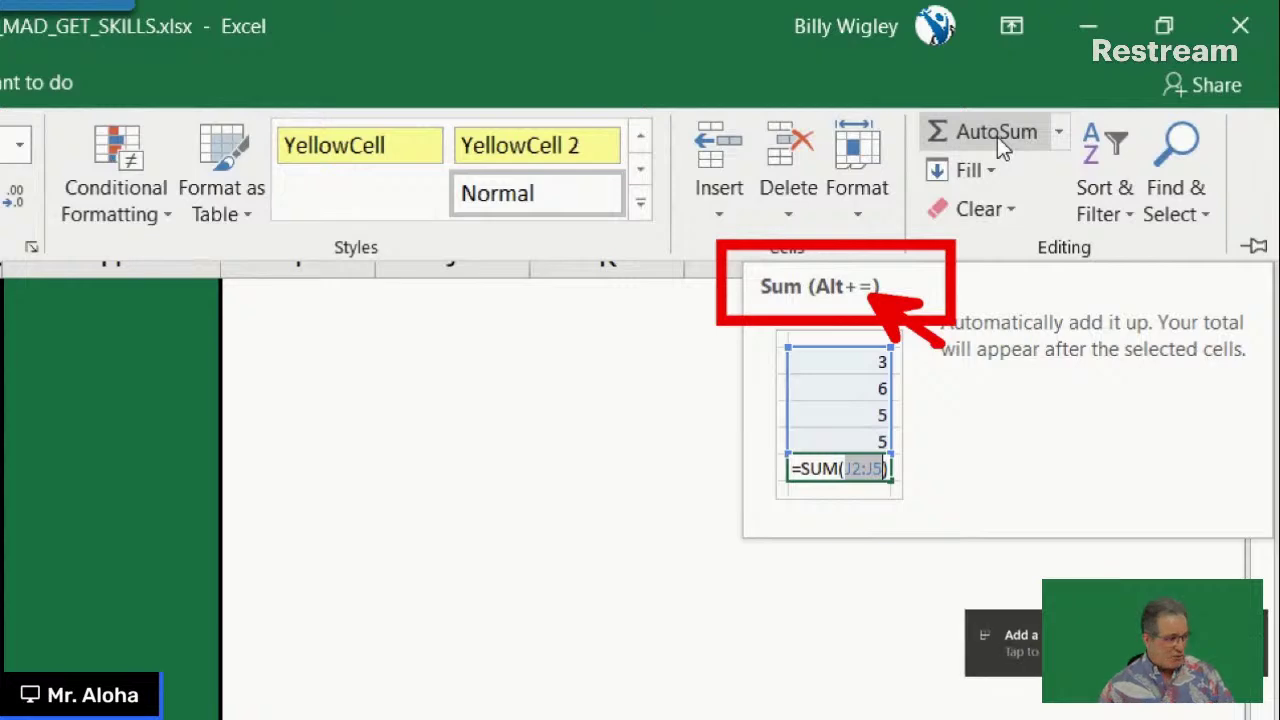
{"action": "left_click", "coordinate": [471, 520]}
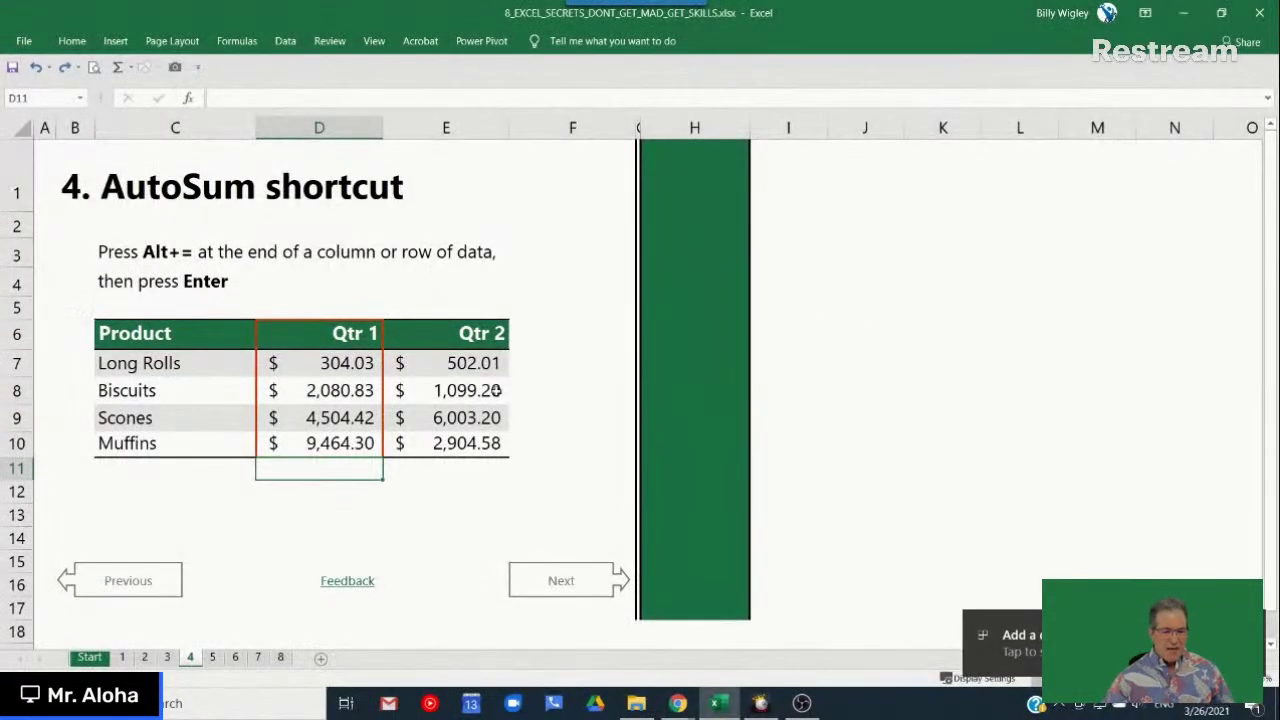
Step: Total the Qtr 1 values D7:D10 in cell D11 with AutoSum
{"action": "left_click", "coordinate": [305, 339]}
{"action": "left_click", "coordinate": [288, 473]}
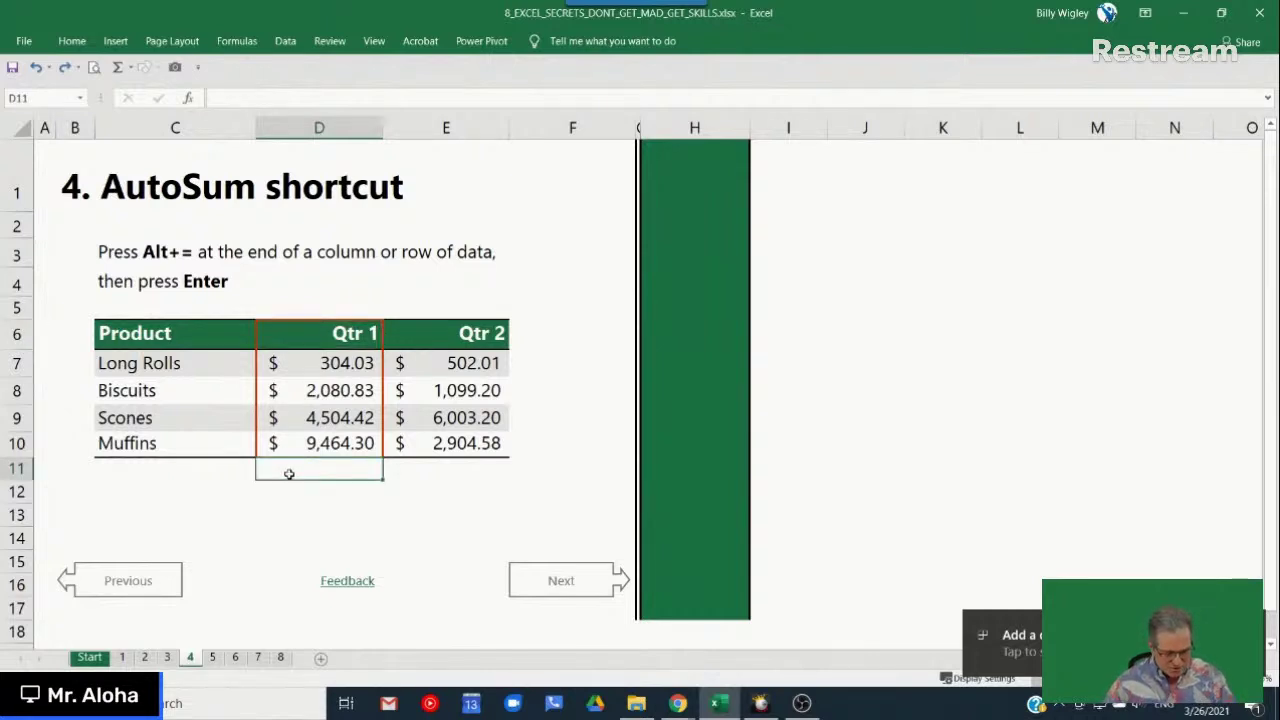
{"action": "mouse_move", "coordinate": [232, 453]}
{"action": "left_mouse_down"}
{"action": "mouse_move", "coordinate": [254, 478]}
{"action": "mouse_move", "coordinate": [422, 484]}
{"action": "left_mouse_up"}
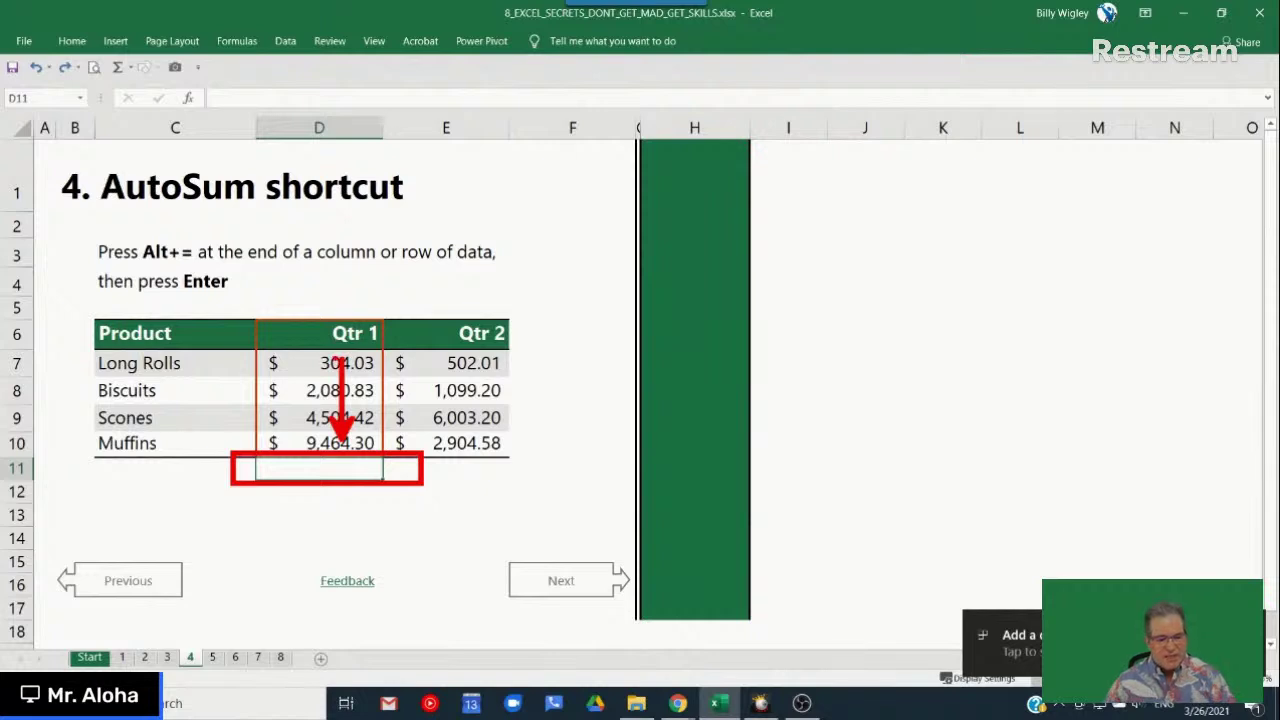
{"action": "key", "text": "Escape"}
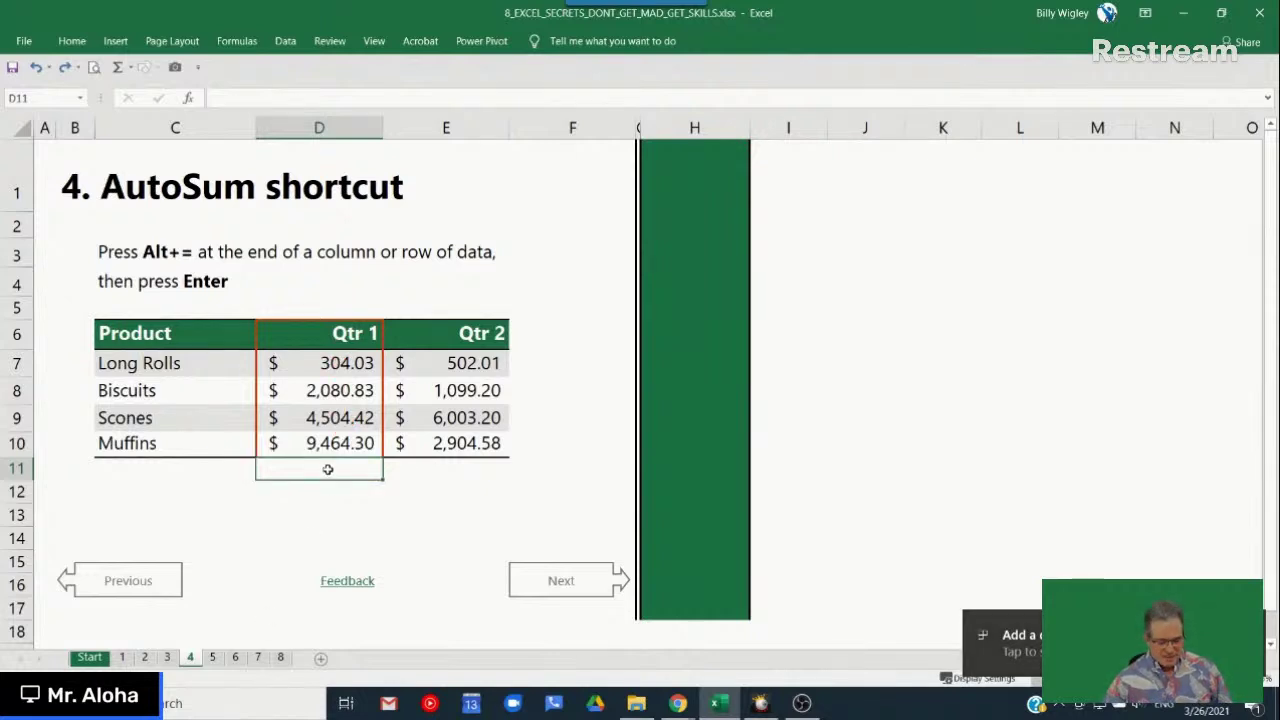
{"action": "key", "text": "alt+equal"}
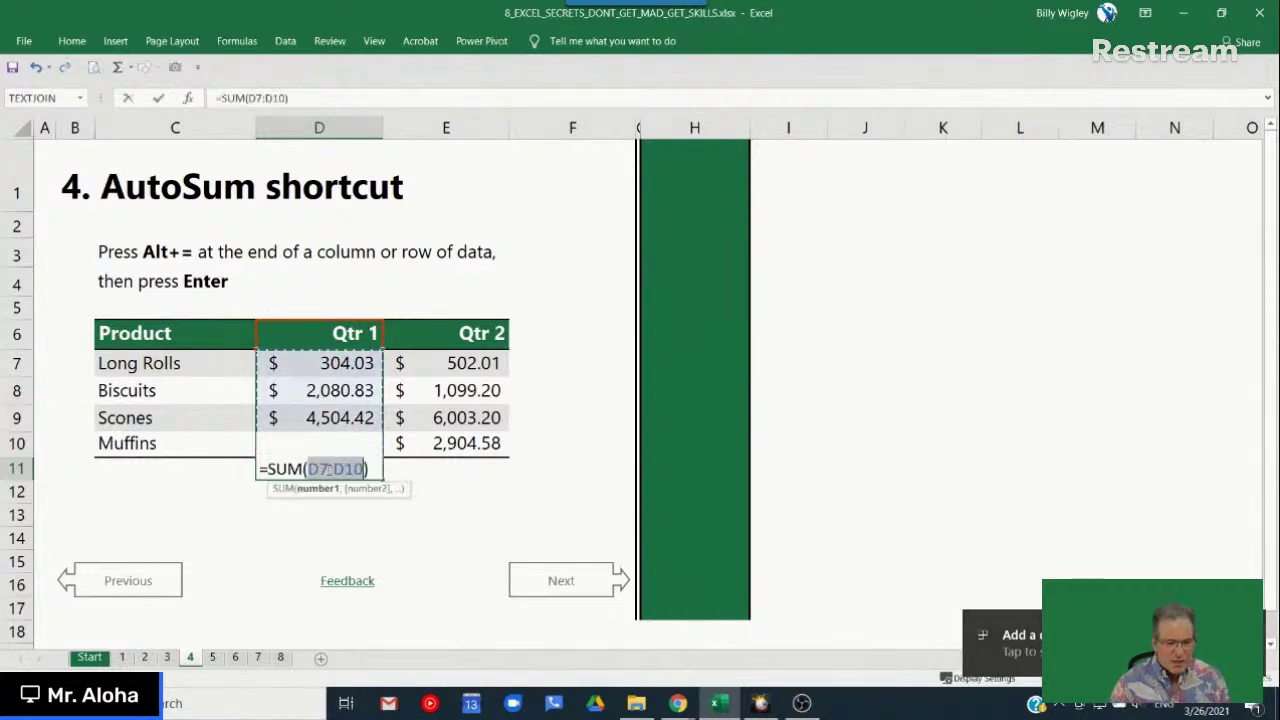
{"action": "key", "text": "Return"}
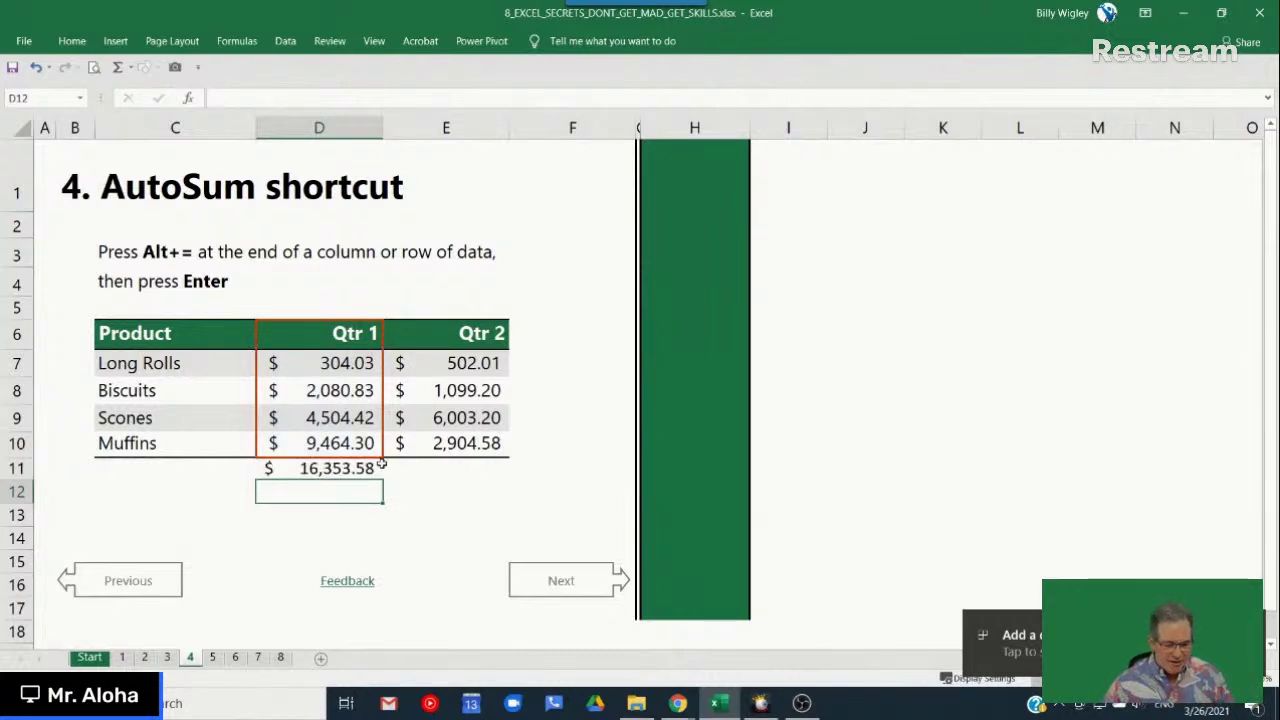
Step: Clear the total in D11 and total both the Qtr 1 and Qtr 2 columns in D11:E11 with AutoSum
{"action": "left_click", "coordinate": [359, 462]}
{"action": "key", "text": "Delete"}
{"action": "mouse_move", "coordinate": [320, 472]}
{"action": "left_mouse_down"}
{"action": "mouse_move", "coordinate": [443, 466]}
{"action": "mouse_move", "coordinate": [453, 483]}
{"action": "left_mouse_up"}
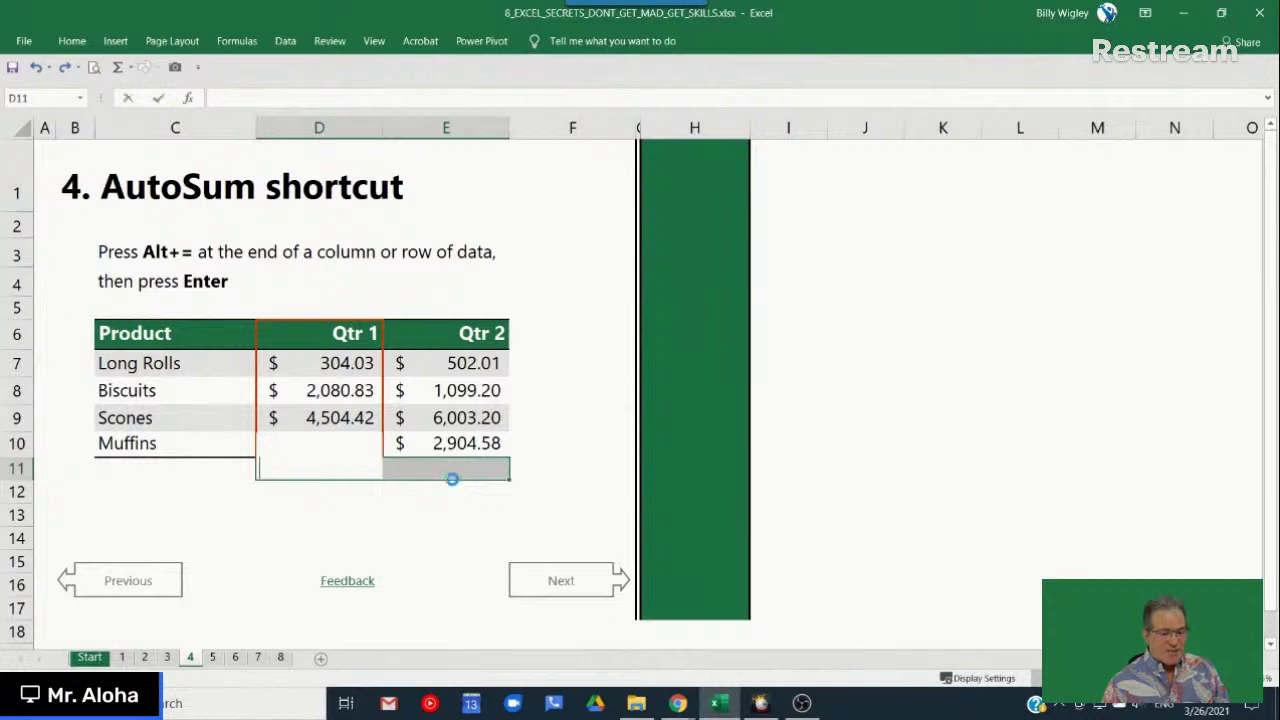
{"action": "key", "text": "alt+equal"}
Step: Inspect the SUM formula in E11 without changing it, then undo the AutoSum totals in row 11
{"action": "double_click", "coordinate": [449, 467]}
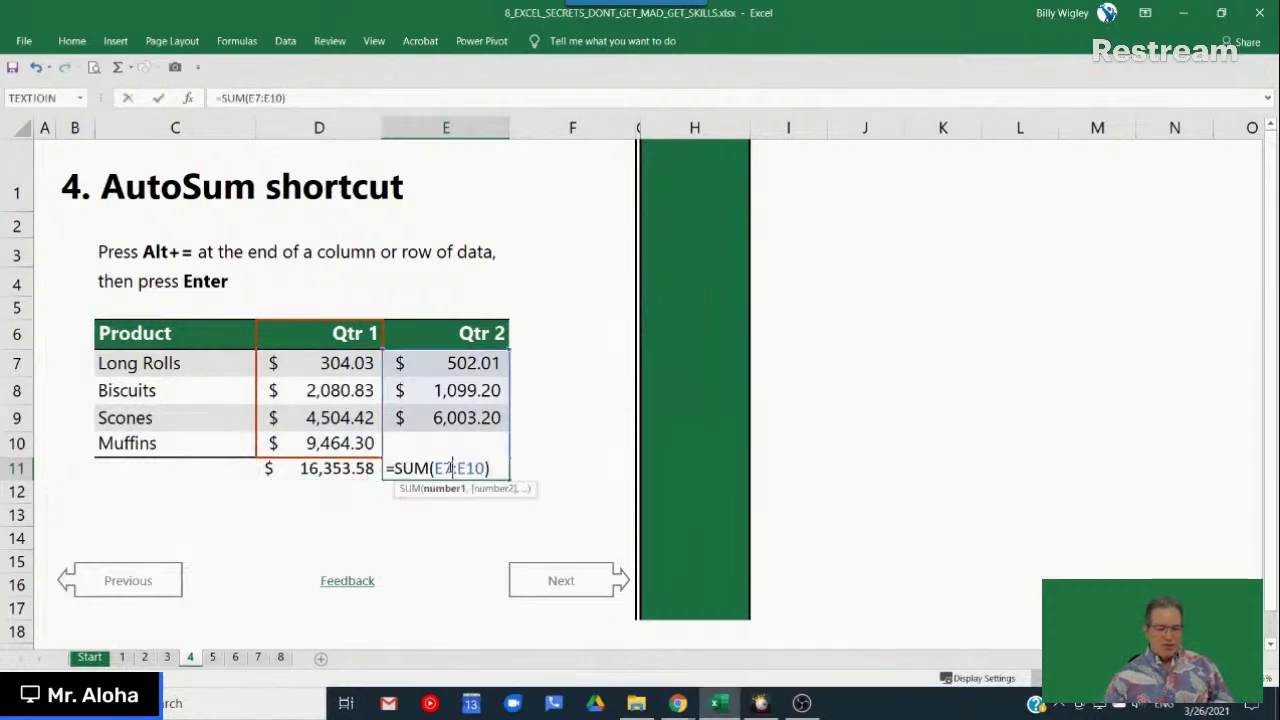
{"action": "key", "text": "Escape"}
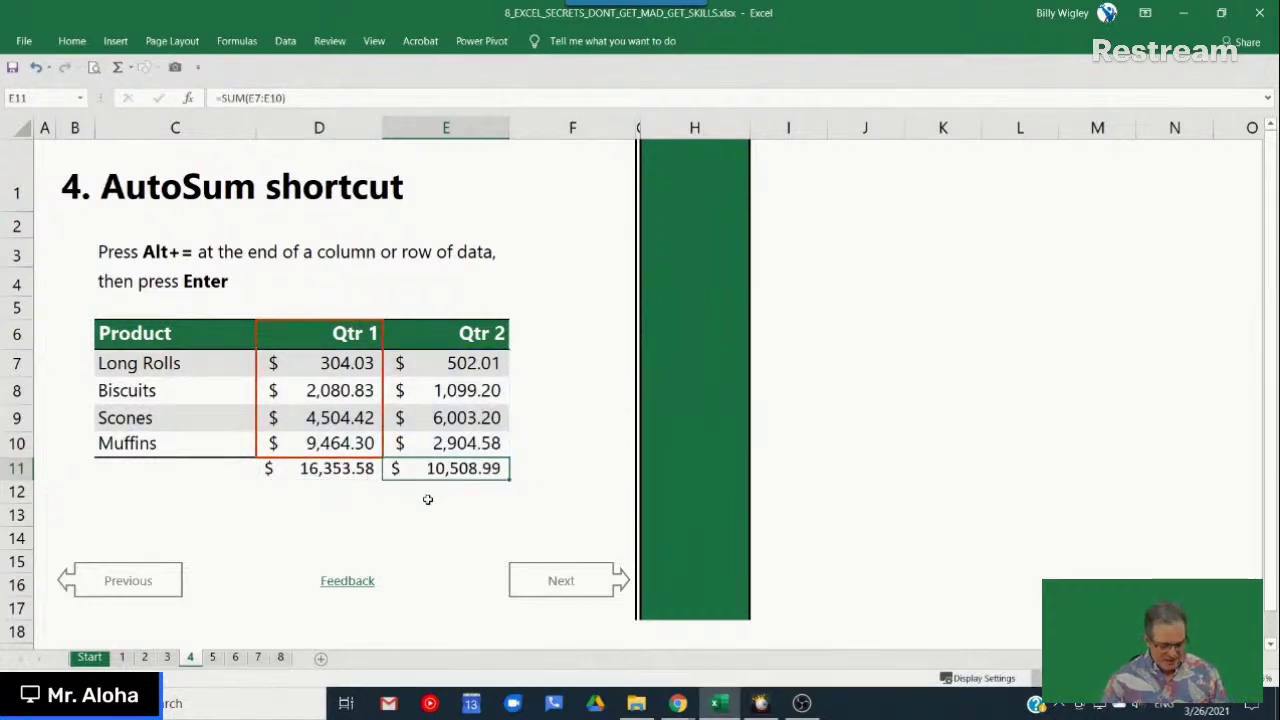
{"action": "key", "text": "ctrl+z"}
{"action": "left_click", "coordinate": [427, 499]}
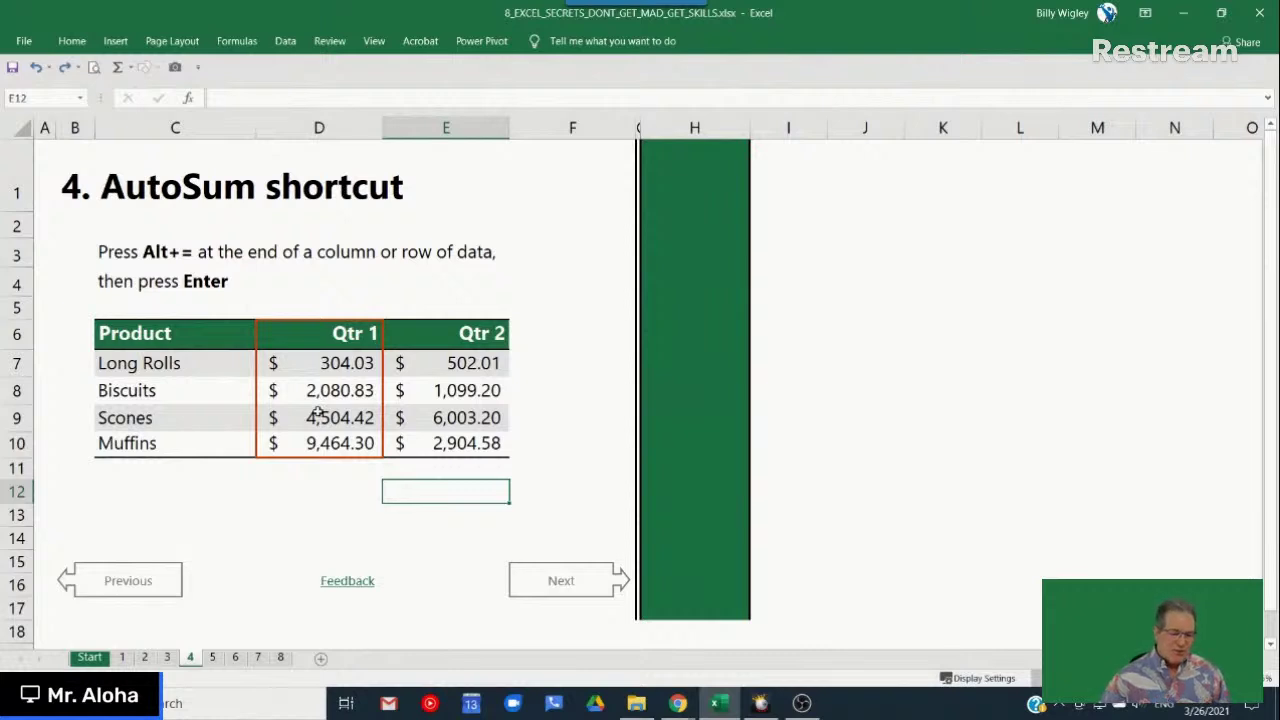
Step: Total only the Scones and Muffins Qtr 1 values D9:D10 with AutoSum, then undo that total
{"action": "left_click_drag", "start_coordinate": [316, 413], "coordinate": [314, 440]}
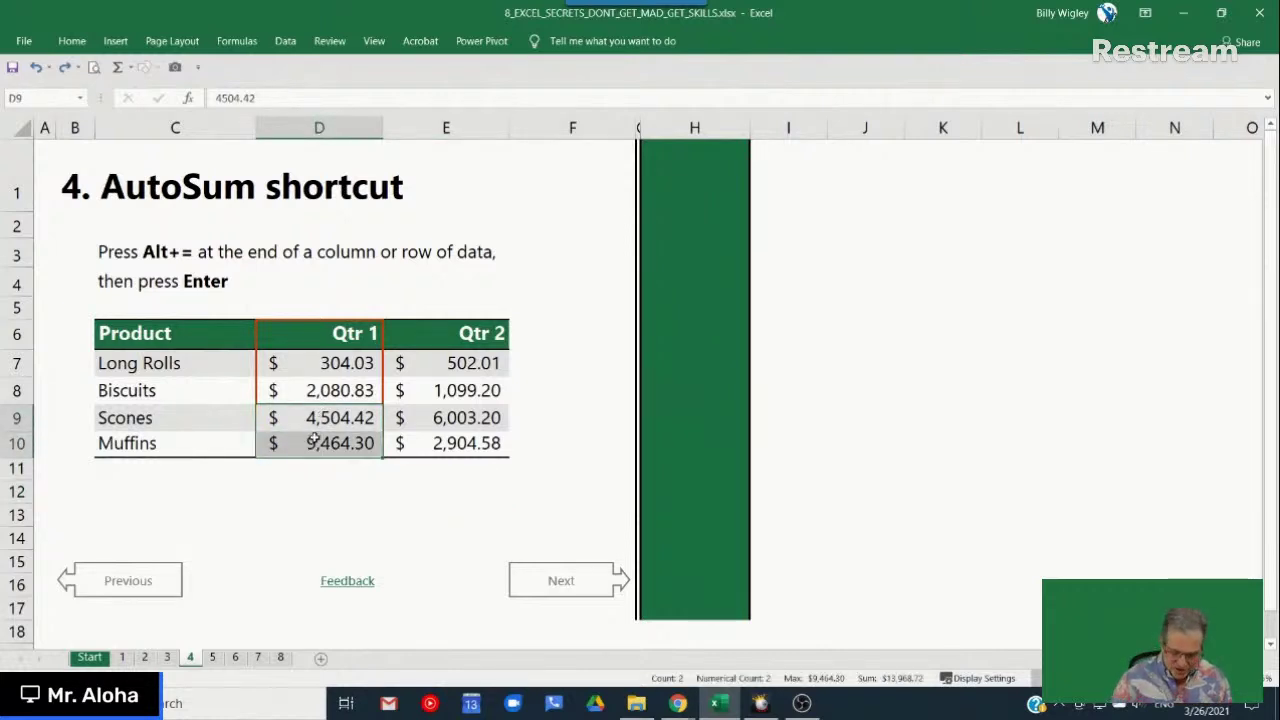
{"action": "key", "text": "alt+equal"}
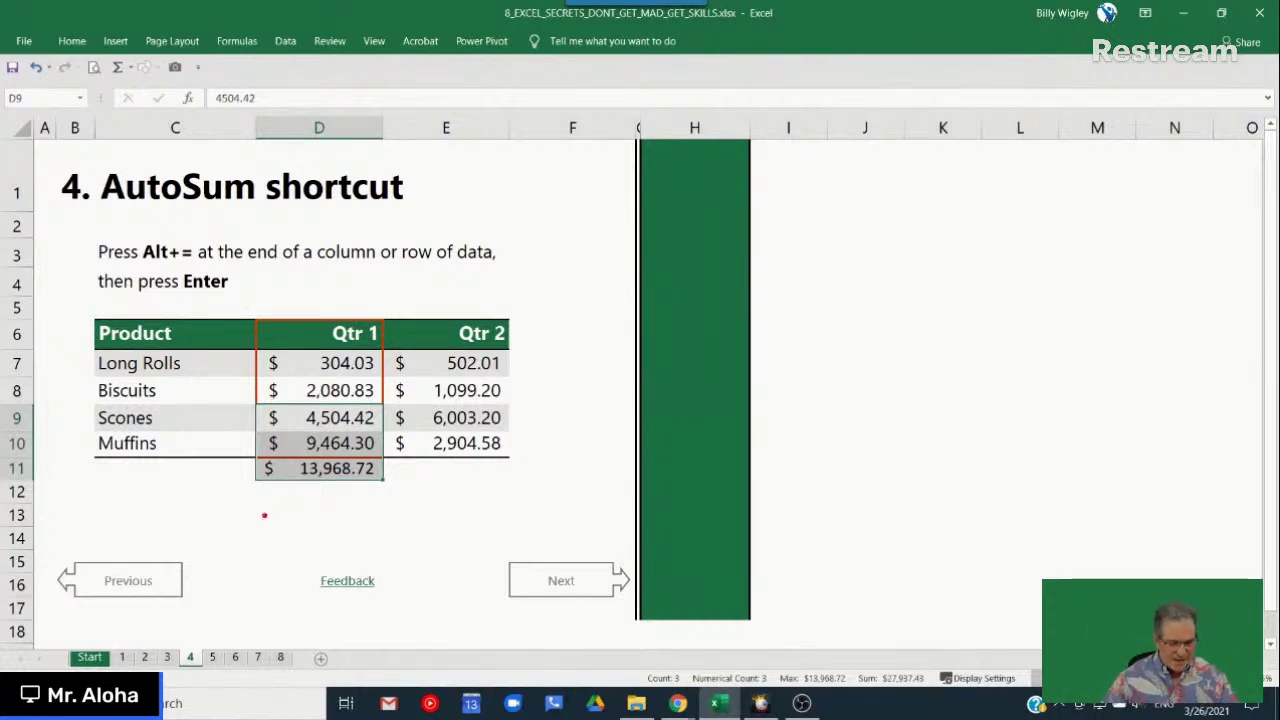
{"action": "mouse_move", "coordinate": [233, 453]}
{"action": "left_mouse_down"}
{"action": "mouse_move", "coordinate": [258, 478]}
{"action": "mouse_move", "coordinate": [413, 496]}
{"action": "left_mouse_up"}
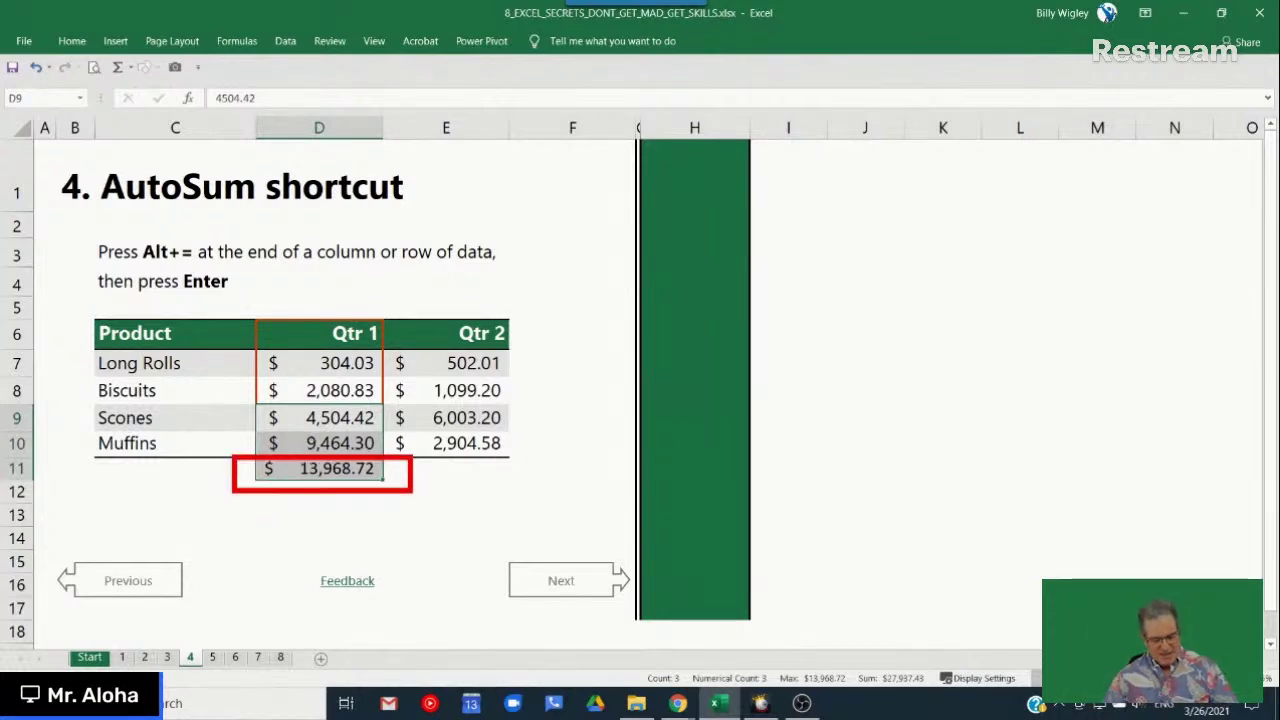
{"action": "key", "text": "Escape"}
{"action": "key", "text": "ctrl+z"}
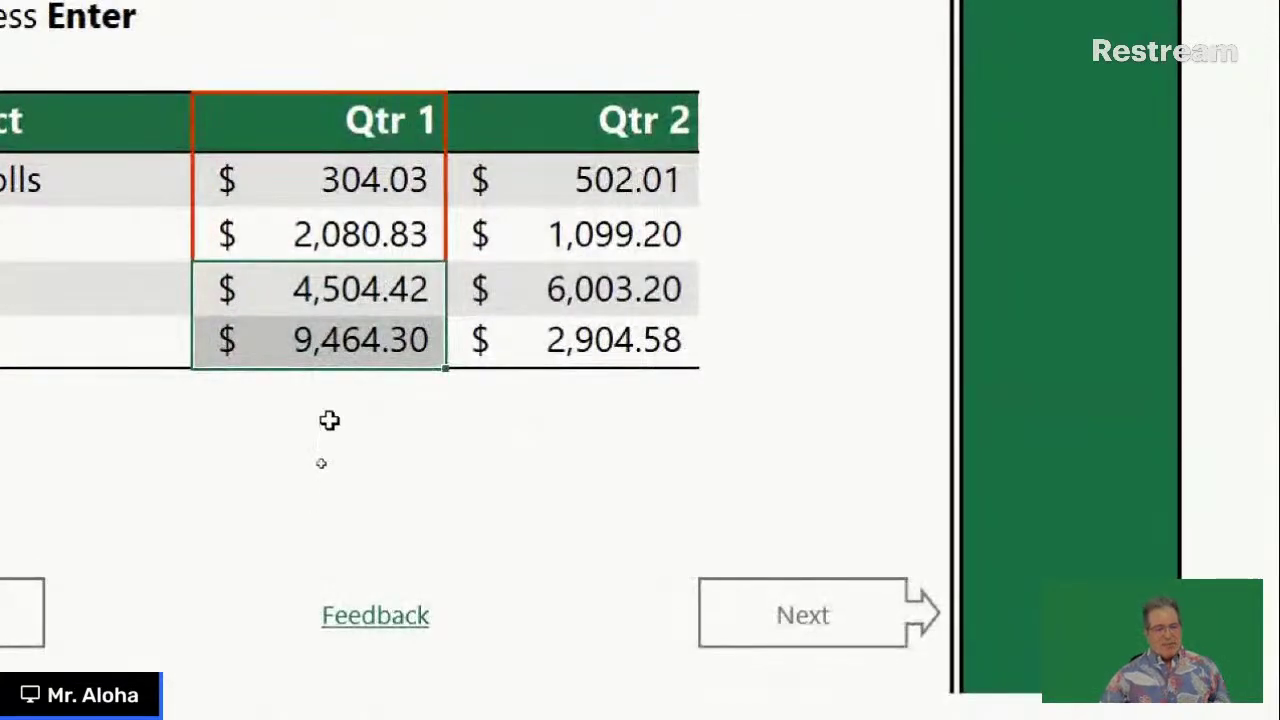
Step: Total the Qtr 1 values D9:D10 in D11 with AutoSum and check the cell range in its SUM formula
{"action": "left_click_drag", "start_coordinate": [300, 272], "coordinate": [295, 337]}
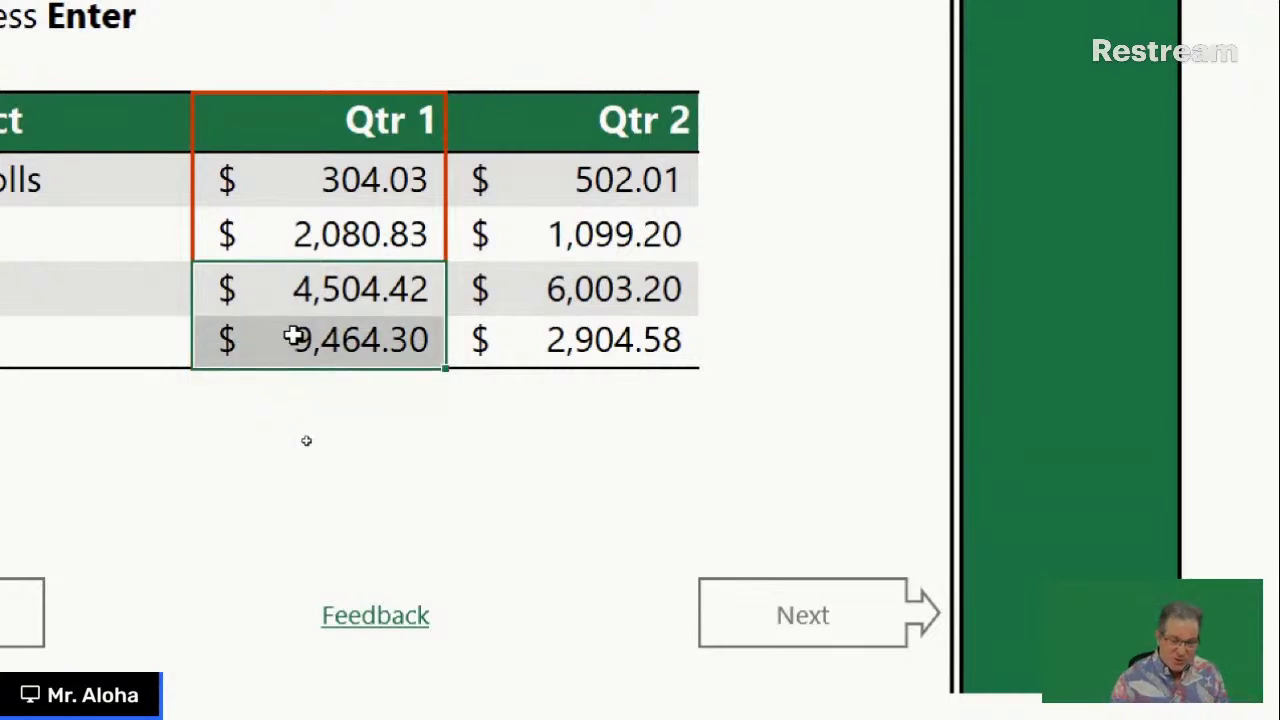
{"action": "key", "text": "alt+equal"}
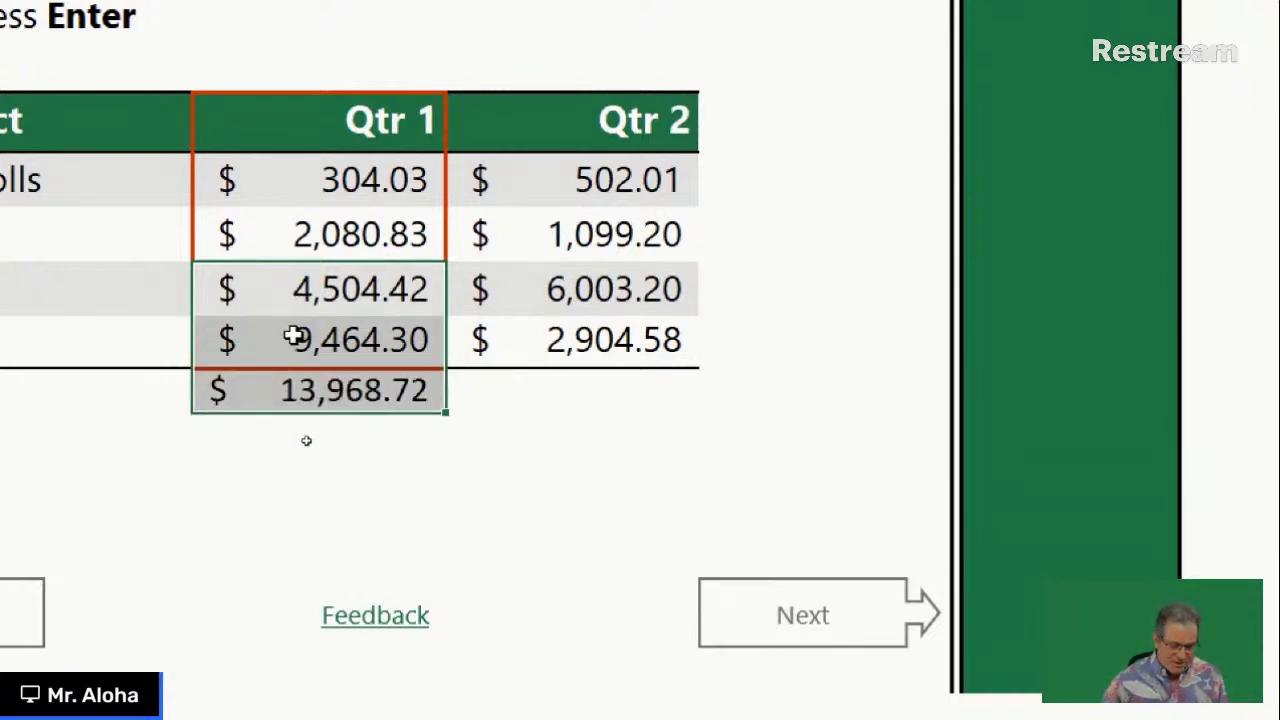
{"action": "left_click_drag", "start_coordinate": [204, 401], "coordinate": [119, 427]}
{"action": "mouse_move", "coordinate": [188, 262]}
{"action": "left_mouse_down"}
{"action": "mouse_move", "coordinate": [358, 362]}
{"action": "mouse_move", "coordinate": [462, 366]}
{"action": "left_mouse_up"}
{"action": "key", "text": "Escape"}
{"action": "double_click", "coordinate": [396, 219]}
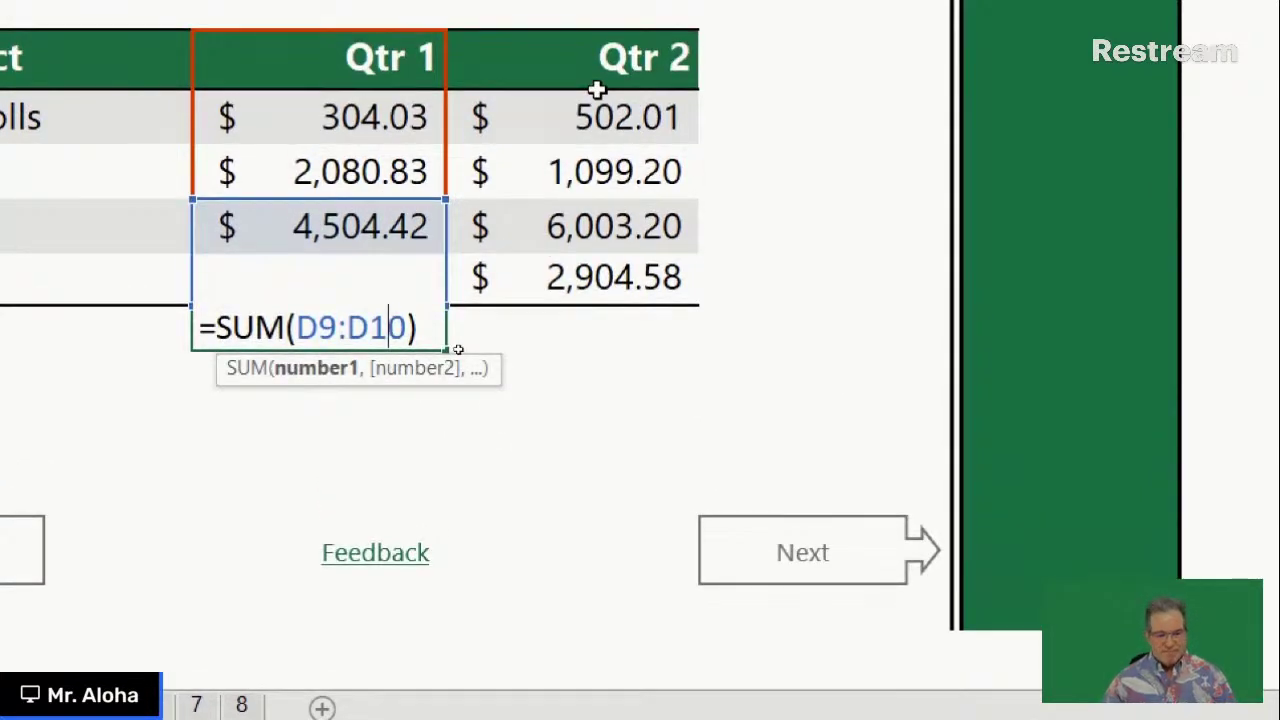
{"action": "key", "text": "ctrl+Return"}
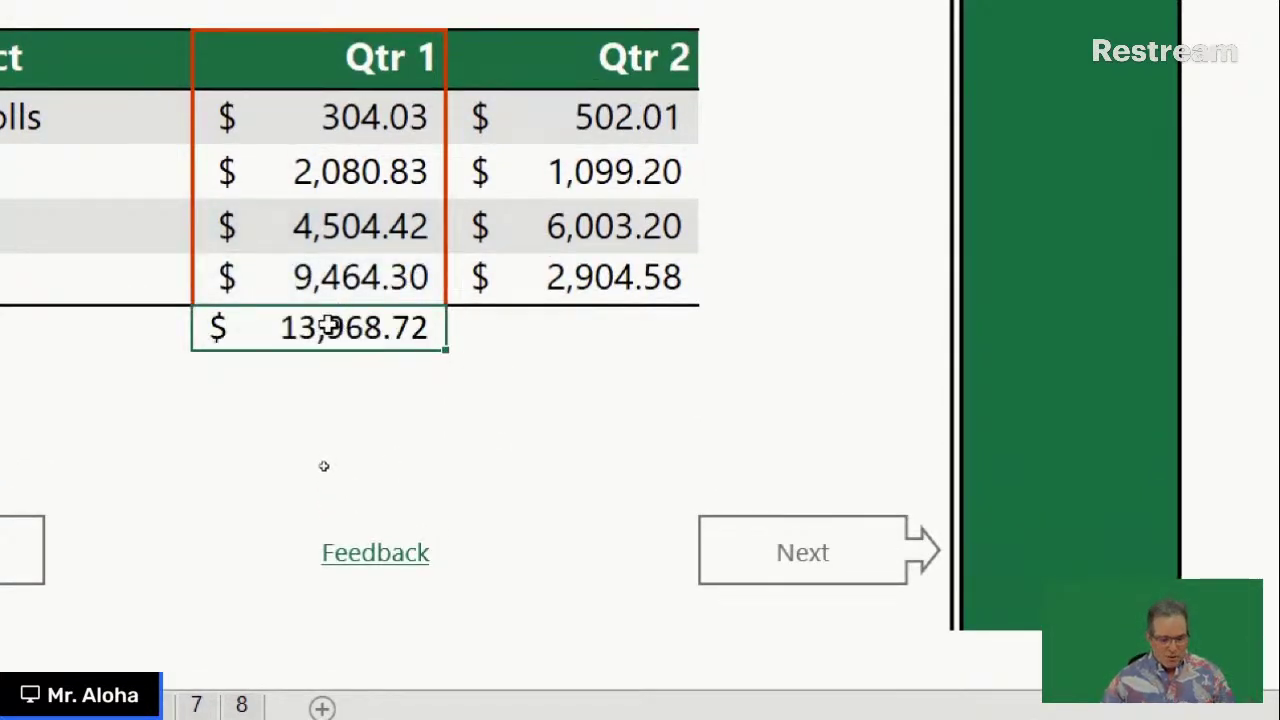
Step: Total the Scones and Muffins values of both quarters, D9:E10, with AutoSum, then undo it
{"action": "left_click_drag", "start_coordinate": [300, 222], "coordinate": [690, 268]}
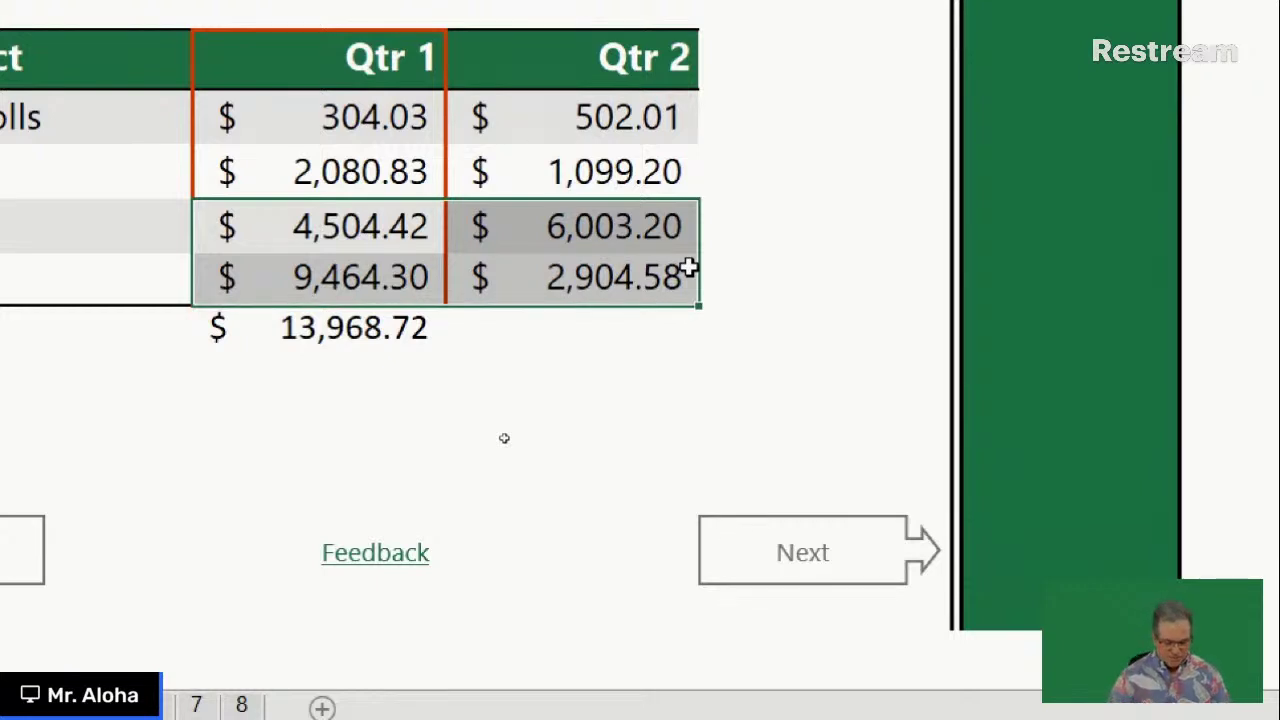
{"action": "key", "text": "alt+equal"}
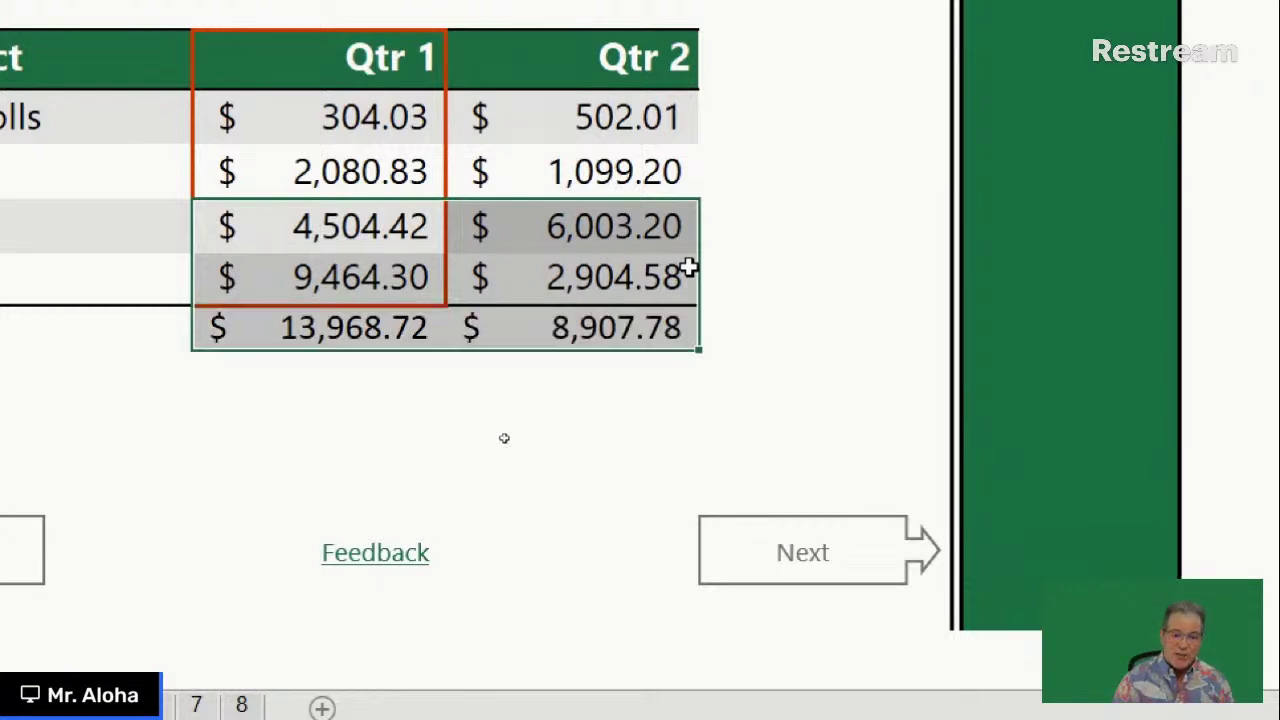
{"action": "key", "text": "ctrl+z"}
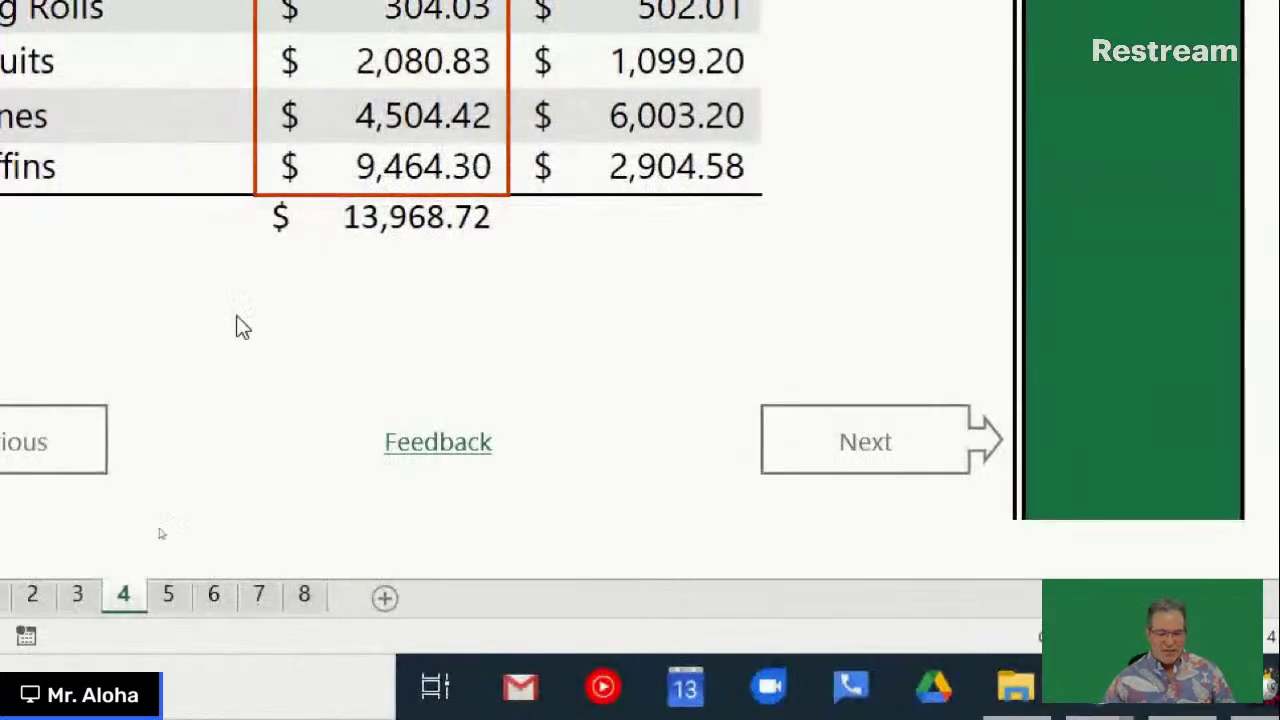
Step: Select D9:D10, compare the status bar's sum with the total in D11, and look over the status bar's display options
{"action": "left_click_drag", "start_coordinate": [775, 100], "coordinate": [694, 177]}
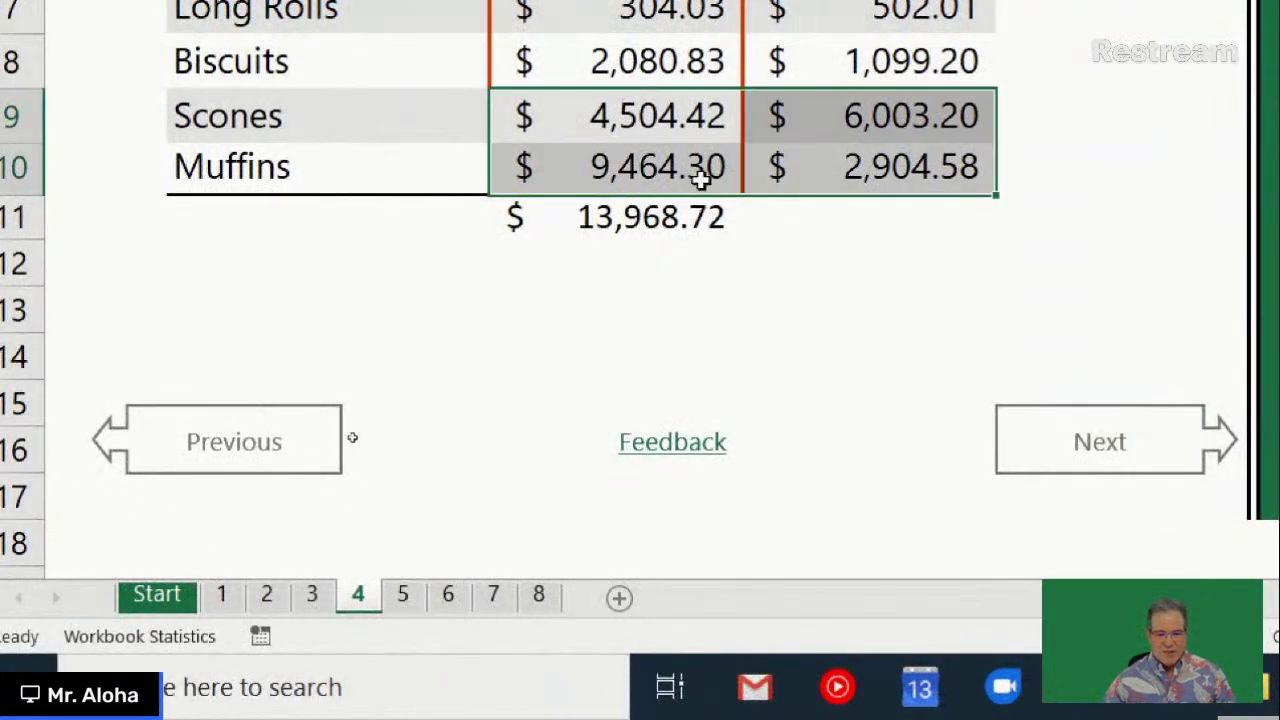
{"action": "left_click", "coordinate": [657, 118]}
{"action": "left_click_drag", "start_coordinate": [660, 120], "coordinate": [660, 166]}
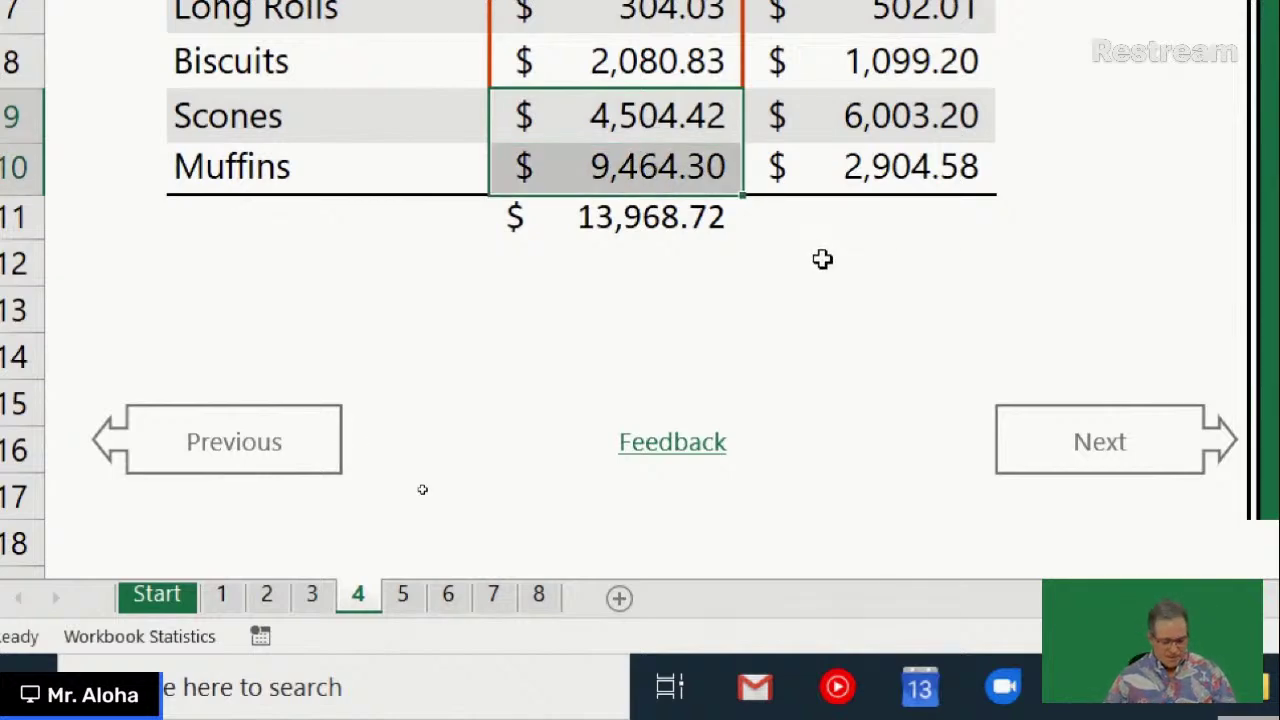
{"action": "mouse_move", "coordinate": [476, 72]}
{"action": "left_mouse_down"}
{"action": "mouse_move", "coordinate": [622, 148]}
{"action": "mouse_move", "coordinate": [768, 188]}
{"action": "left_mouse_up"}
{"action": "left_click_drag", "start_coordinate": [651, 243], "coordinate": [650, 315]}
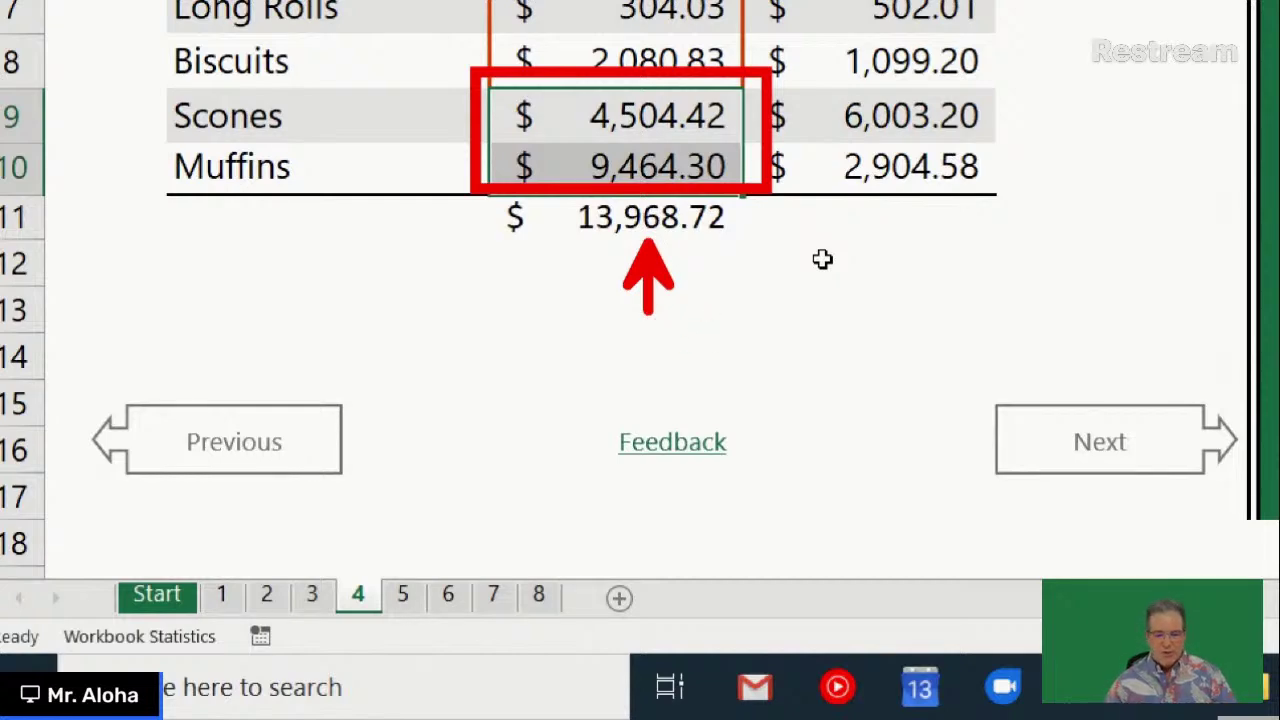
{"action": "key", "text": "Escape"}
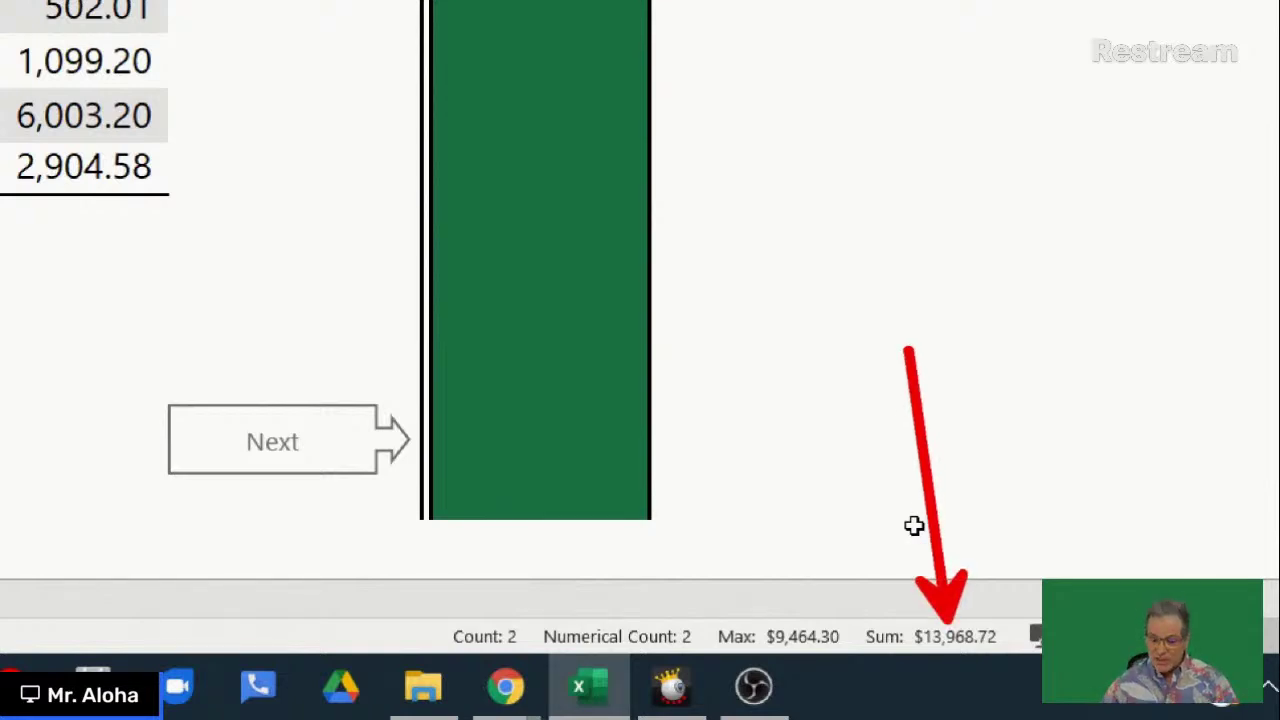
{"action": "key", "text": "Escape"}
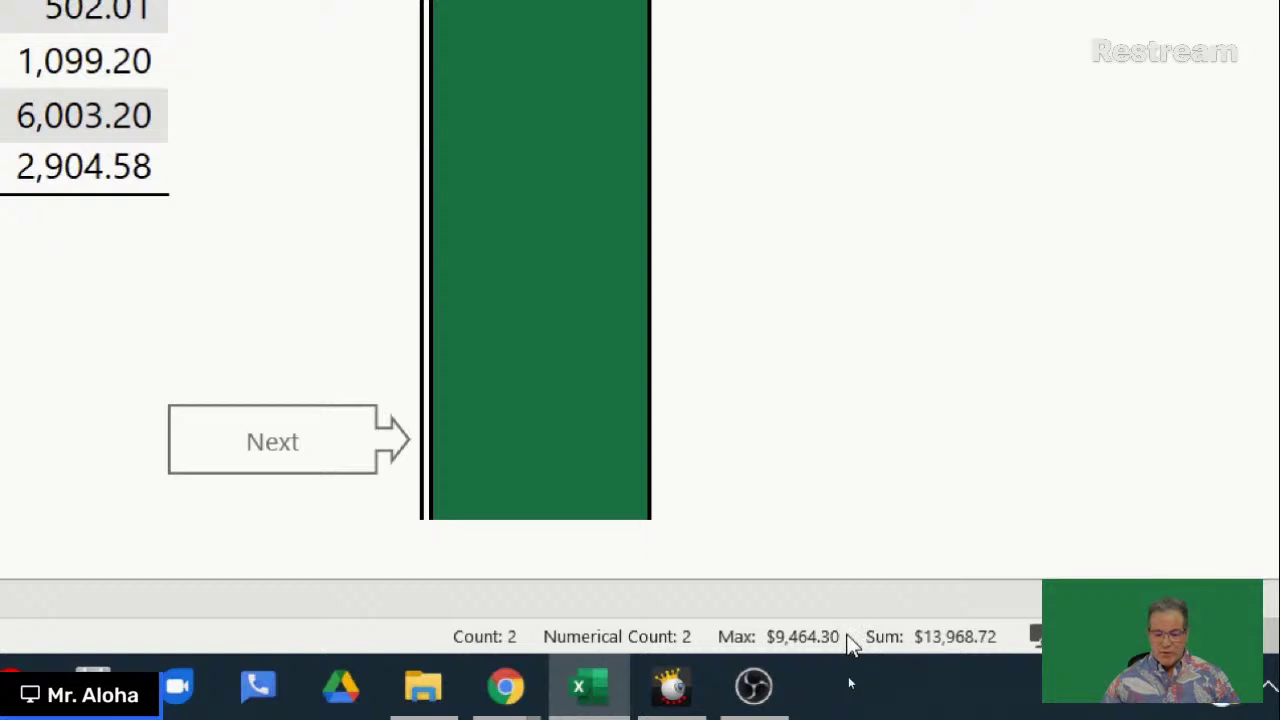
{"action": "right_click", "coordinate": [851, 638]}
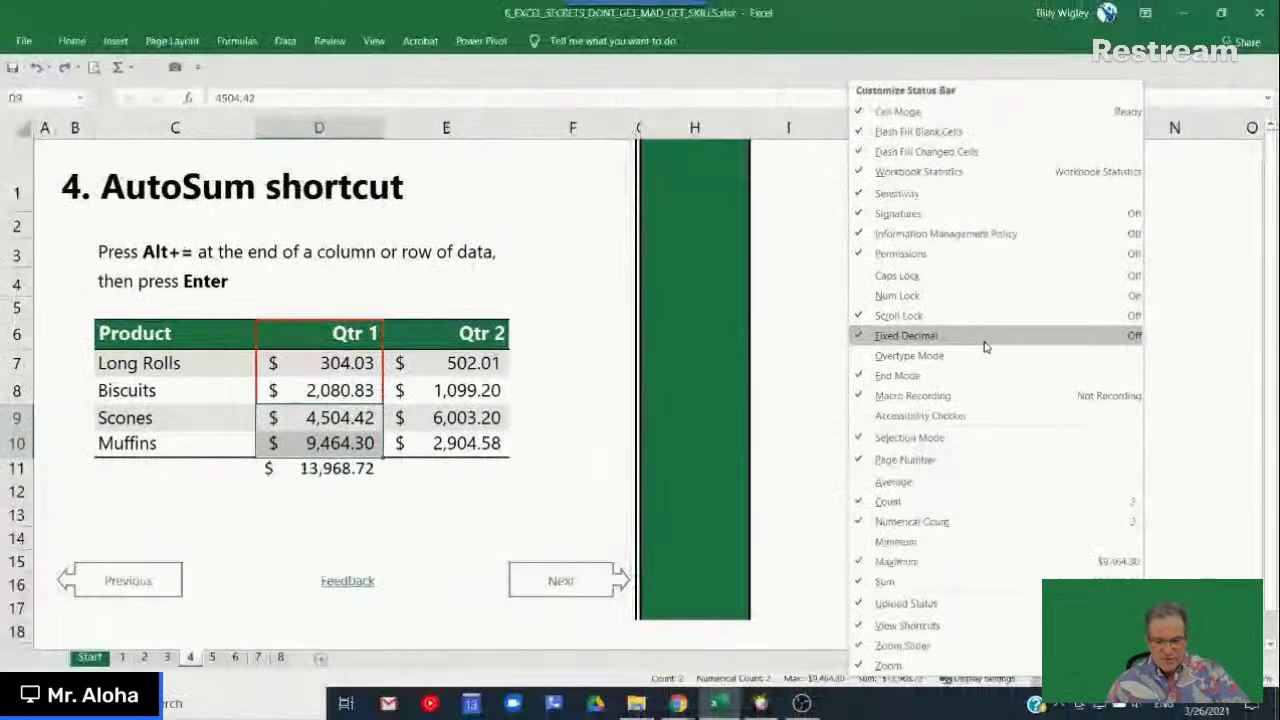
{"action": "key", "text": "Escape"}
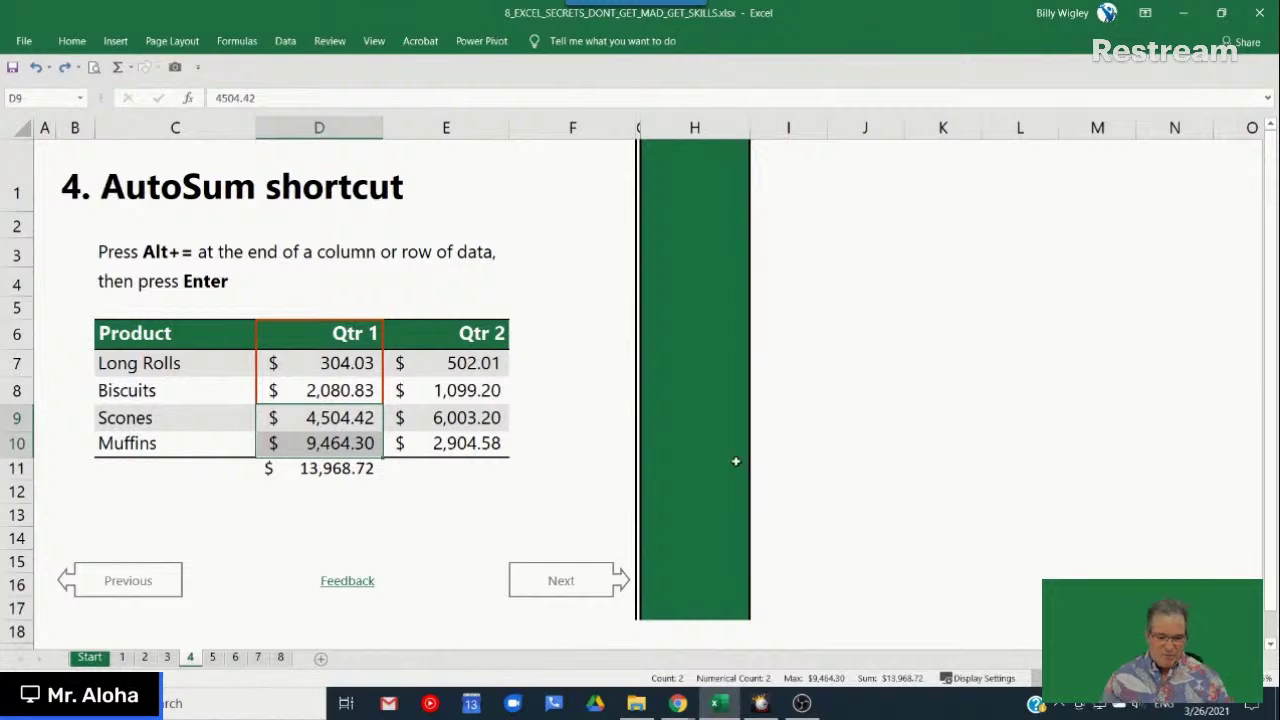
{"action": "left_click", "coordinate": [316, 375]}
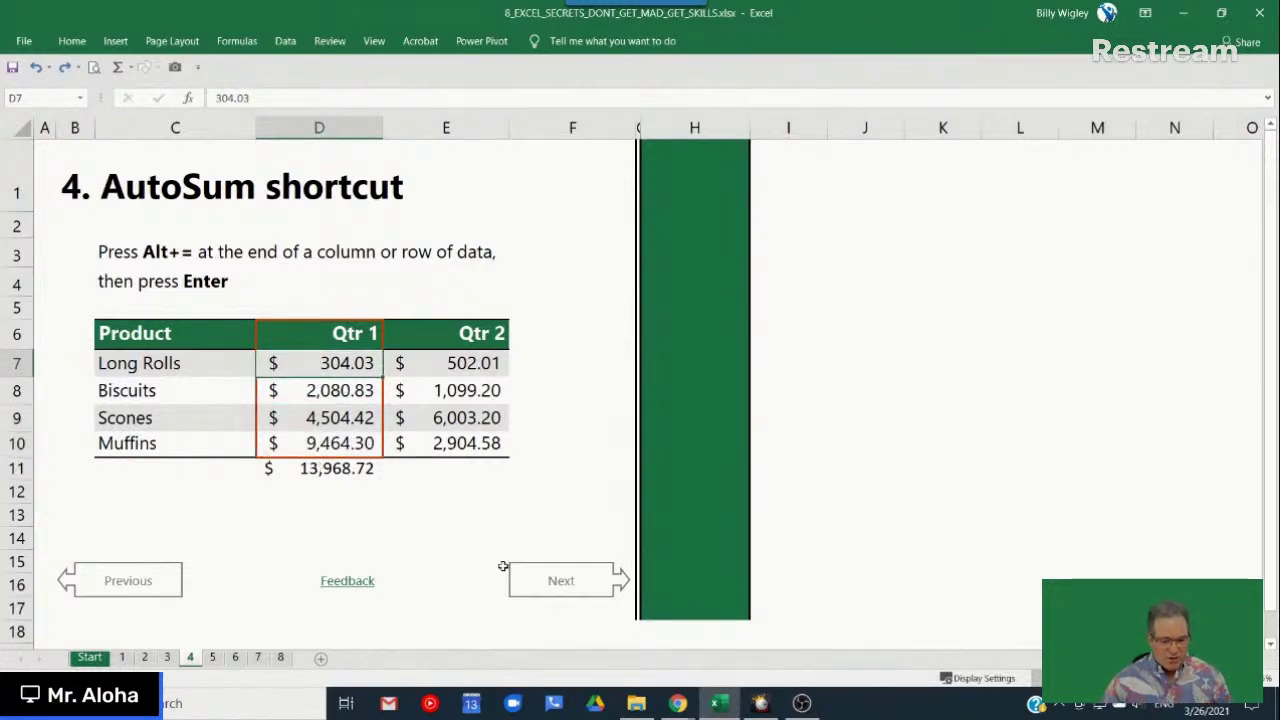
Step: Go to lesson 5, "Add or average cell values", and select the Biscuits values D8:E8 to read their status bar statistics
{"action": "left_click", "coordinate": [564, 582]}
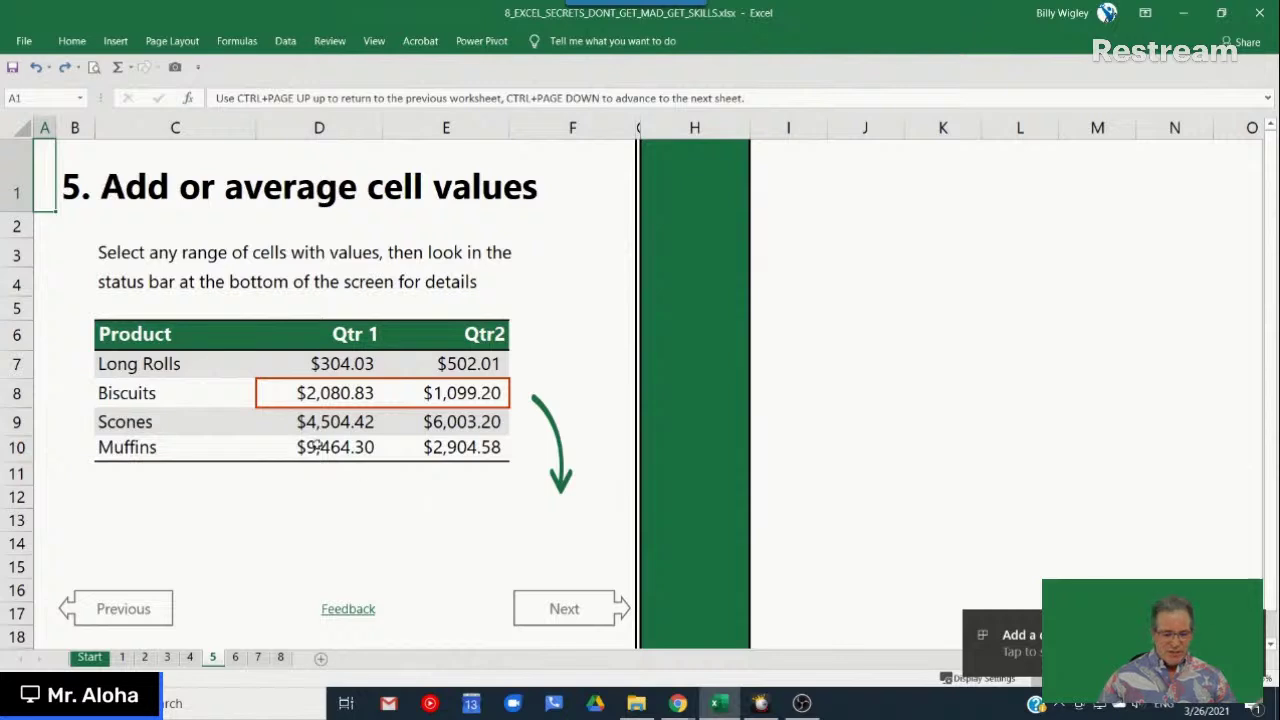
{"action": "left_click_drag", "start_coordinate": [304, 392], "coordinate": [430, 395]}
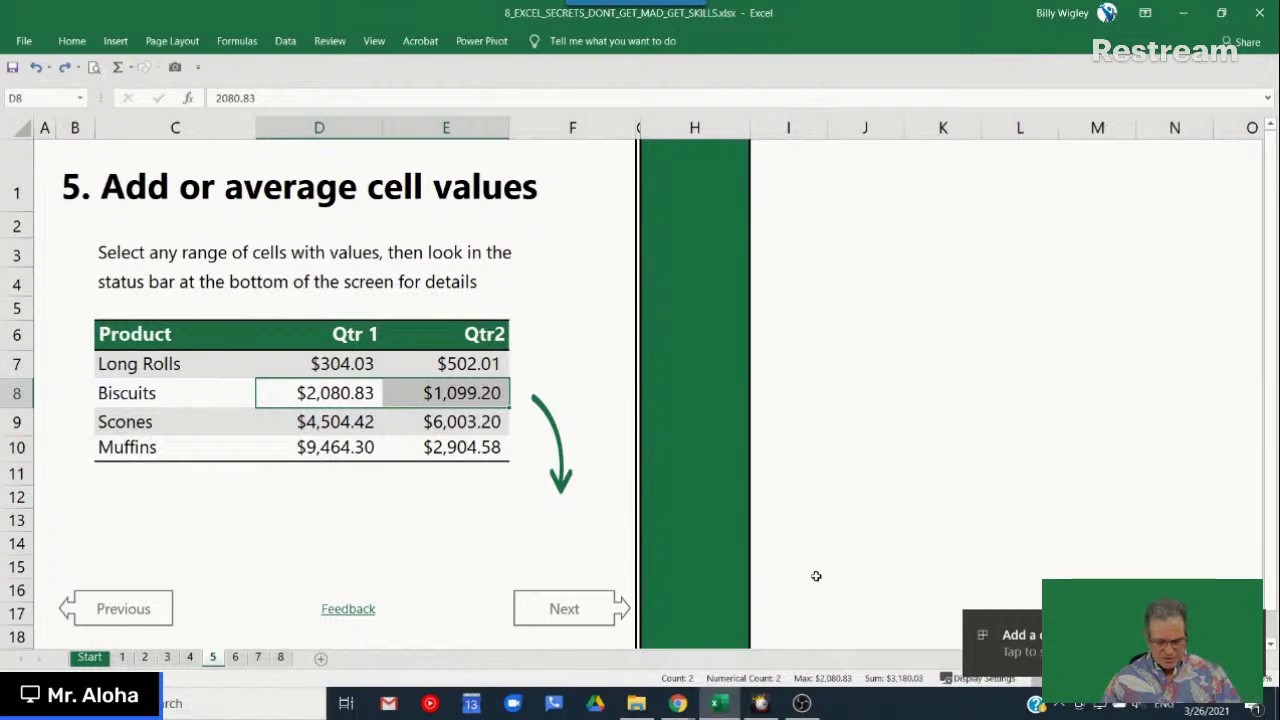
{"action": "left_click", "coordinate": [1014, 533]}
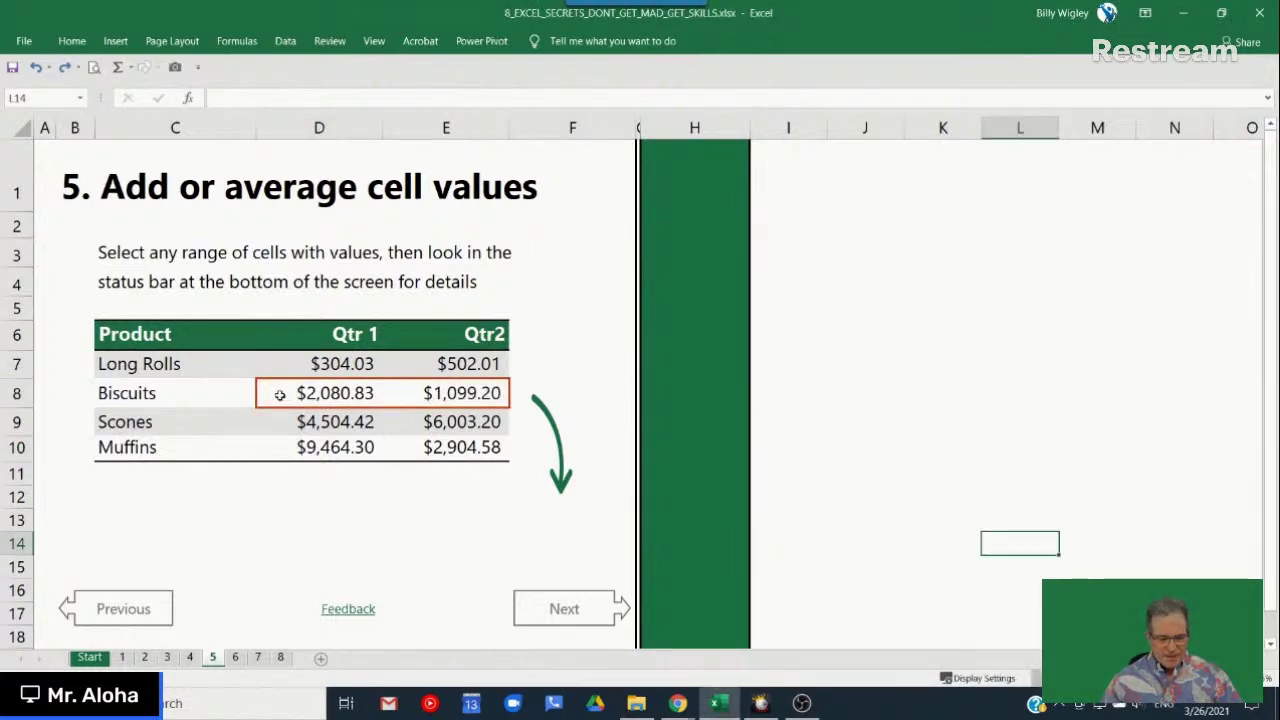
{"action": "left_click_drag", "start_coordinate": [280, 395], "coordinate": [420, 393]}
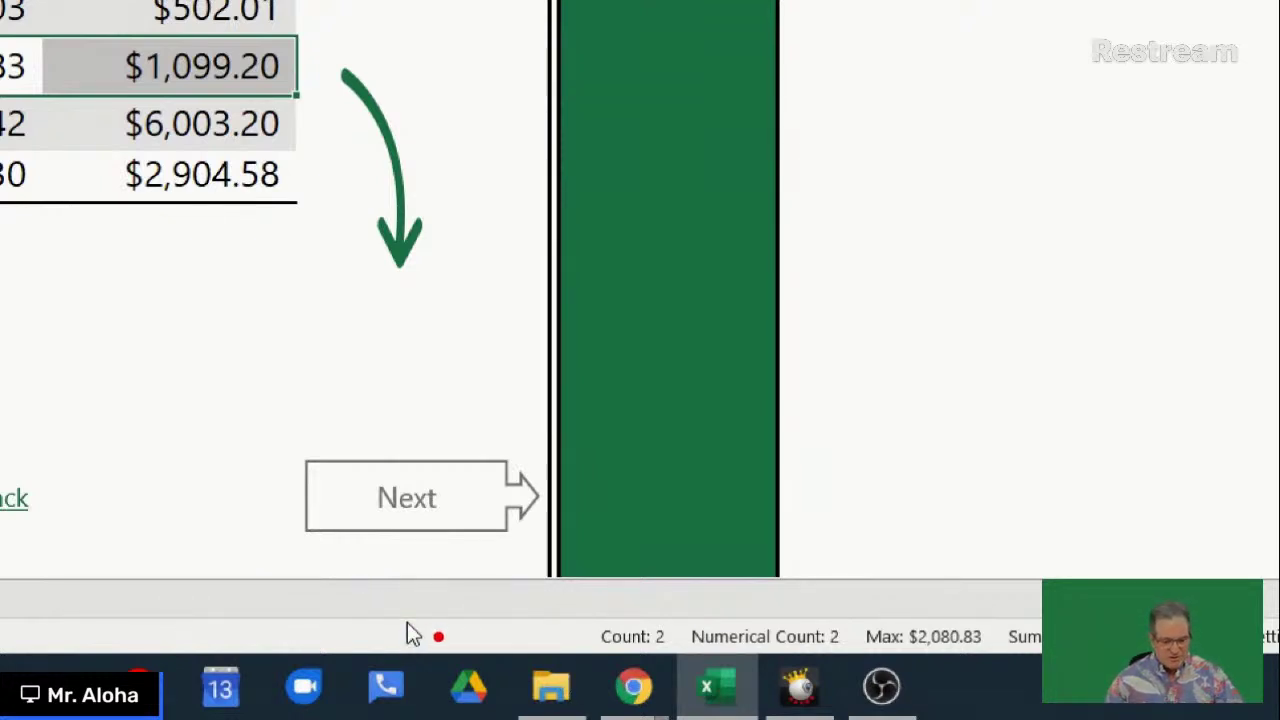
{"action": "left_click_drag", "start_coordinate": [571, 638], "coordinate": [573, 638]}
{"action": "left_click_drag", "start_coordinate": [407, 625], "coordinate": [52, 633]}
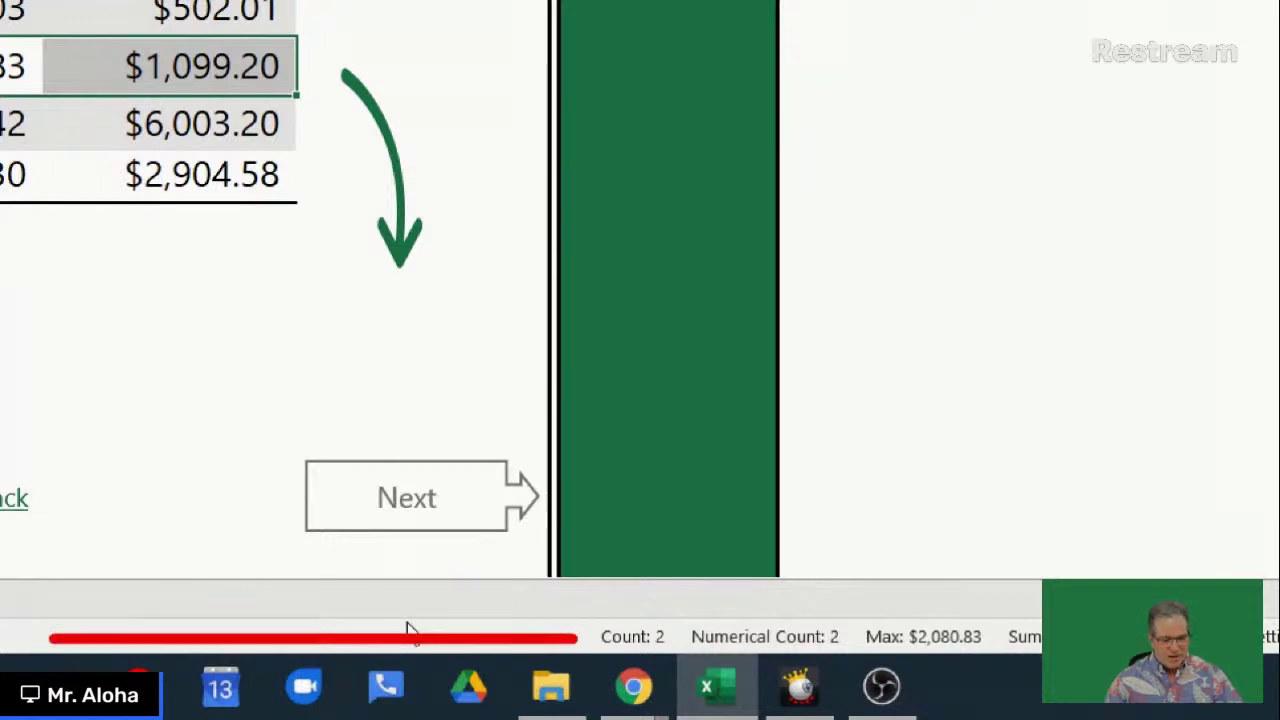
{"action": "mouse_move", "coordinate": [463, 632]}
{"action": "left_mouse_down"}
{"action": "mouse_move", "coordinate": [400, 505]}
{"action": "mouse_move", "coordinate": [384, 500]}
{"action": "left_mouse_up"}
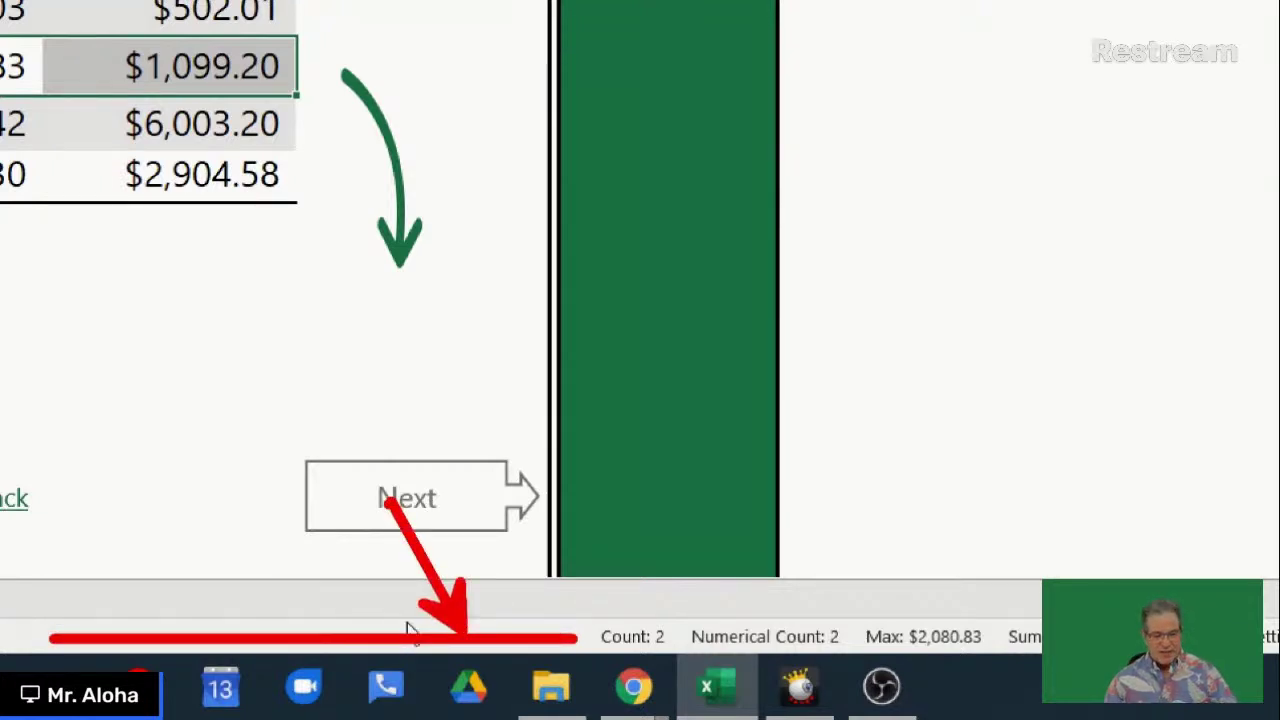
{"action": "key", "text": "Escape"}
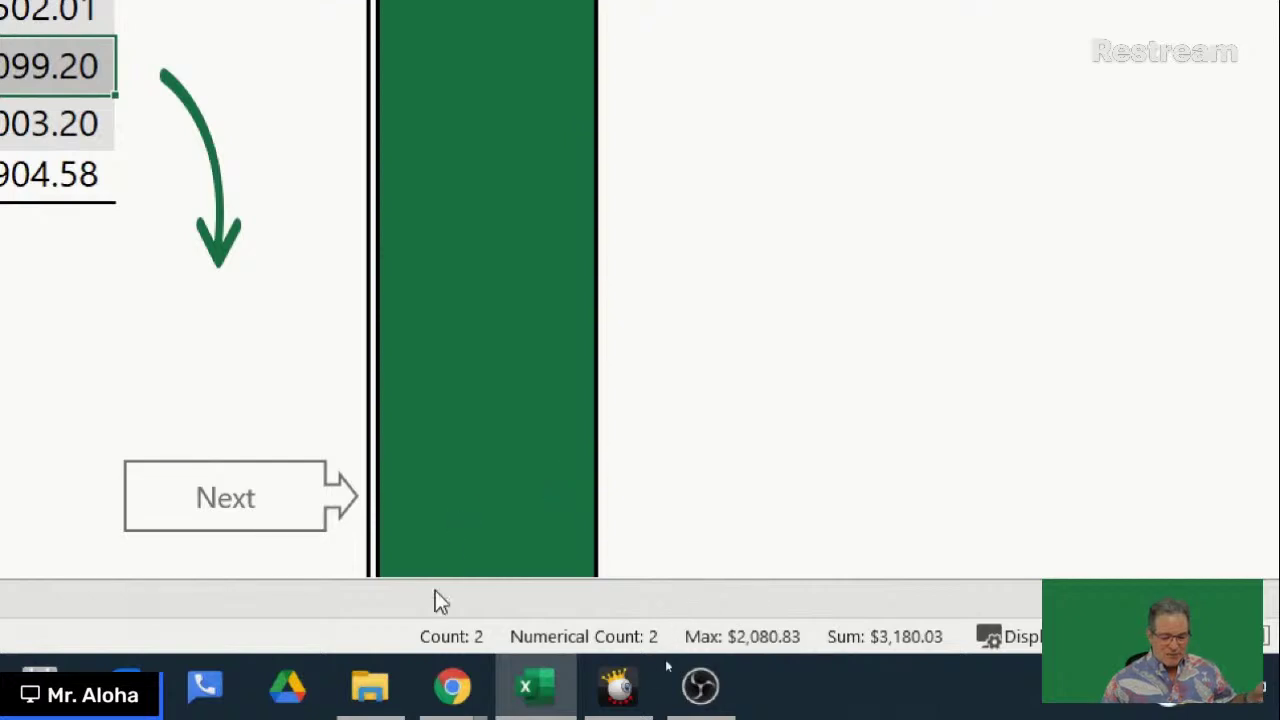
Step: Examine the Average option among the status bar's display options, leaving the options unchanged
{"action": "right_click", "coordinate": [390, 646]}
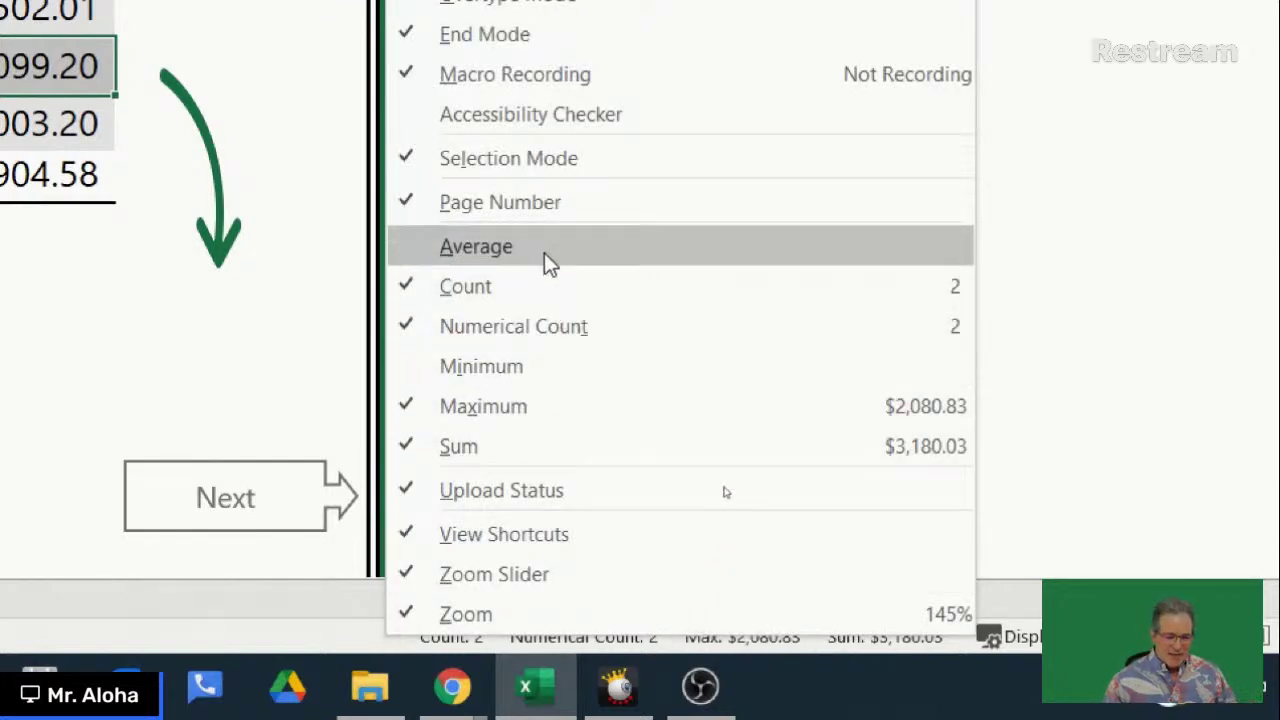
{"action": "key", "text": "ctrl+2"}
{"action": "mouse_move", "coordinate": [354, 217]}
{"action": "left_mouse_down"}
{"action": "mouse_move", "coordinate": [628, 281]}
{"action": "mouse_move", "coordinate": [798, 272]}
{"action": "left_mouse_up"}
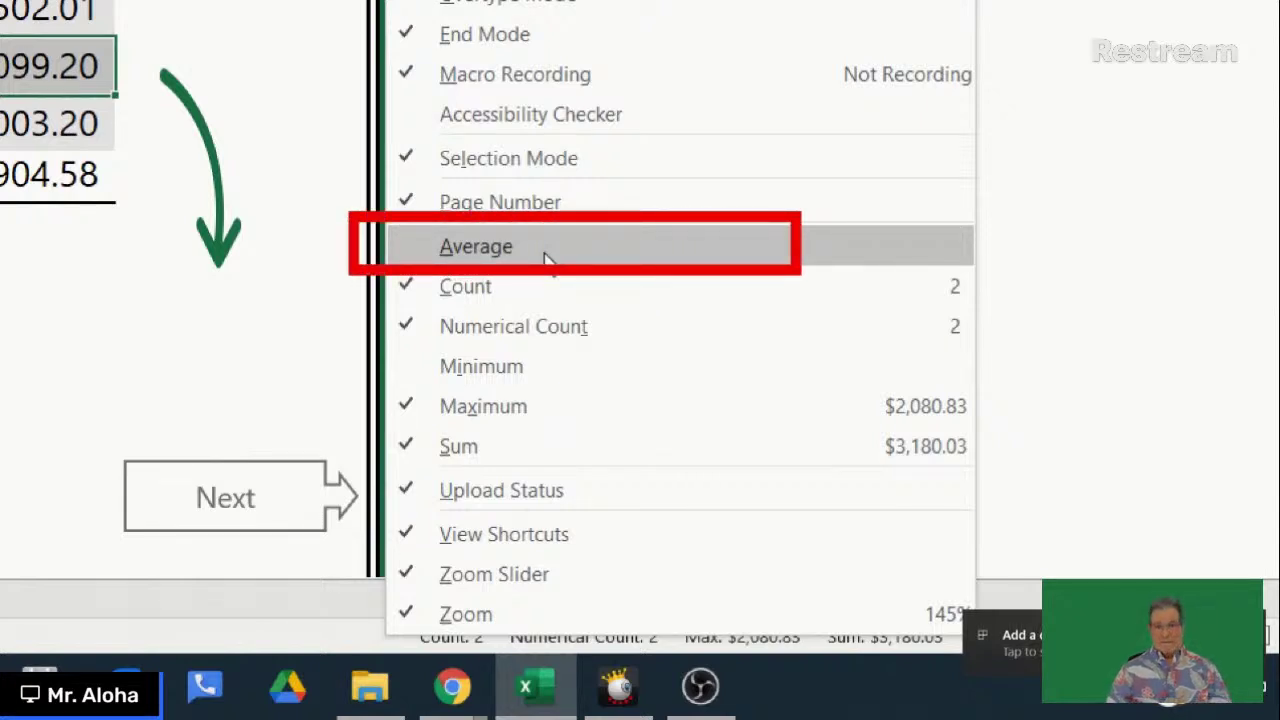
{"action": "key", "text": "Escape"}
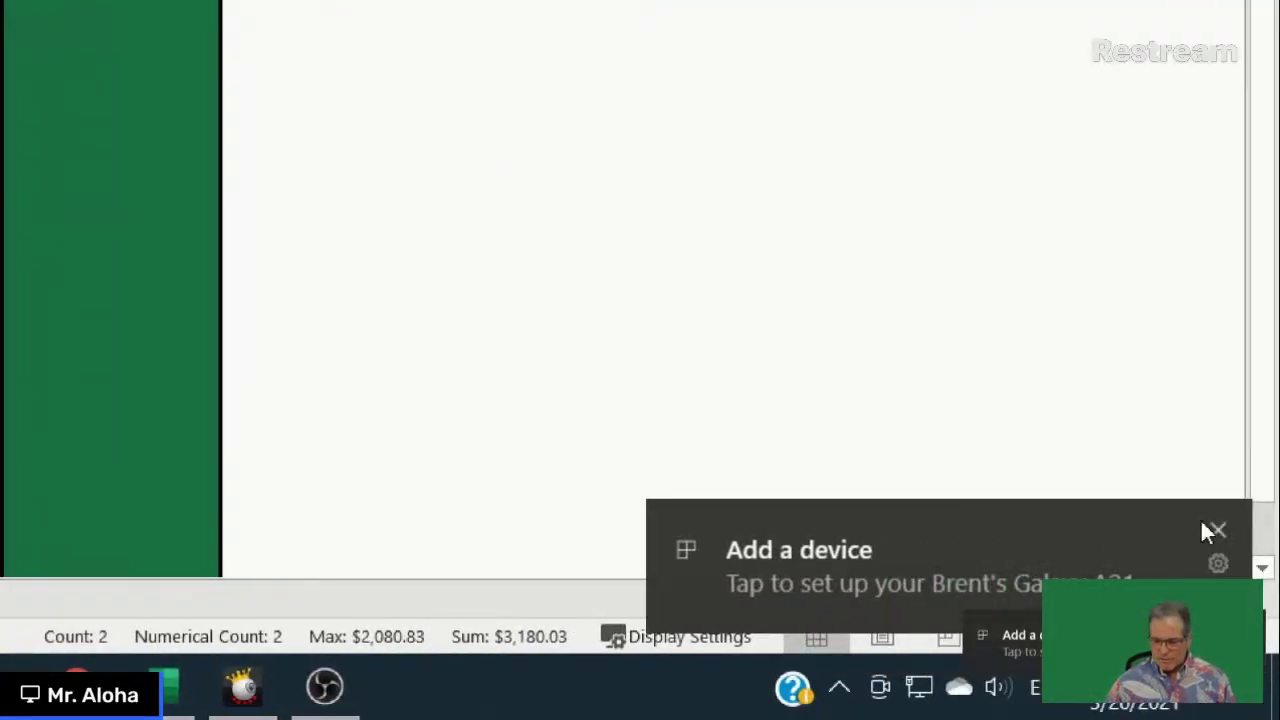
Step: Dismiss the "Add a device" notification that covers part of the status bar
{"action": "left_click", "coordinate": [1217, 530]}
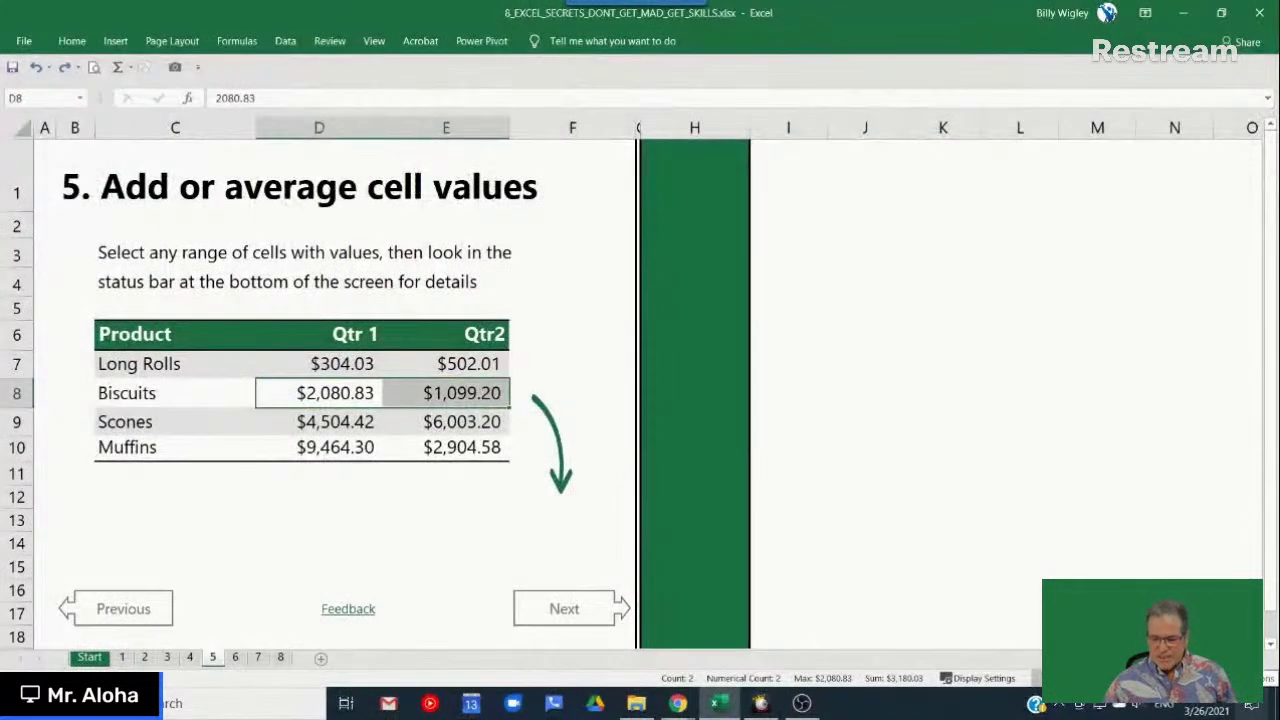
{"action": "left_click", "coordinate": [1252, 704]}
{"action": "left_click", "coordinate": [1008, 588]}
{"action": "left_click", "coordinate": [888, 545]}
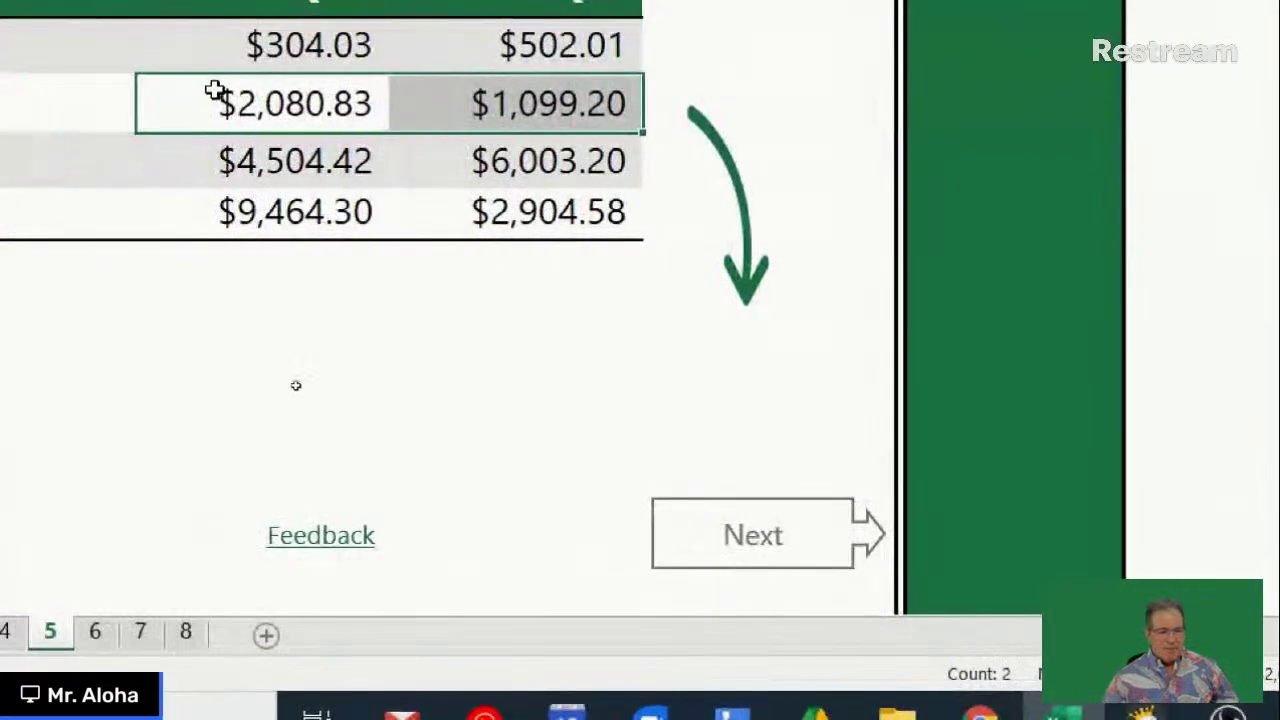
Step: Select the Biscuits values D8:E8 and turn on the Average statistic in the status bar
{"action": "left_click_drag", "start_coordinate": [180, 104], "coordinate": [409, 104]}
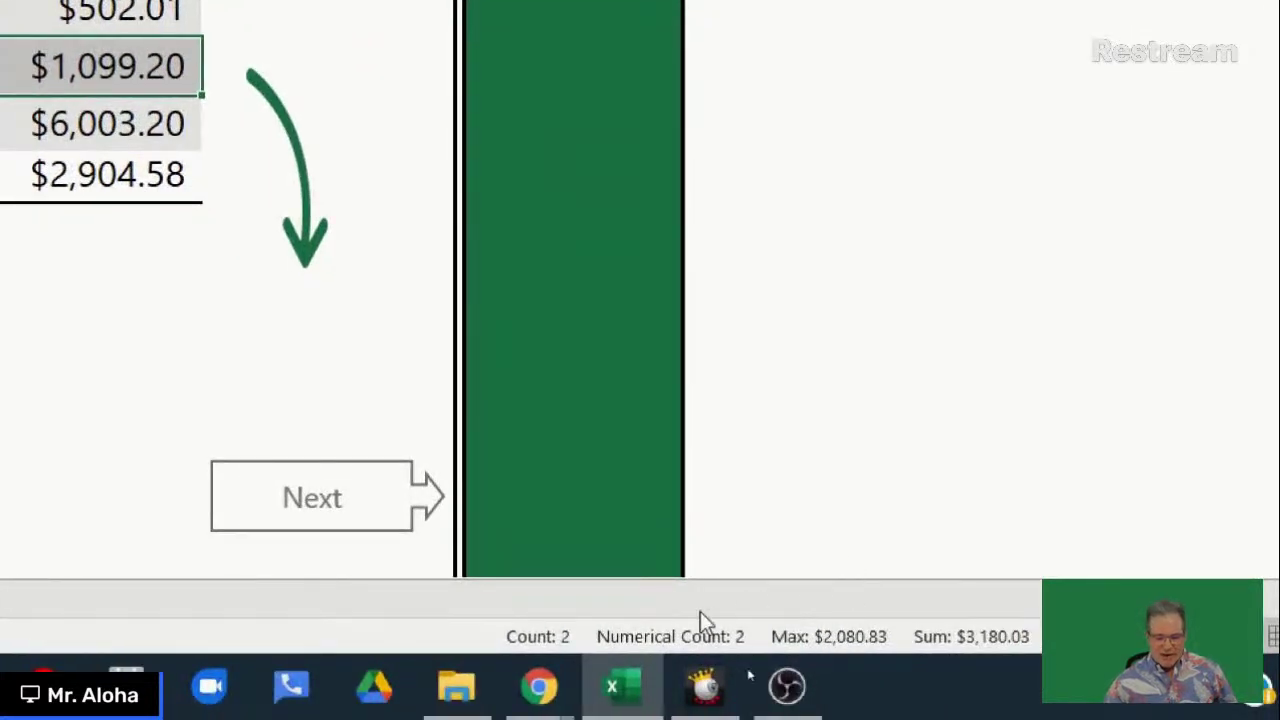
{"action": "right_click", "coordinate": [455, 640]}
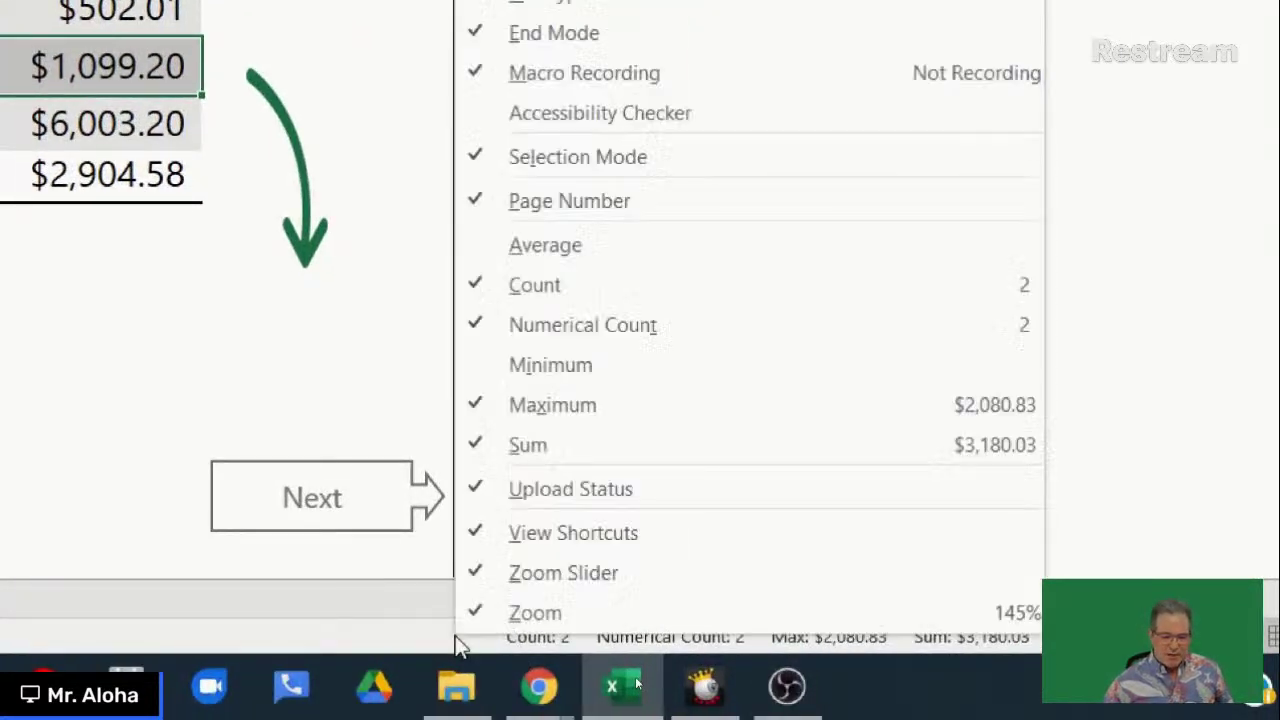
{"action": "left_click", "coordinate": [543, 258]}
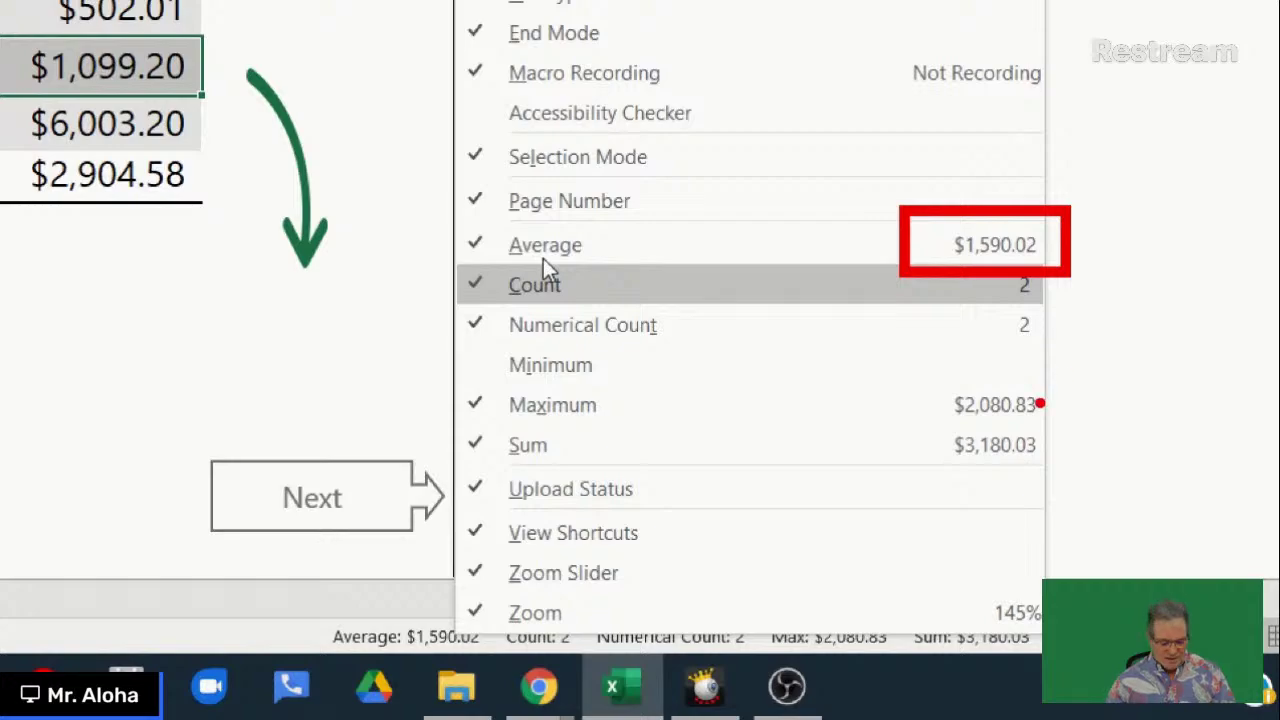
{"action": "key", "text": "Escape"}
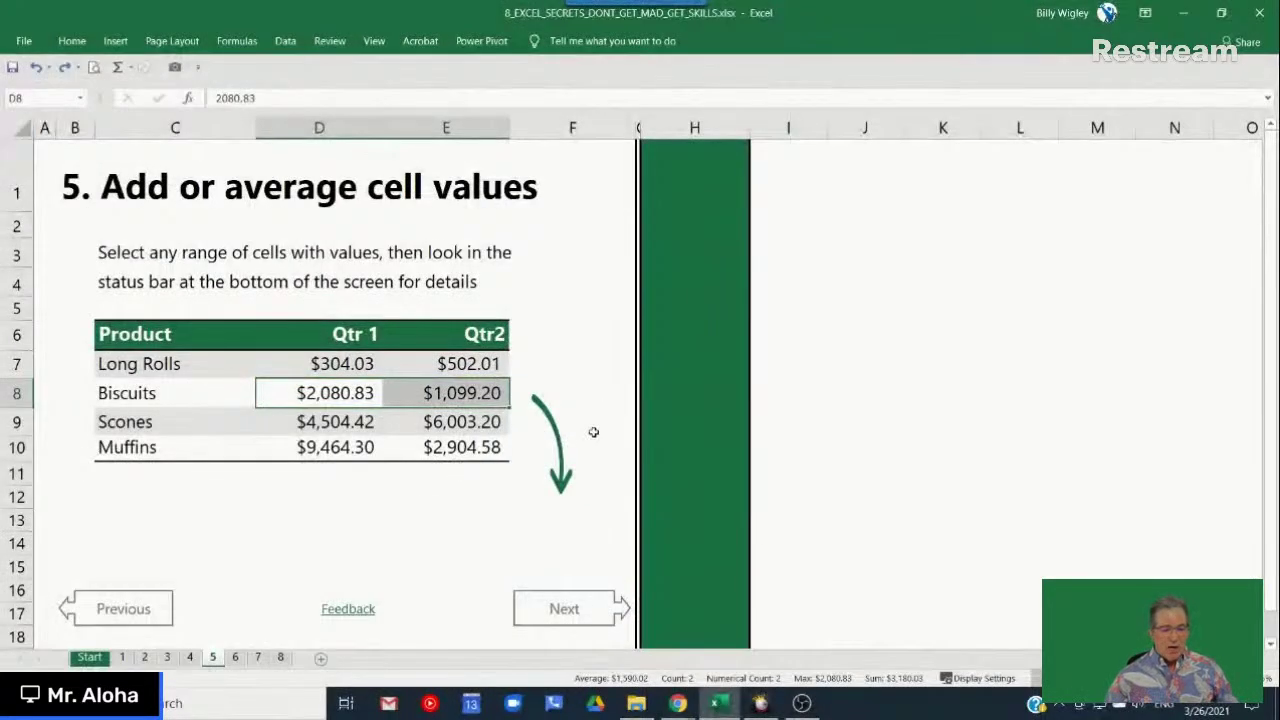
Step: Go to lesson 6, "Add a chart with Alt+F1", and select the Biscuits Qtr 1 value in D7
{"action": "left_click", "coordinate": [594, 606]}
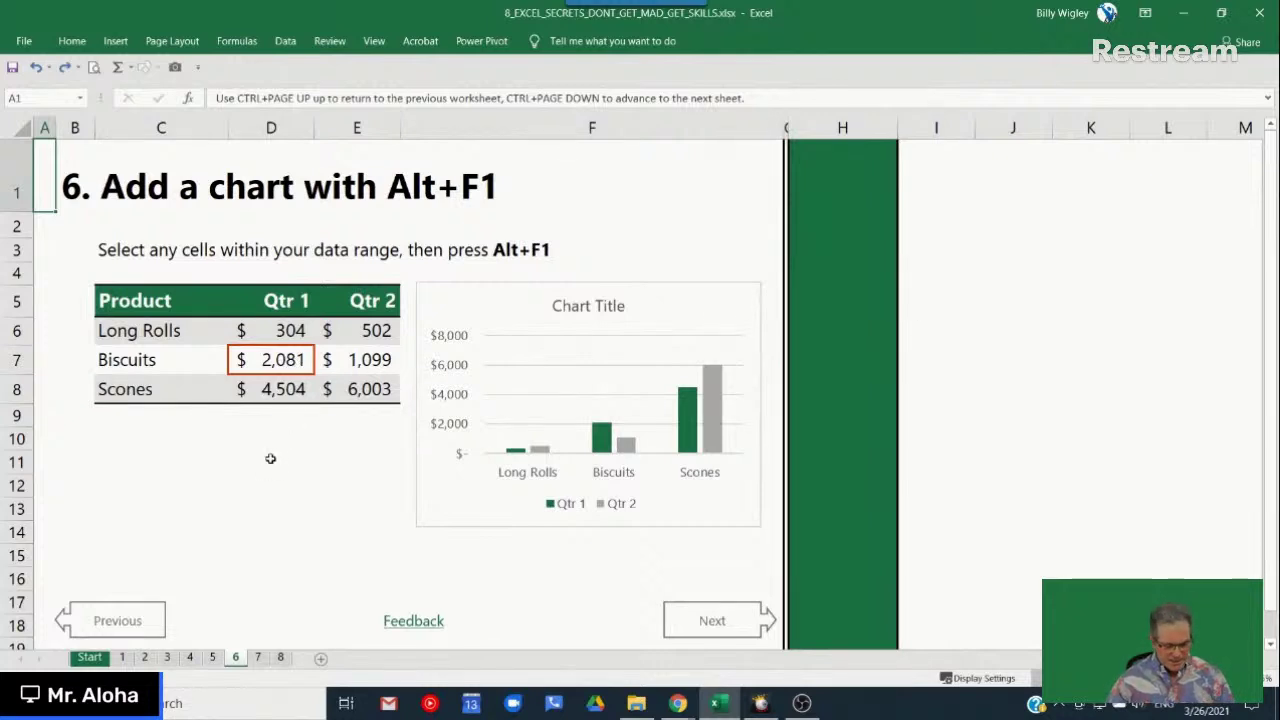
{"action": "mouse_move", "coordinate": [207, 326]}
{"action": "left_mouse_down"}
{"action": "mouse_move", "coordinate": [225, 375]}
{"action": "mouse_move", "coordinate": [341, 388]}
{"action": "left_mouse_up"}
{"action": "key", "text": "Escape"}
{"action": "left_click", "coordinate": [263, 360]}
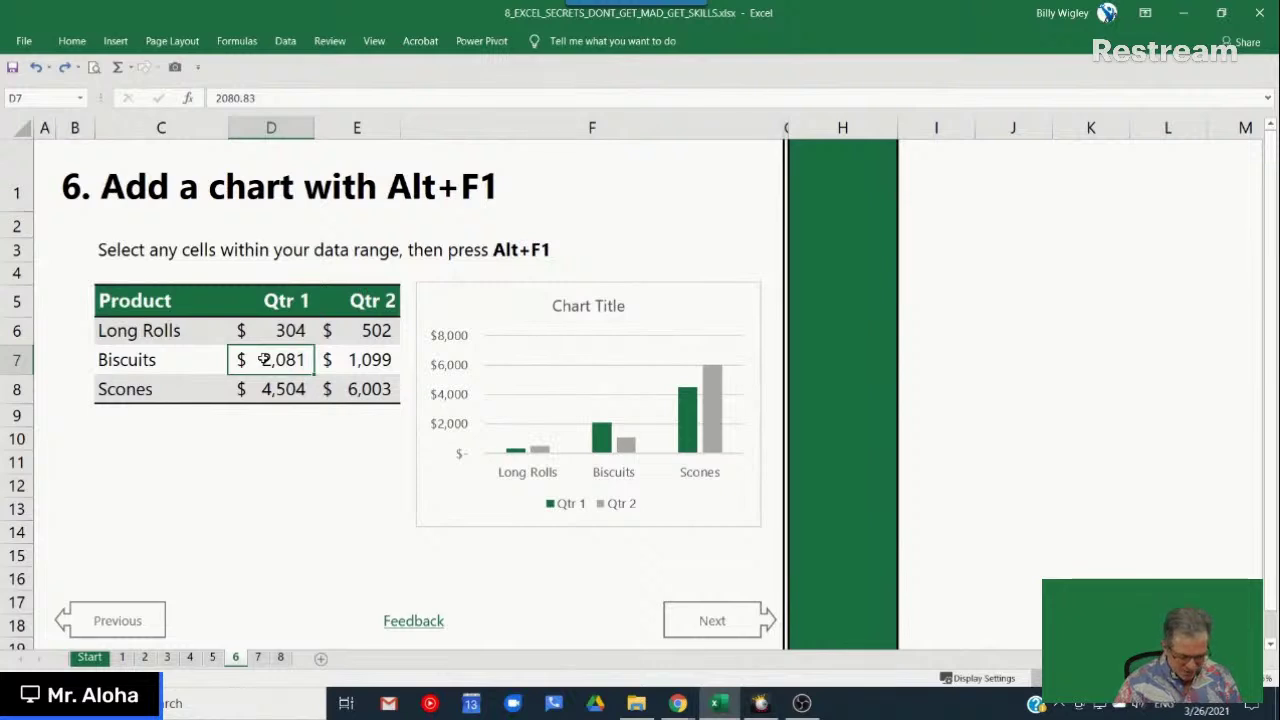
Step: Try out an embedded default column chart of the sales data with its colour palette previews, and delete the chart
{"action": "key", "text": "alt+F1"}
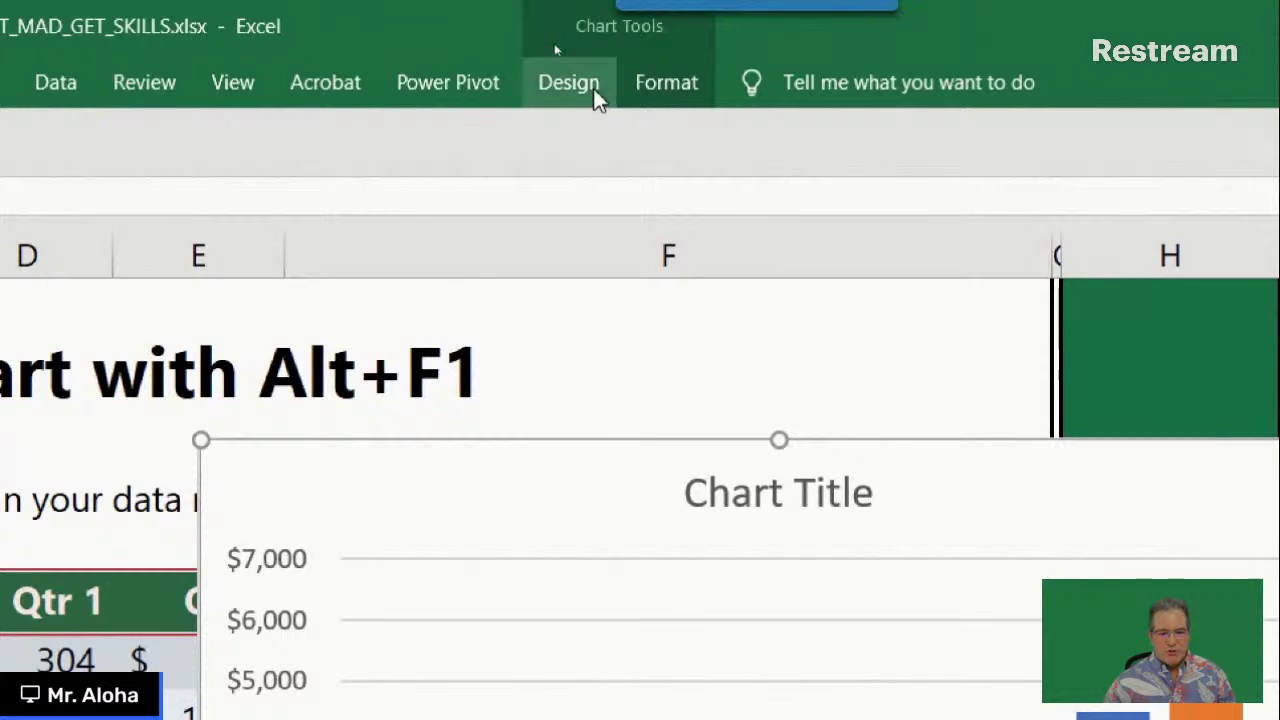
{"action": "left_click", "coordinate": [590, 86]}
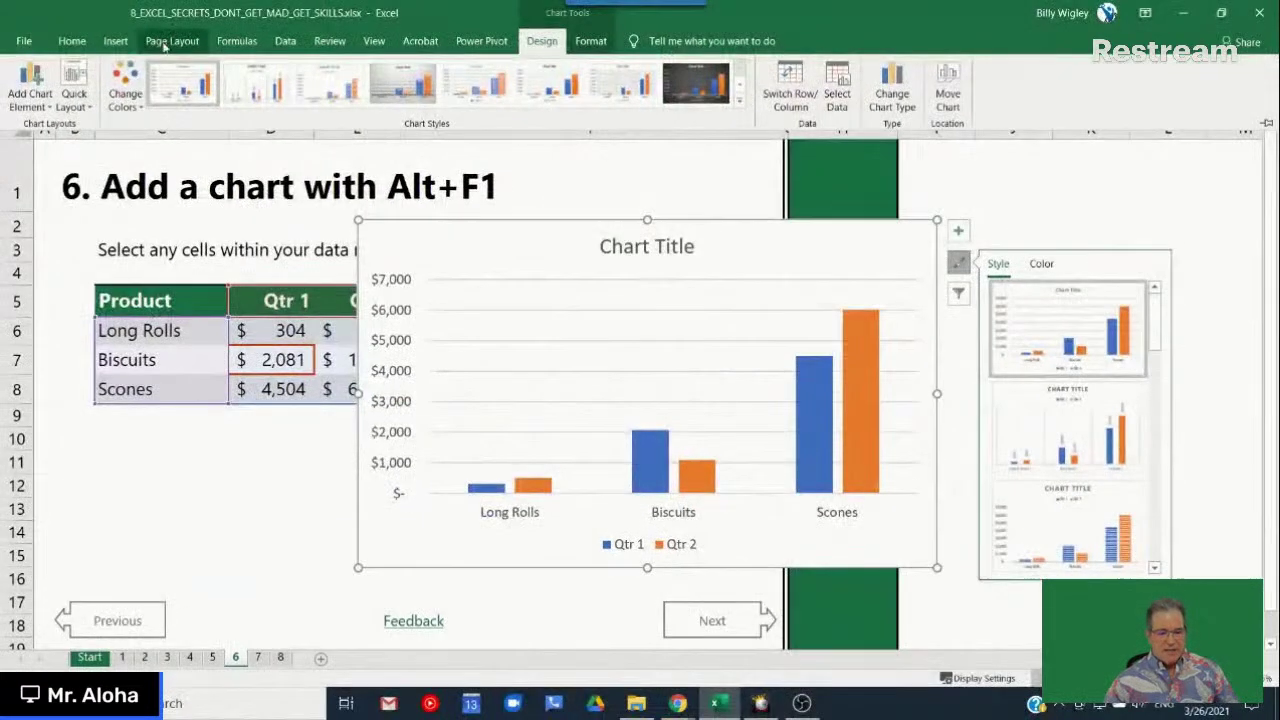
{"action": "left_click", "coordinate": [128, 95]}
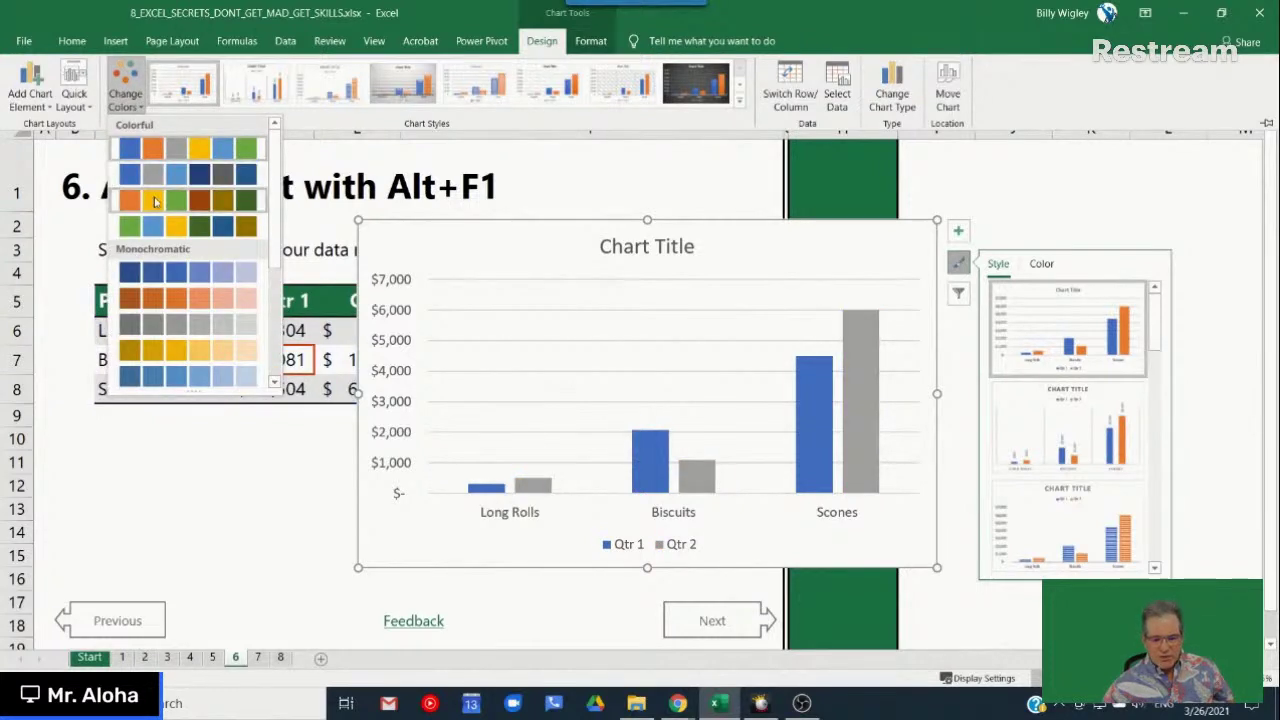
{"action": "left_click", "coordinate": [270, 520]}
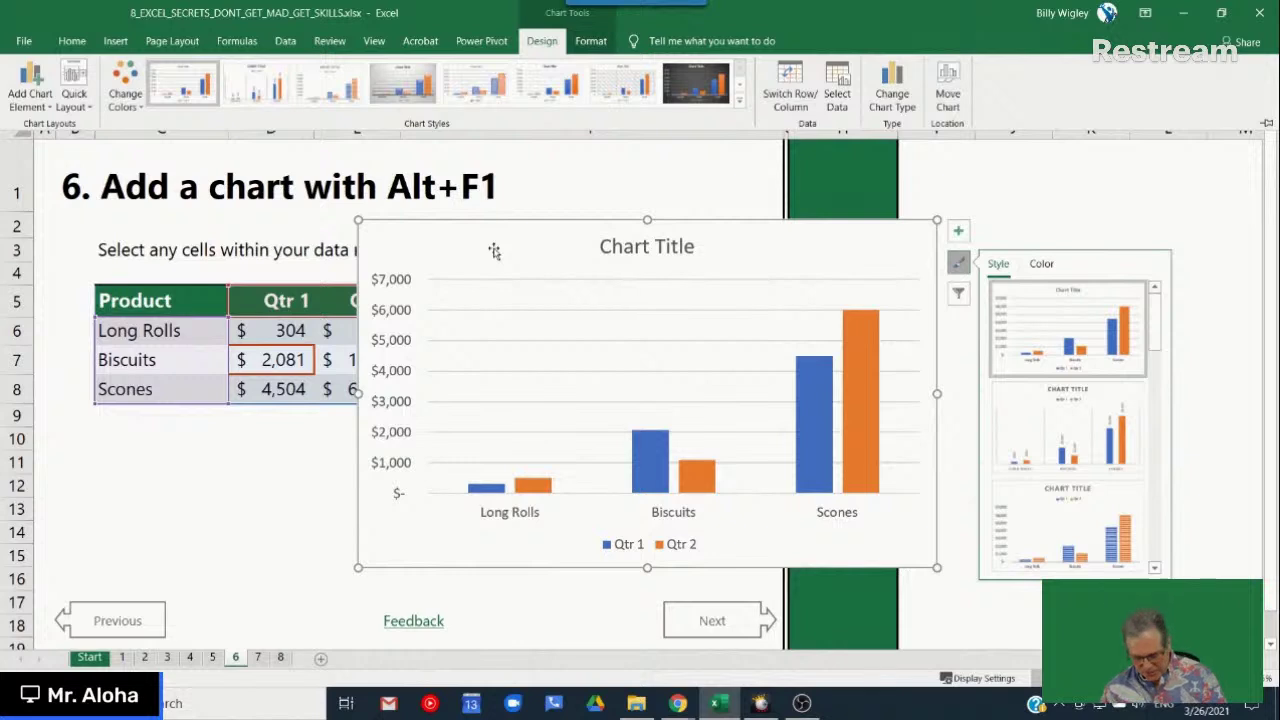
{"action": "key", "text": "Delete"}
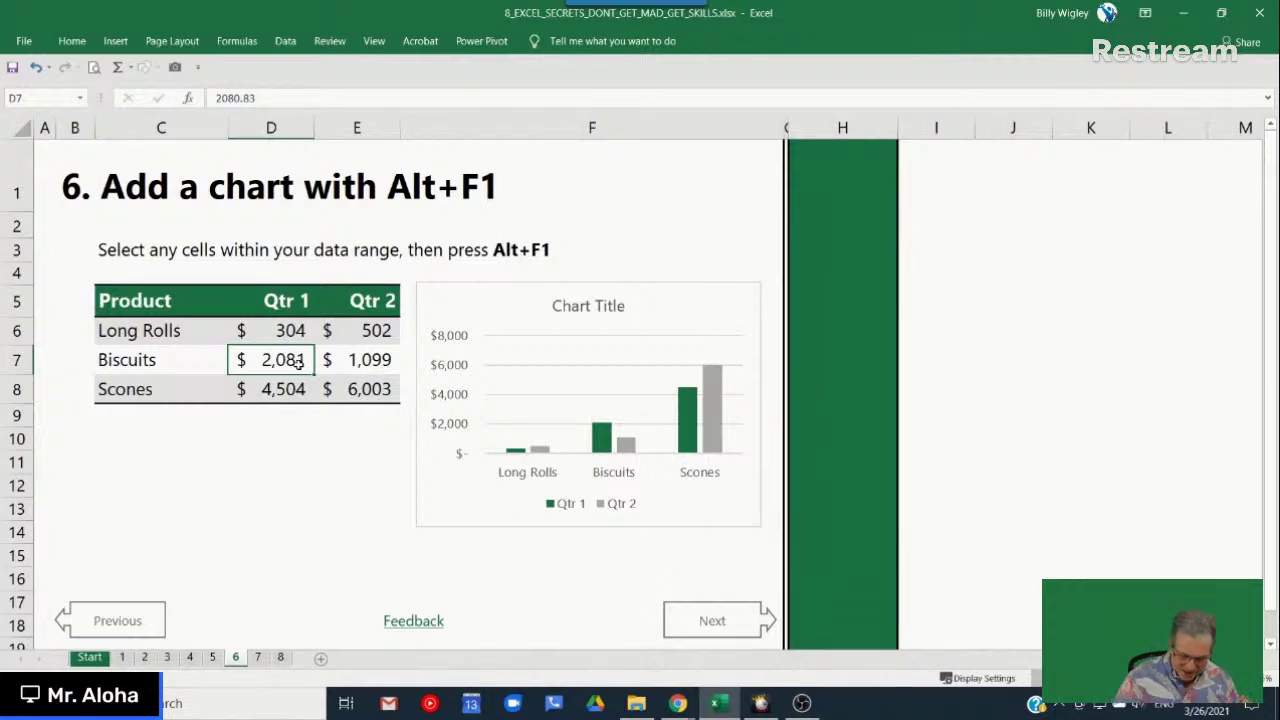
Step: Chart the product sales data on a separate chart sheet, and insert an embedded default column chart on the lesson 6 sheet
{"action": "key", "text": "F11"}
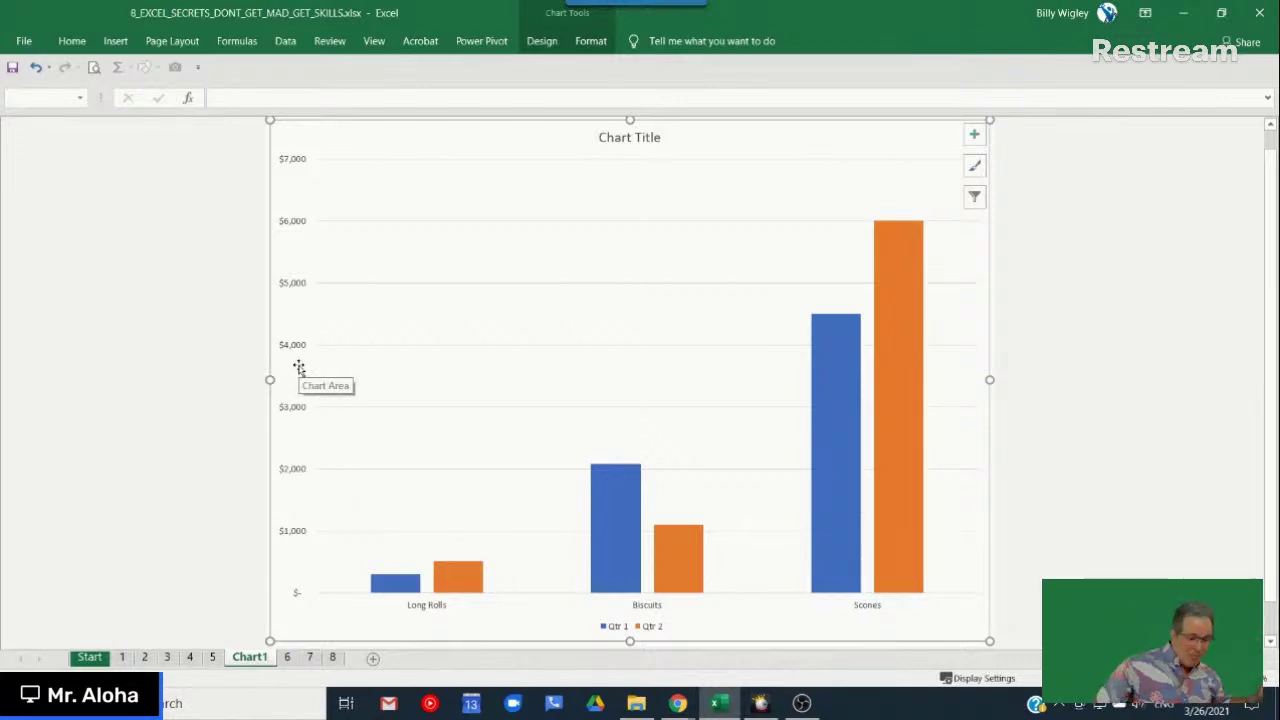
{"action": "left_click", "coordinate": [212, 658]}
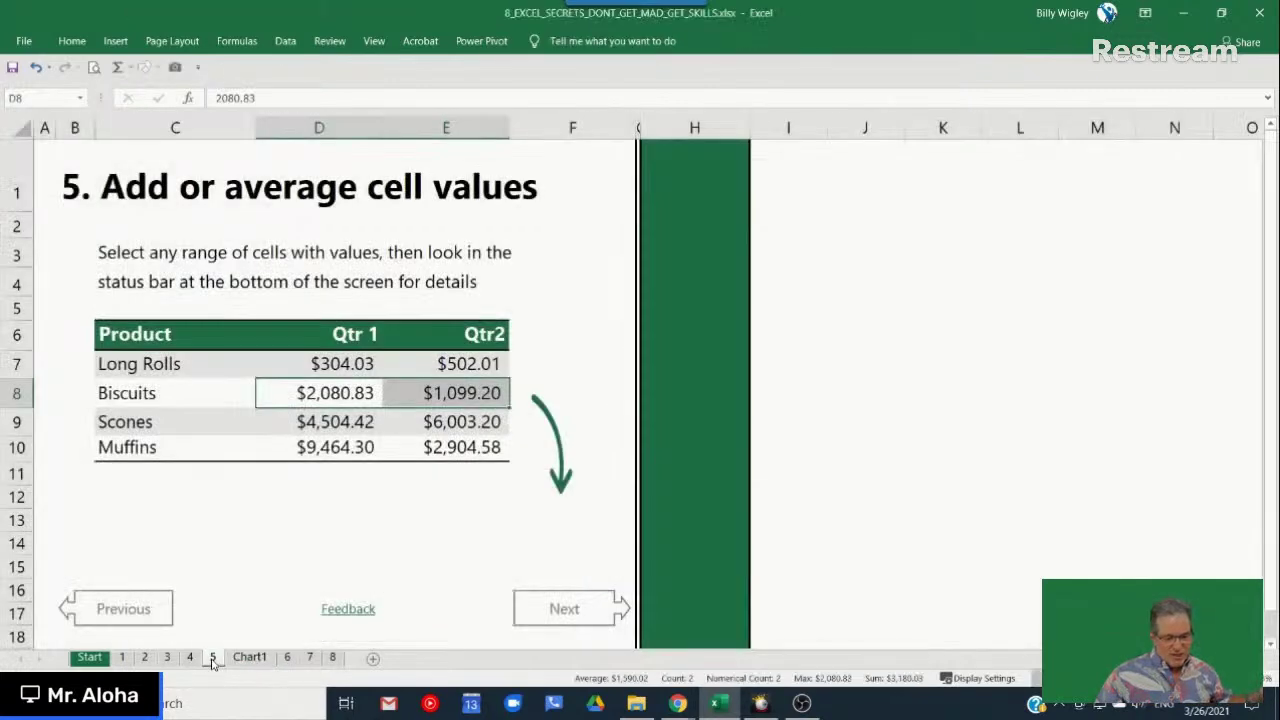
{"action": "left_click", "coordinate": [287, 658]}
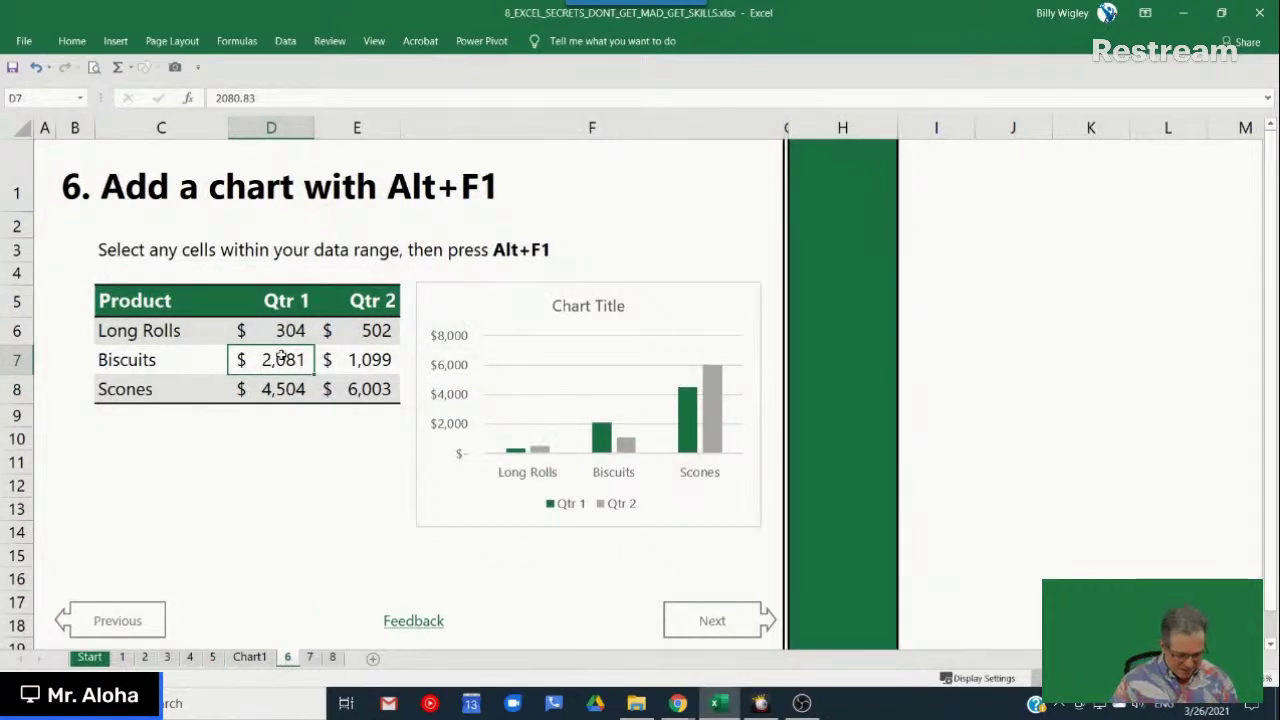
{"action": "key", "text": "alt+F1"}
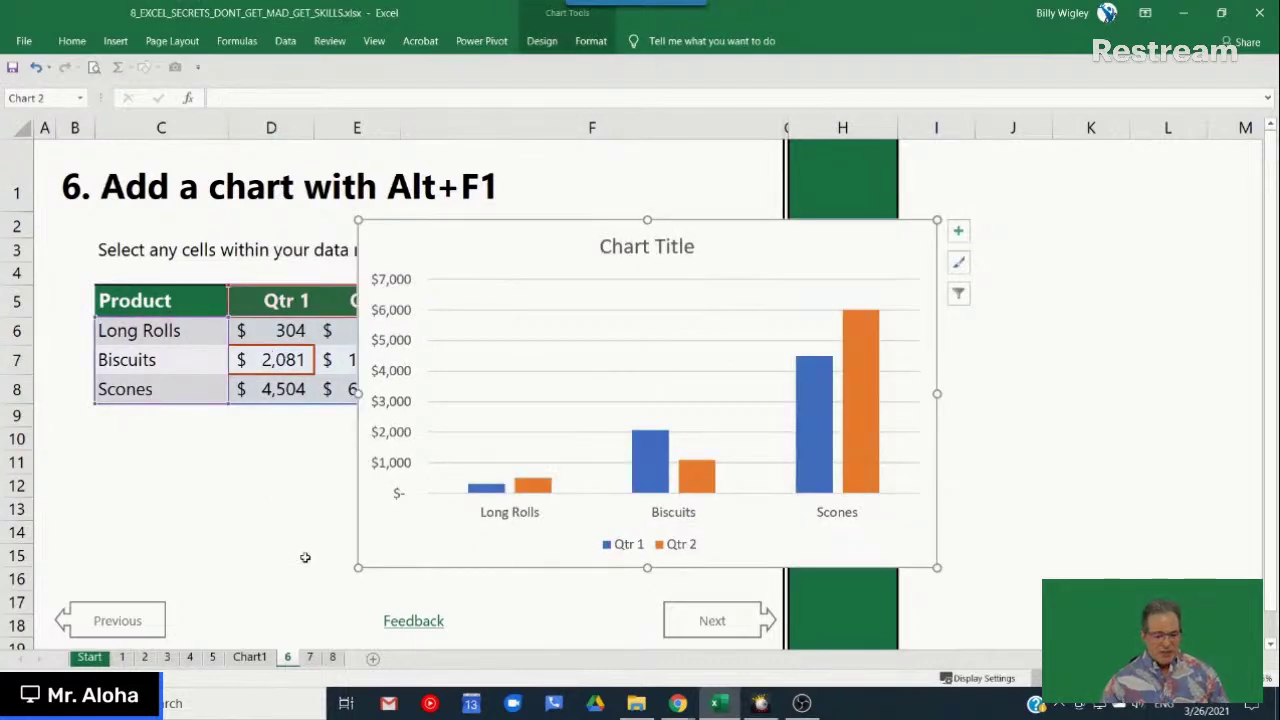
Step: Go to lesson 7, "Adjust columns to fit data", and AutoFit Total column F to its values
{"action": "left_click", "coordinate": [310, 657]}
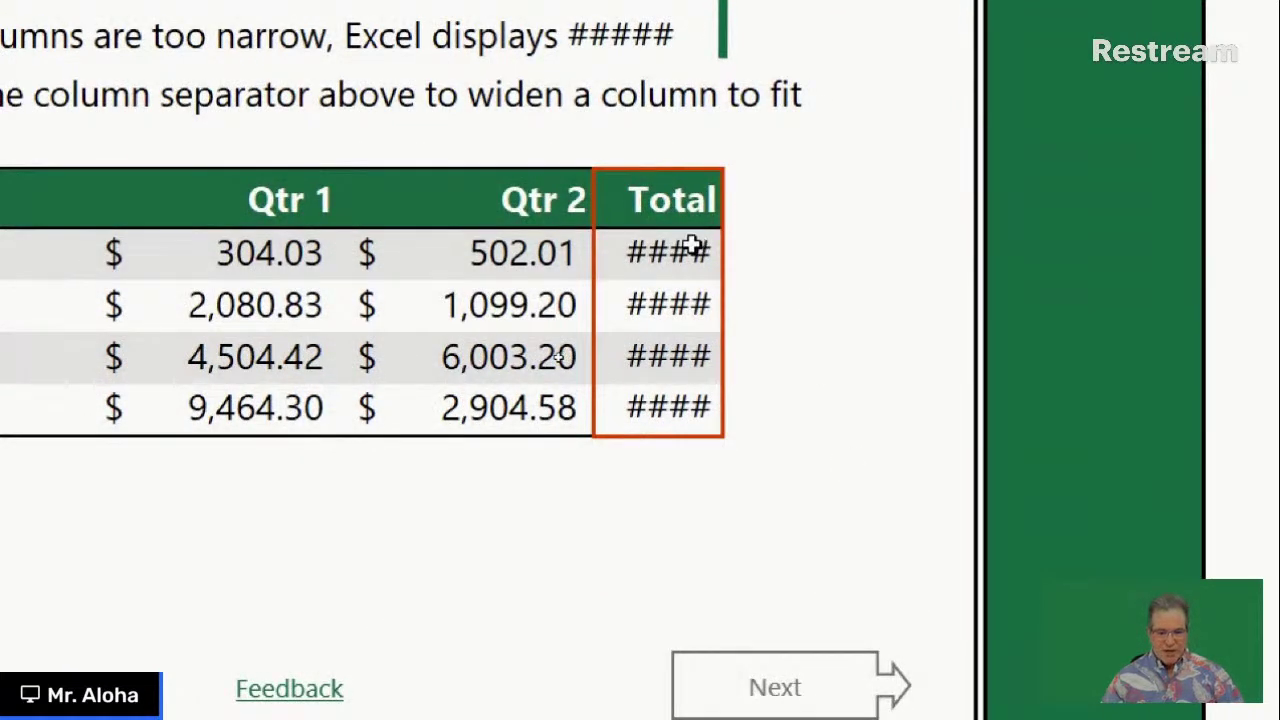
{"action": "mouse_move", "coordinate": [692, 245]}
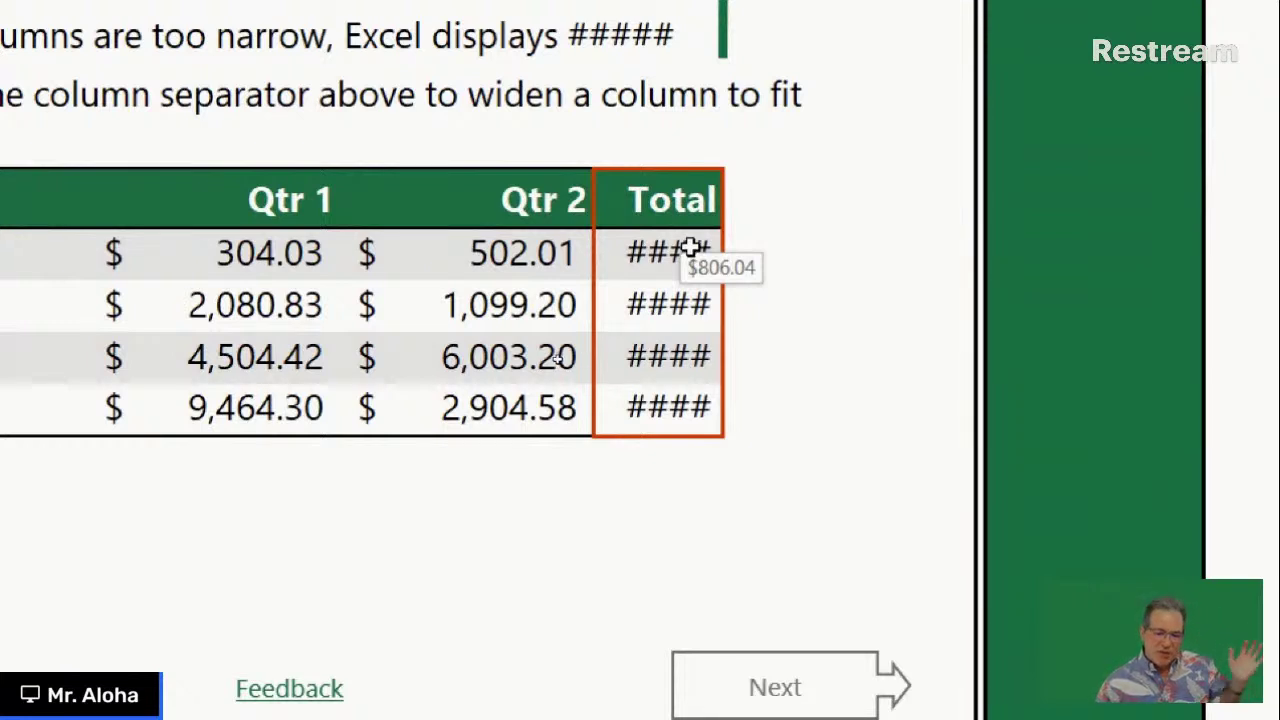
{"action": "mouse_move", "coordinate": [655, 298]}
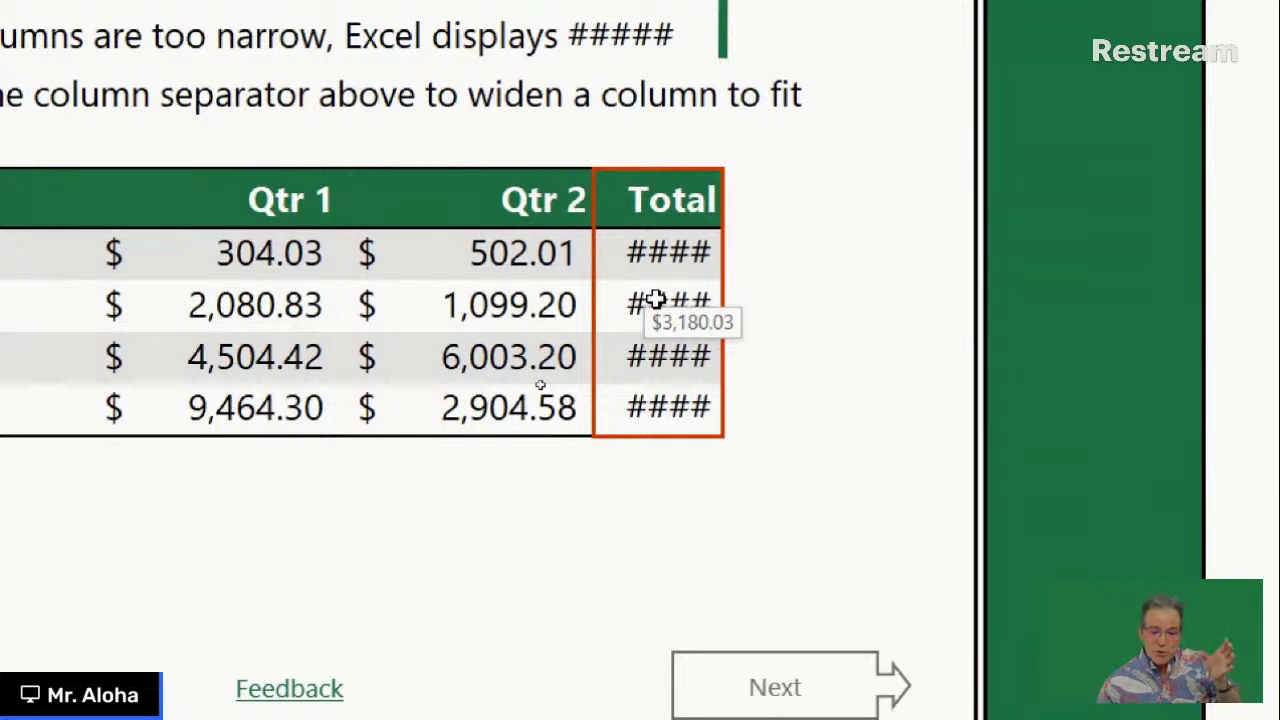
{"action": "mouse_move", "coordinate": [640, 353]}
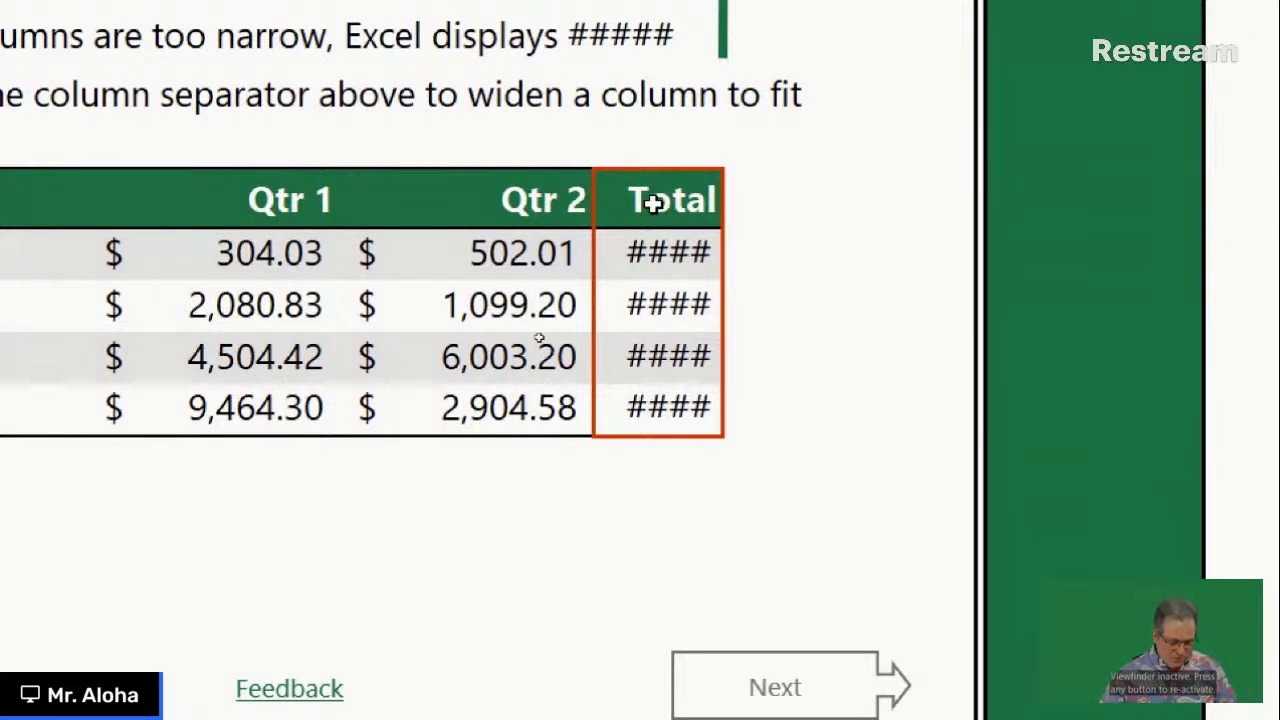
{"action": "key", "text": "ctrl+2"}
{"action": "mouse_move", "coordinate": [600, 224]}
{"action": "left_mouse_down"}
{"action": "mouse_move", "coordinate": [666, 379]}
{"action": "mouse_move", "coordinate": [748, 436]}
{"action": "left_mouse_up"}
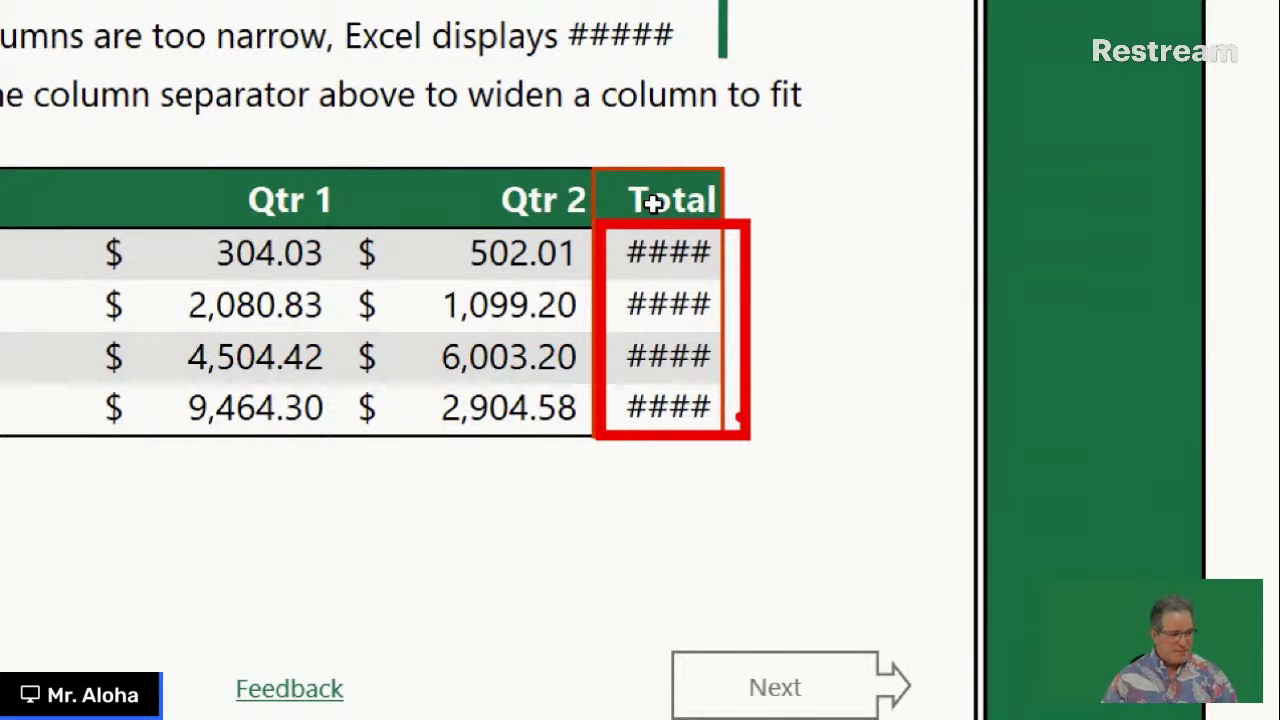
{"action": "key", "text": "Escape"}
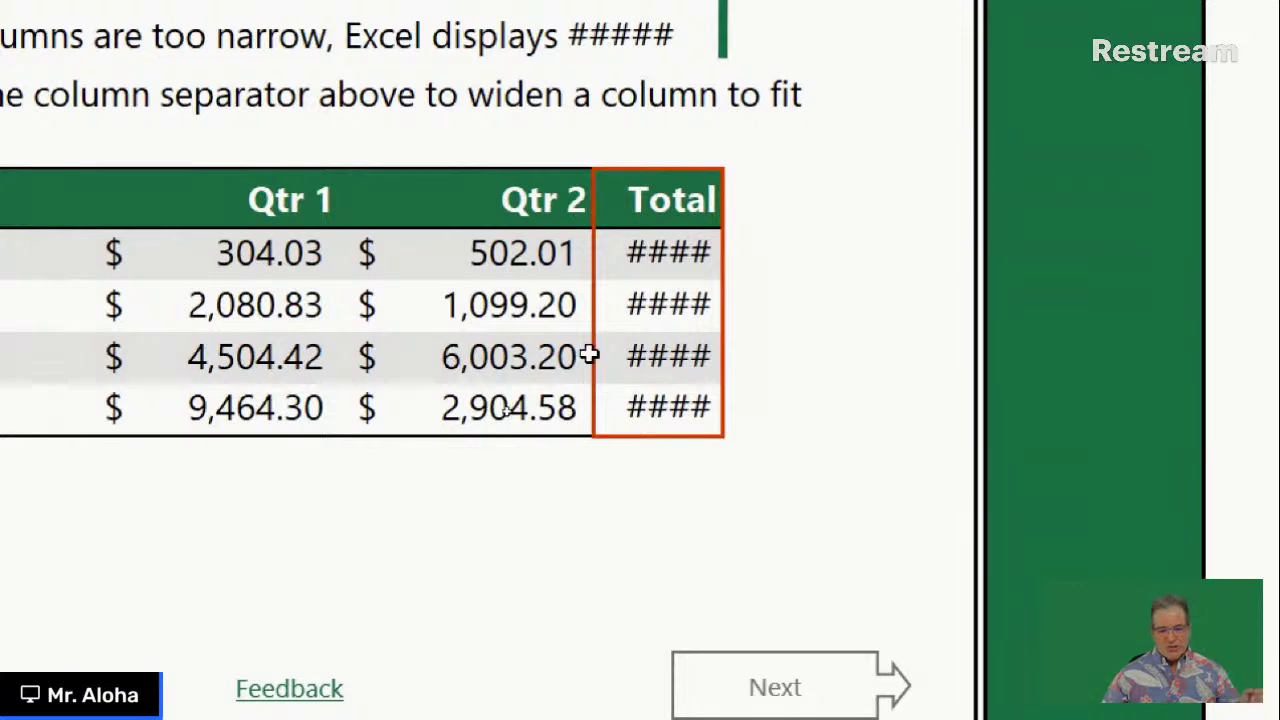
{"action": "key", "text": "ctrl+4"}
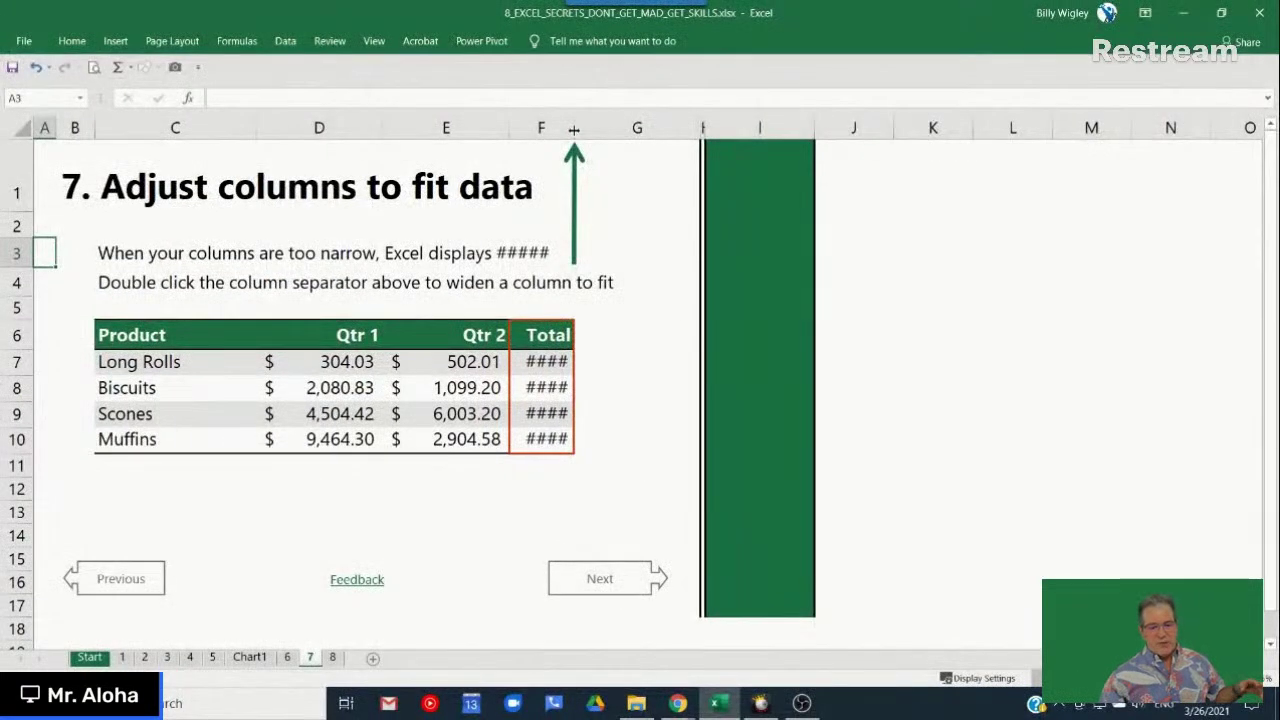
{"action": "double_click", "coordinate": [574, 129]}
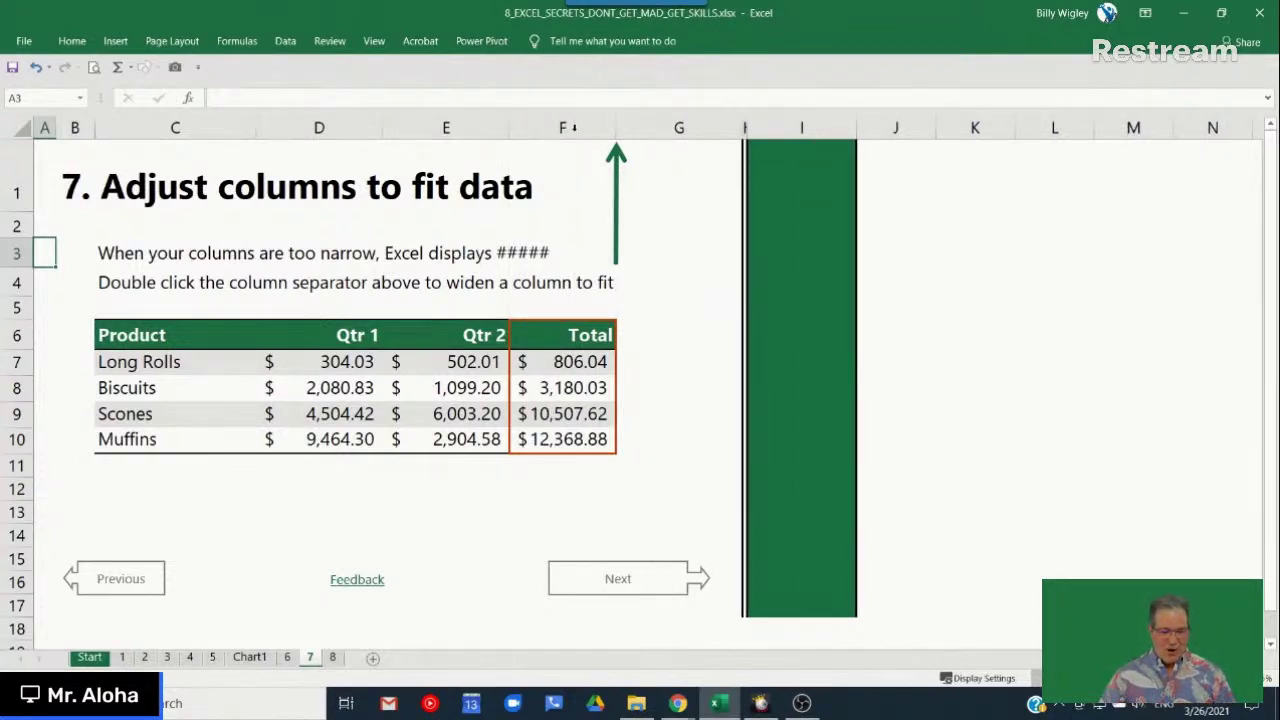
Step: Narrow columns D, E and F, and AutoFit all three together to their contents
{"action": "left_click_drag", "start_coordinate": [382, 132], "coordinate": [358, 132]}
{"action": "left_click_drag", "start_coordinate": [484, 133], "coordinate": [446, 133]}
{"action": "left_click_drag", "start_coordinate": [552, 131], "coordinate": [514, 130]}
{"action": "left_click_drag", "start_coordinate": [357, 132], "coordinate": [452, 140]}
{"action": "double_click", "coordinate": [410, 128]}
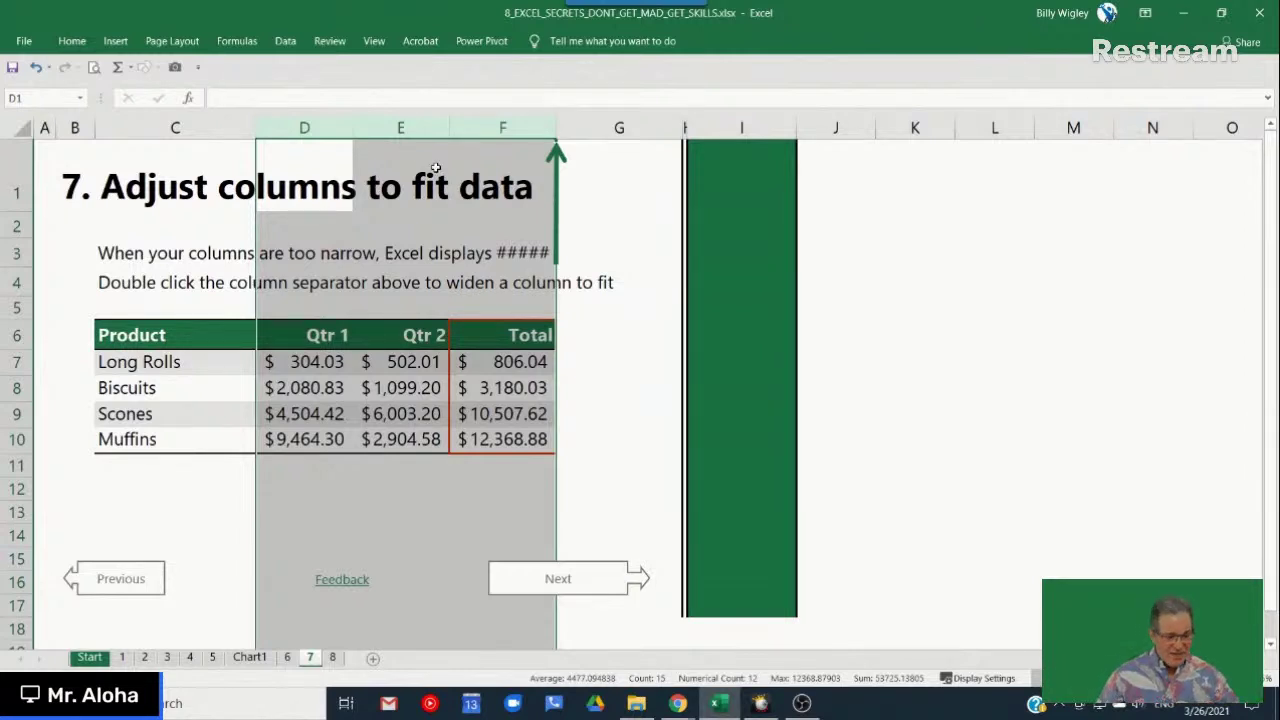
Step: Go to lesson 8, "Add a line break"
{"action": "left_click", "coordinate": [622, 581]}
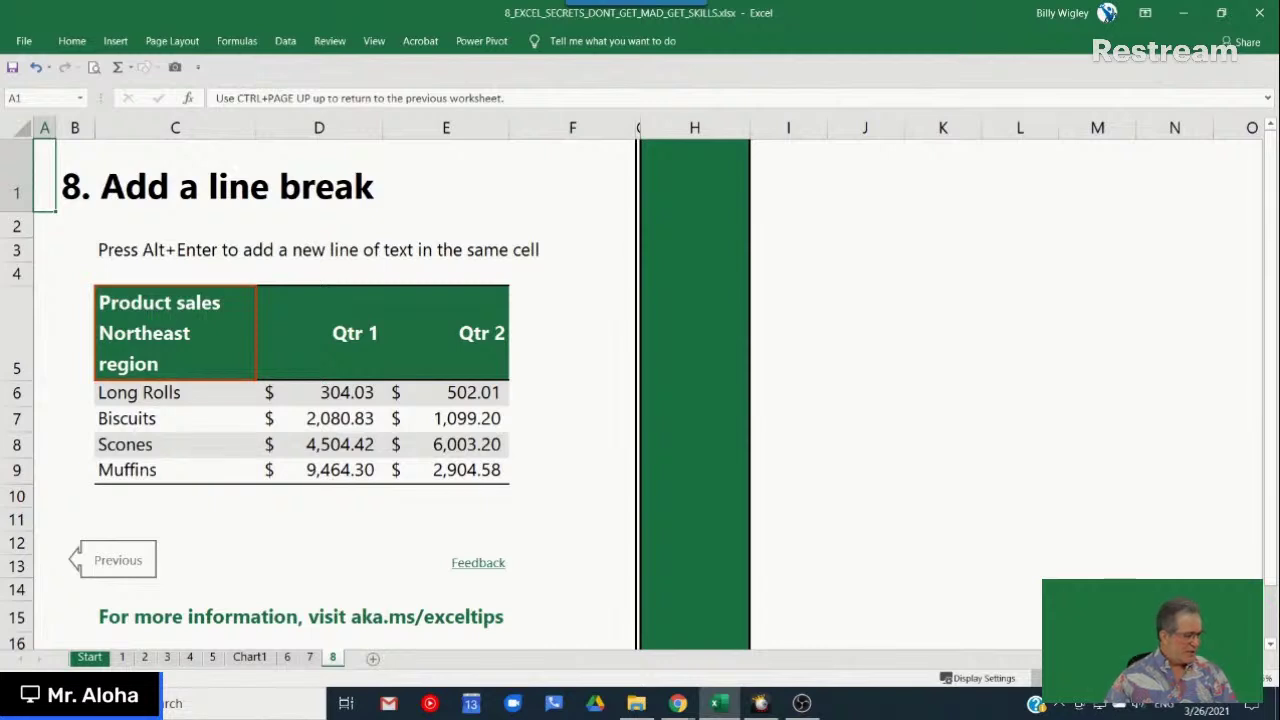
{"action": "key", "text": "alt+Tab"}
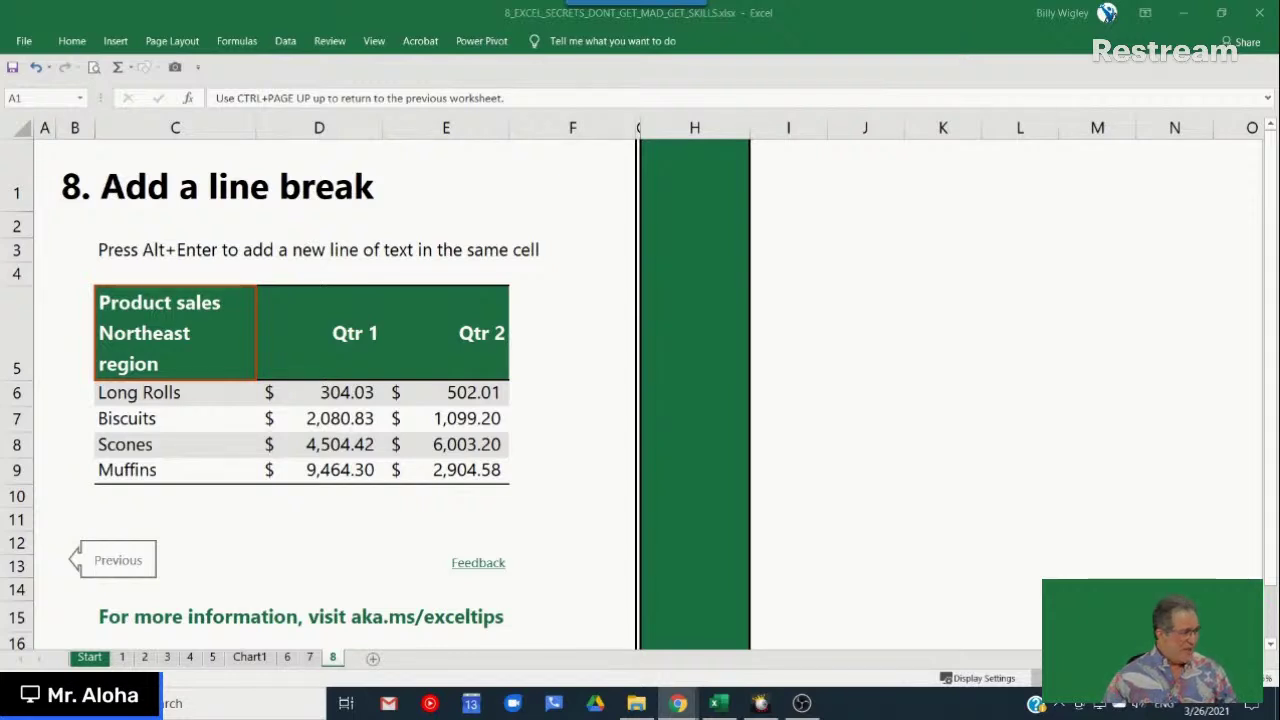
{"action": "key", "text": "alt+Tab"}
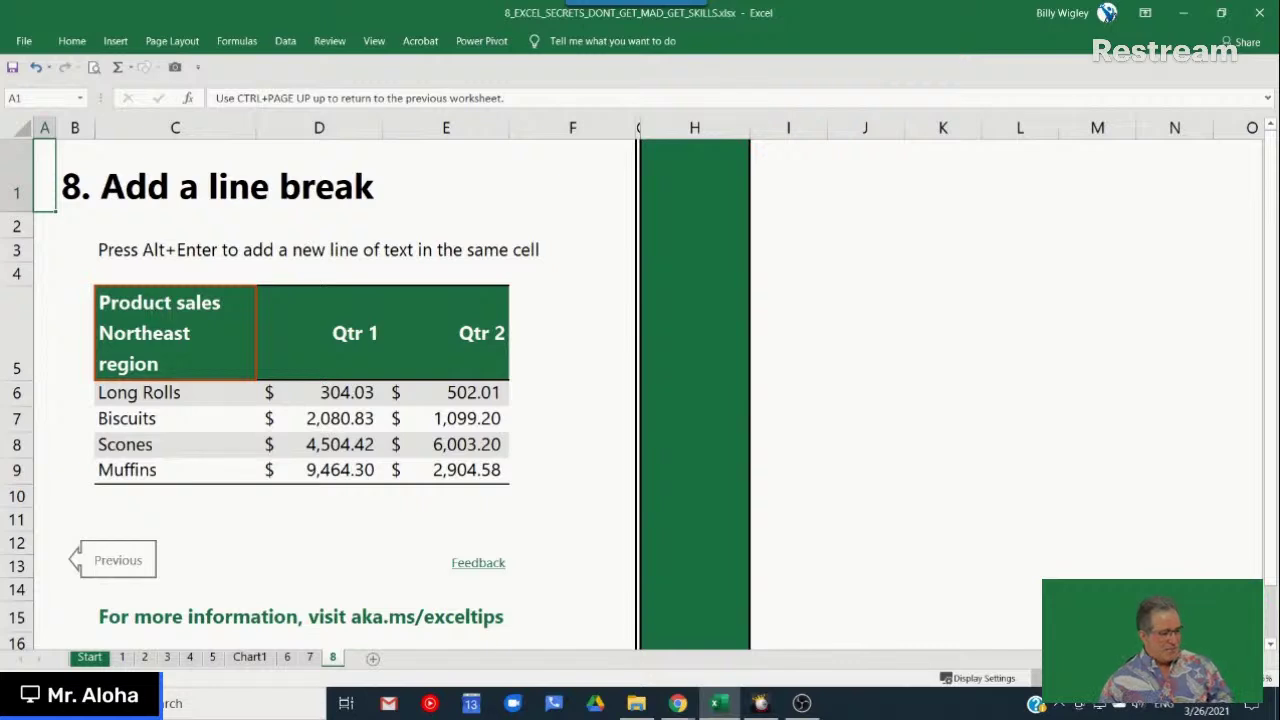
{"action": "key", "text": "alt+Tab"}
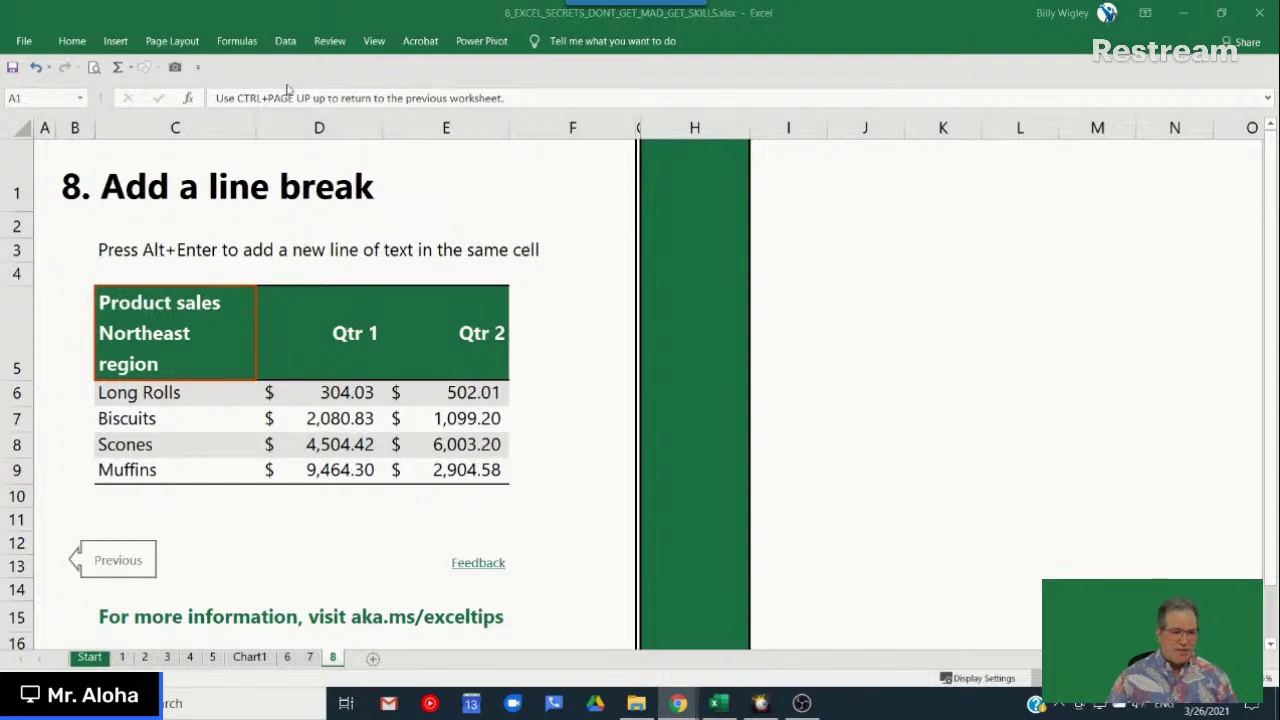
Step: Expand the formula bar and delete the line break between "Product sales" and "Northeast region" in header cell C5
{"action": "left_click", "coordinate": [208, 316]}
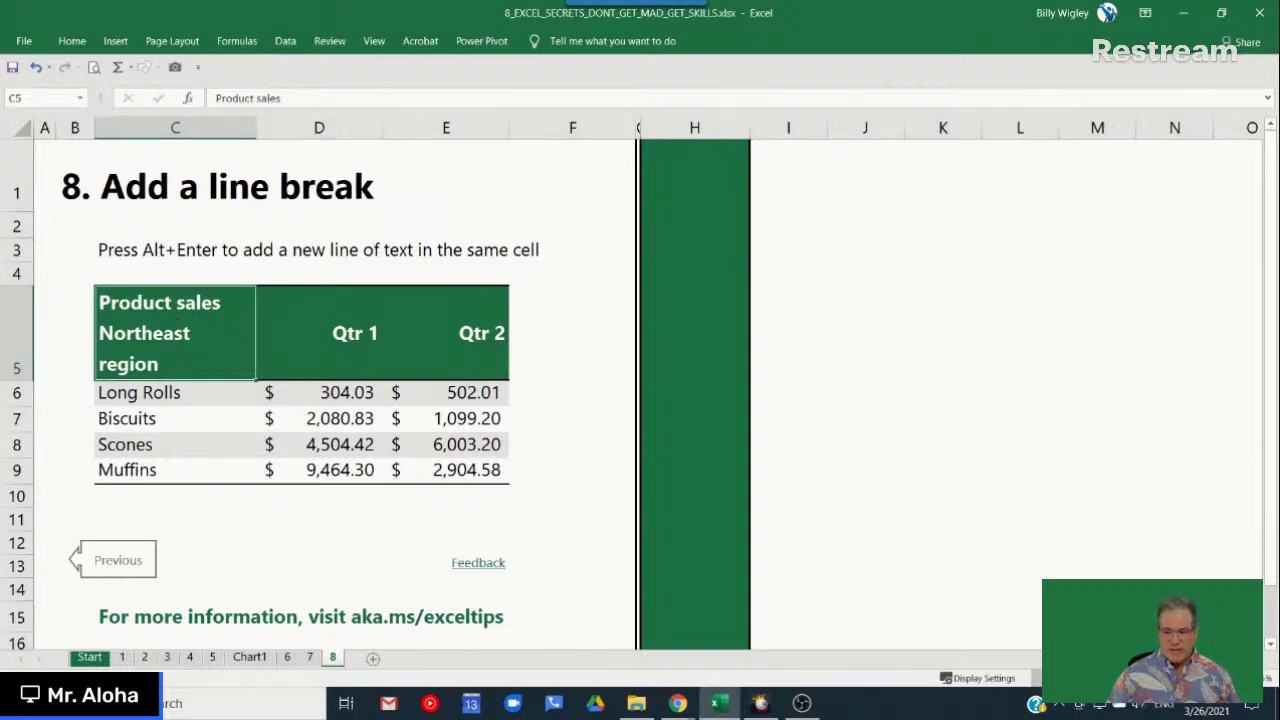
{"action": "left_click", "coordinate": [1267, 99]}
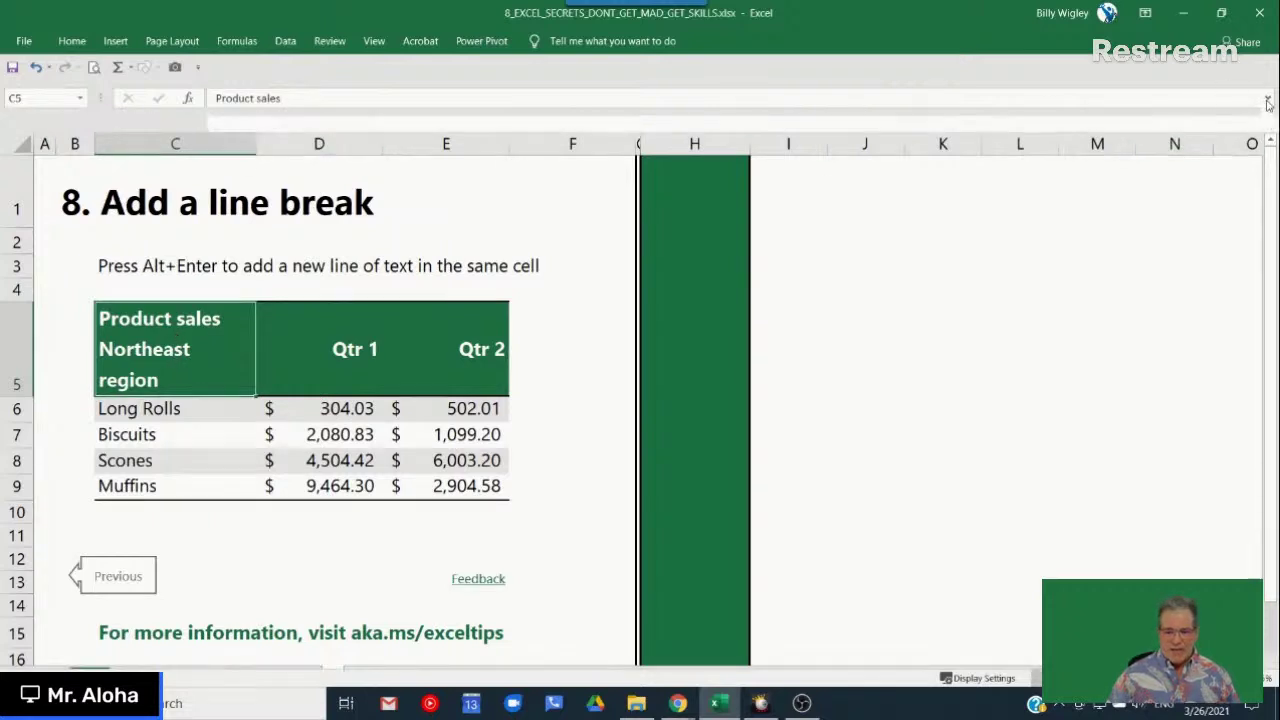
{"action": "left_click", "coordinate": [298, 100]}
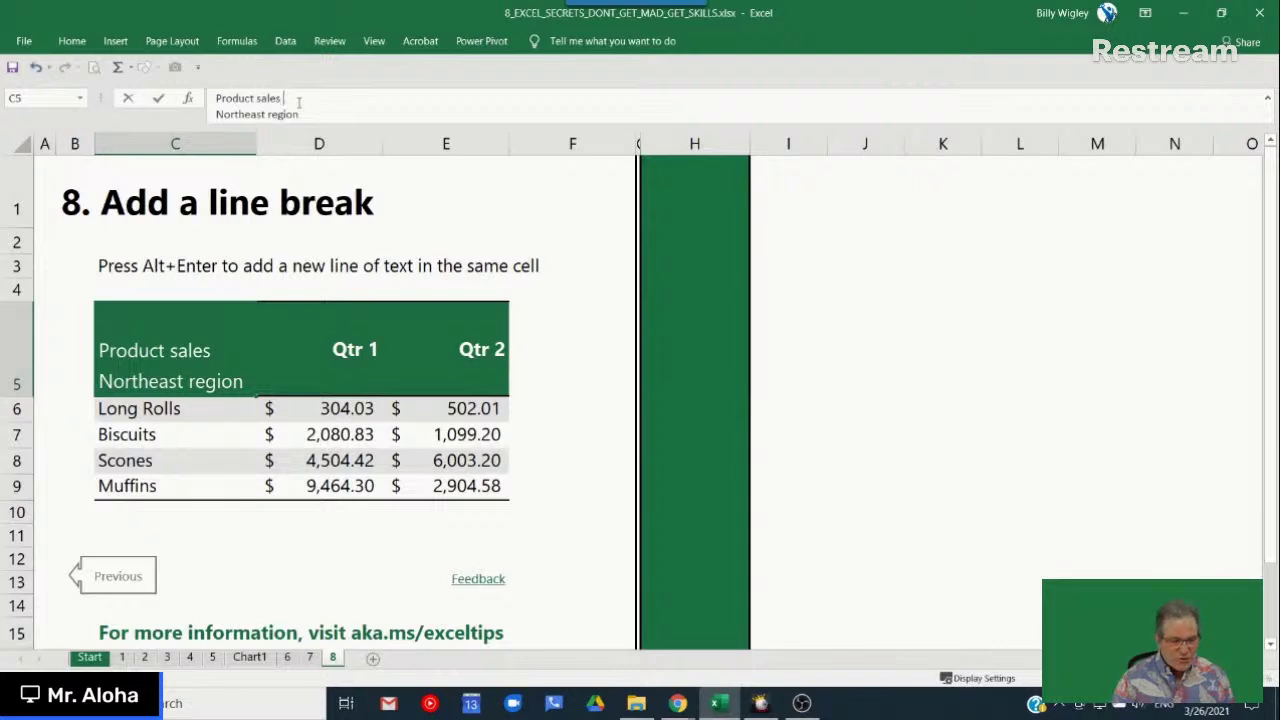
{"action": "key", "text": "Delete"}
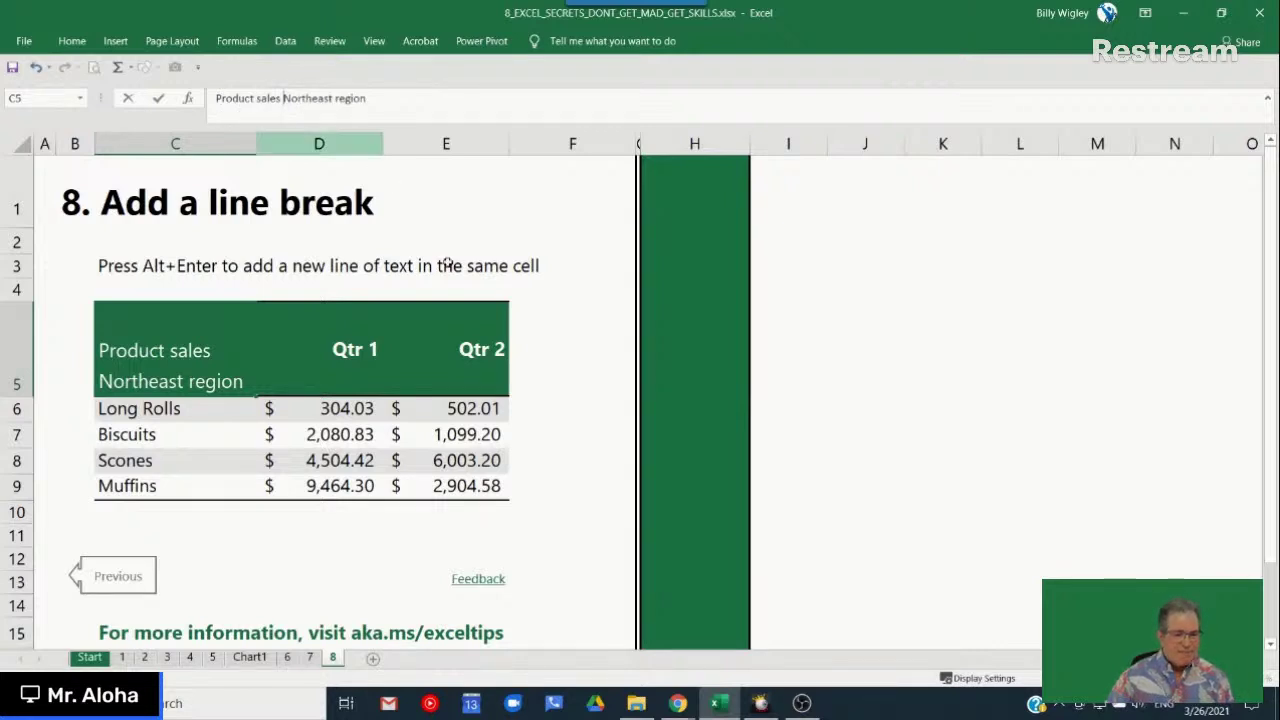
{"action": "left_click", "coordinate": [386, 94]}
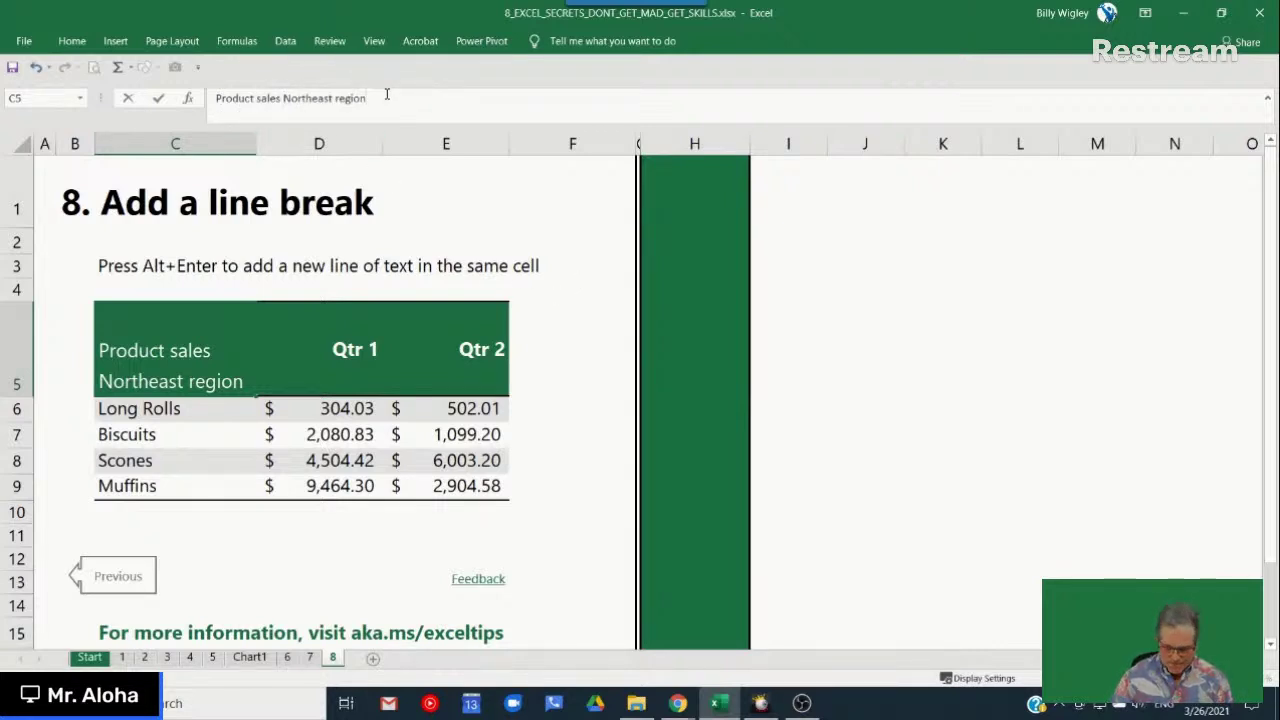
{"action": "left_click", "coordinate": [601, 399]}
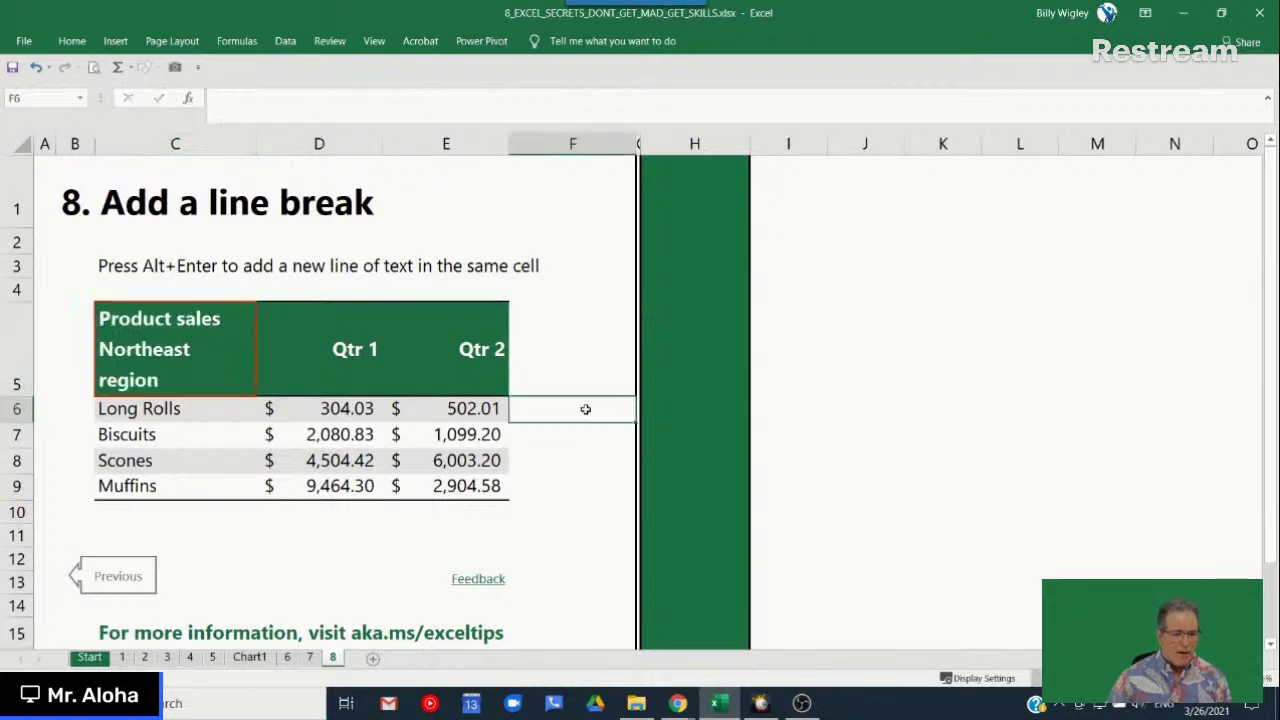
Step: Turn off text wrapping for header cell C5 so its text sits on one line
{"action": "left_click", "coordinate": [239, 371]}
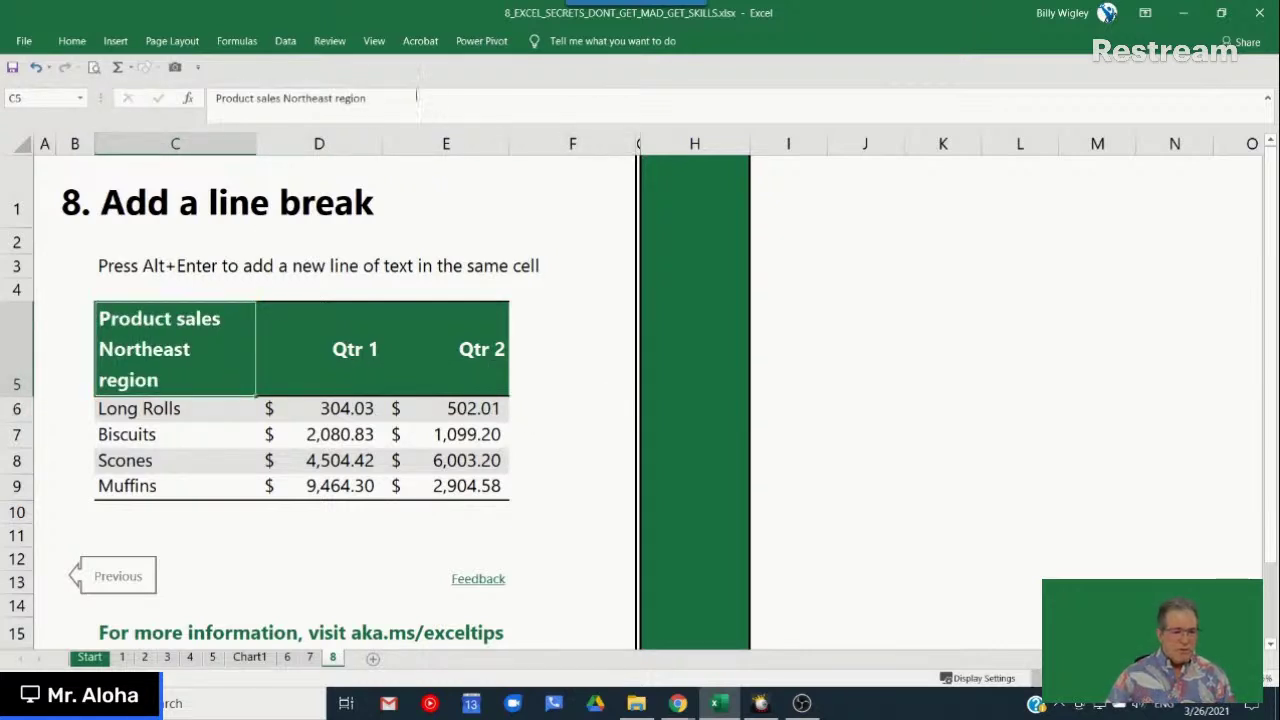
{"action": "left_click", "coordinate": [617, 349]}
{"action": "left_click", "coordinate": [198, 376]}
{"action": "left_click", "coordinate": [72, 40]}
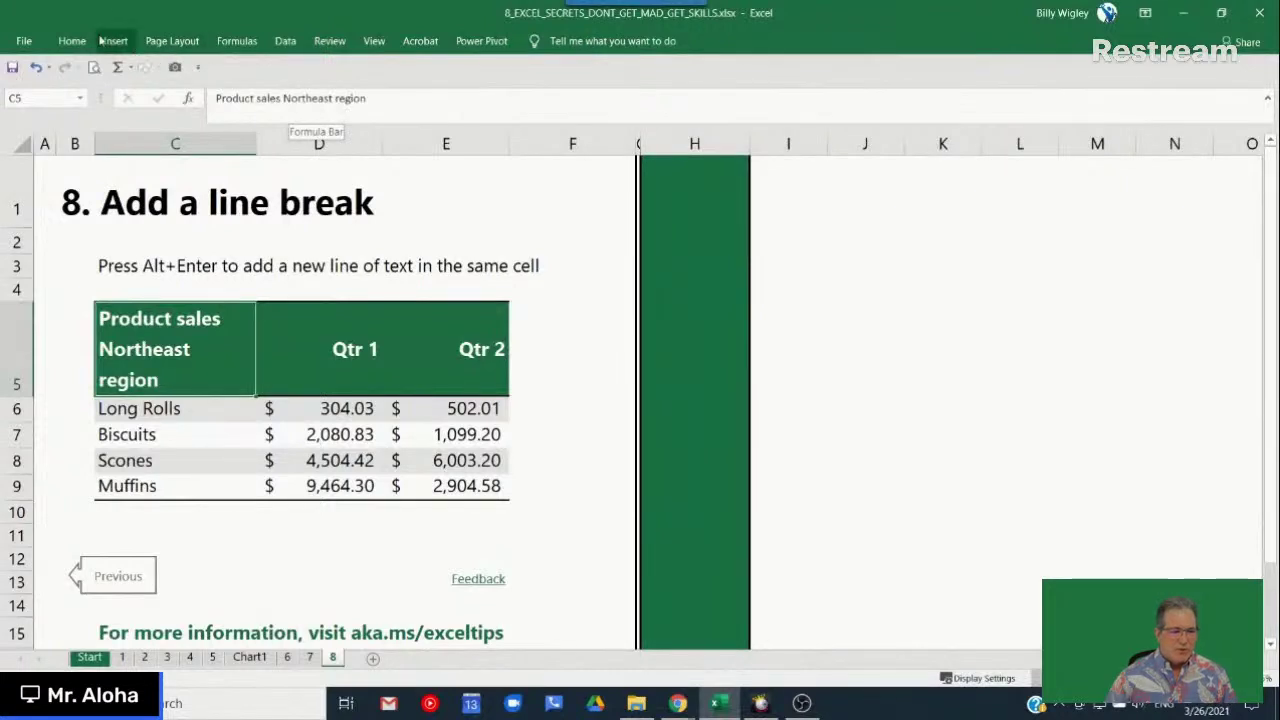
{"action": "left_click", "coordinate": [66, 43]}
{"action": "left_click", "coordinate": [458, 74]}
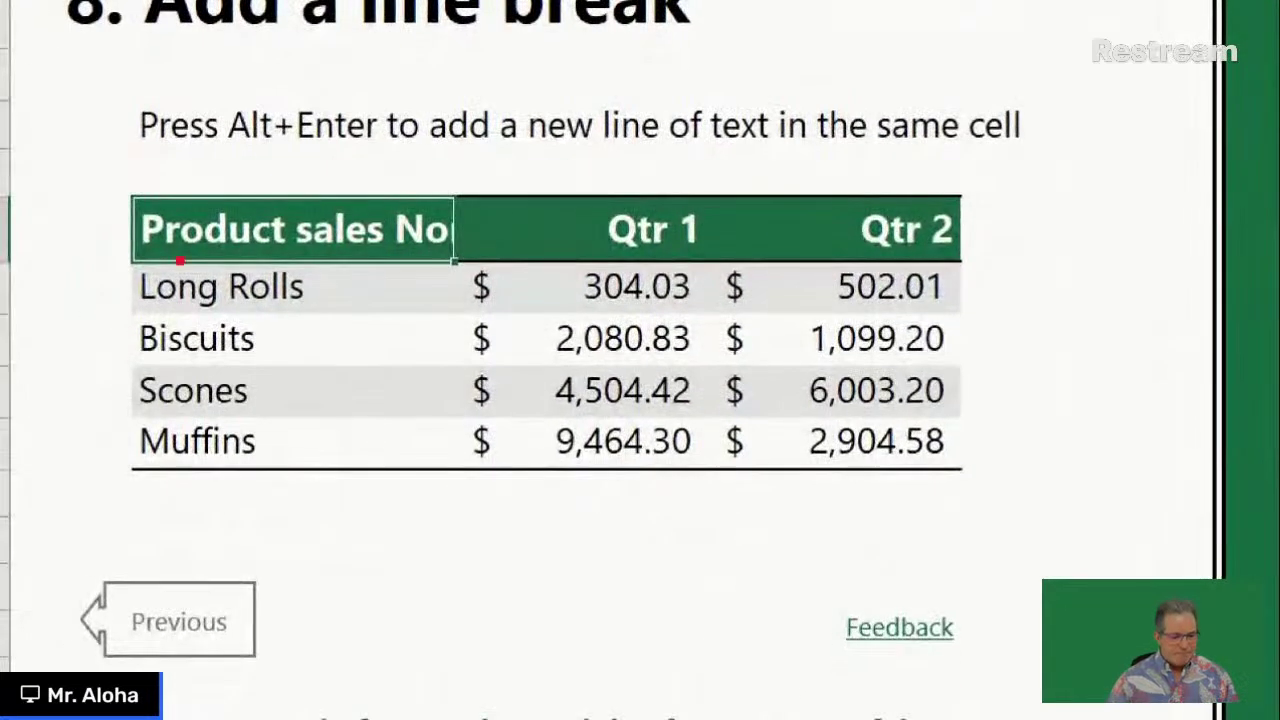
{"action": "mouse_move", "coordinate": [100, 168]}
{"action": "left_mouse_down"}
{"action": "mouse_move", "coordinate": [177, 263]}
{"action": "mouse_move", "coordinate": [462, 278]}
{"action": "left_mouse_up"}
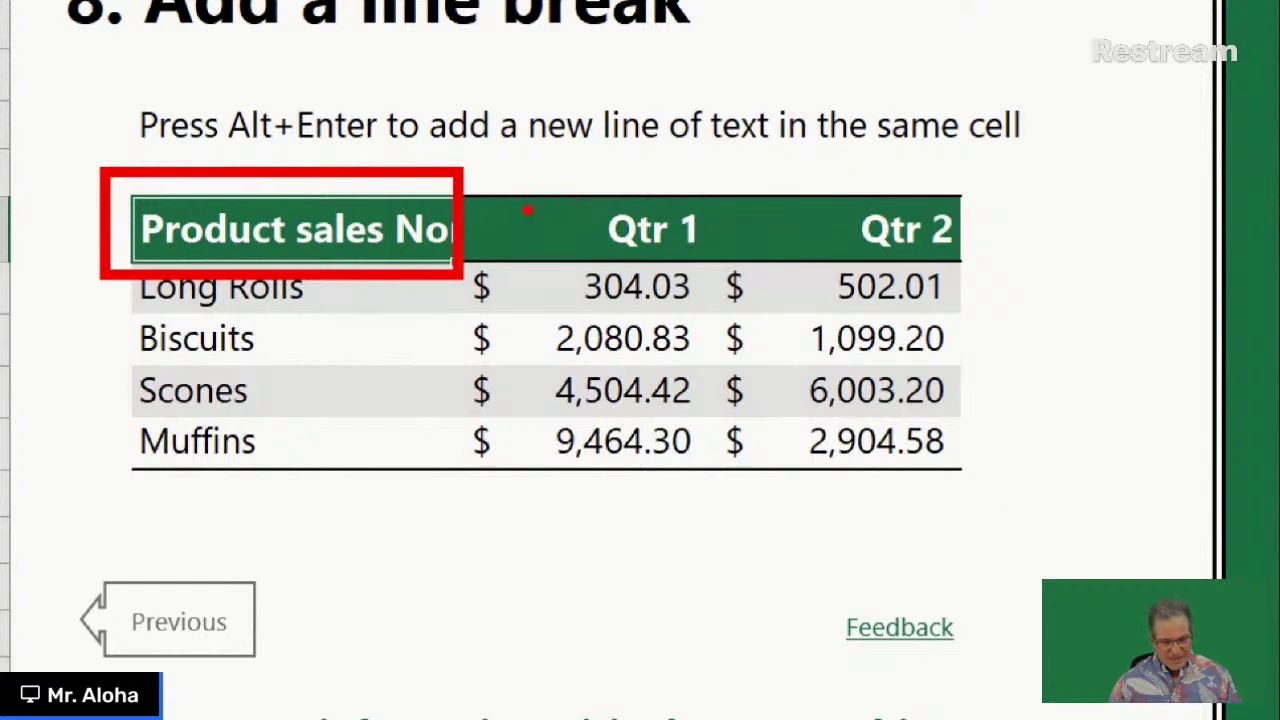
{"action": "mouse_move", "coordinate": [497, 183]}
{"action": "left_mouse_down"}
{"action": "mouse_move", "coordinate": [785, 222]}
{"action": "mouse_move", "coordinate": [770, 288]}
{"action": "left_mouse_up"}
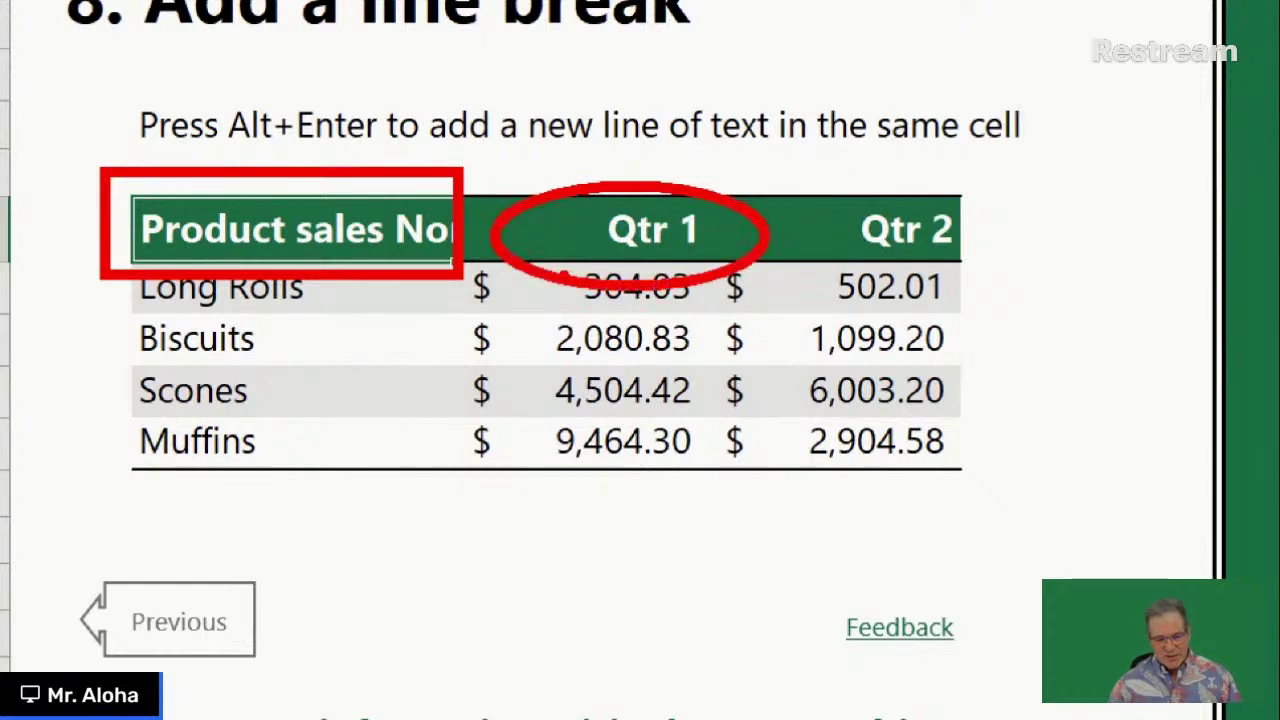
{"action": "mouse_move", "coordinate": [778, 108]}
{"action": "left_mouse_down"}
{"action": "mouse_move", "coordinate": [706, 196]}
{"action": "mouse_move", "coordinate": [748, 183]}
{"action": "left_mouse_up"}
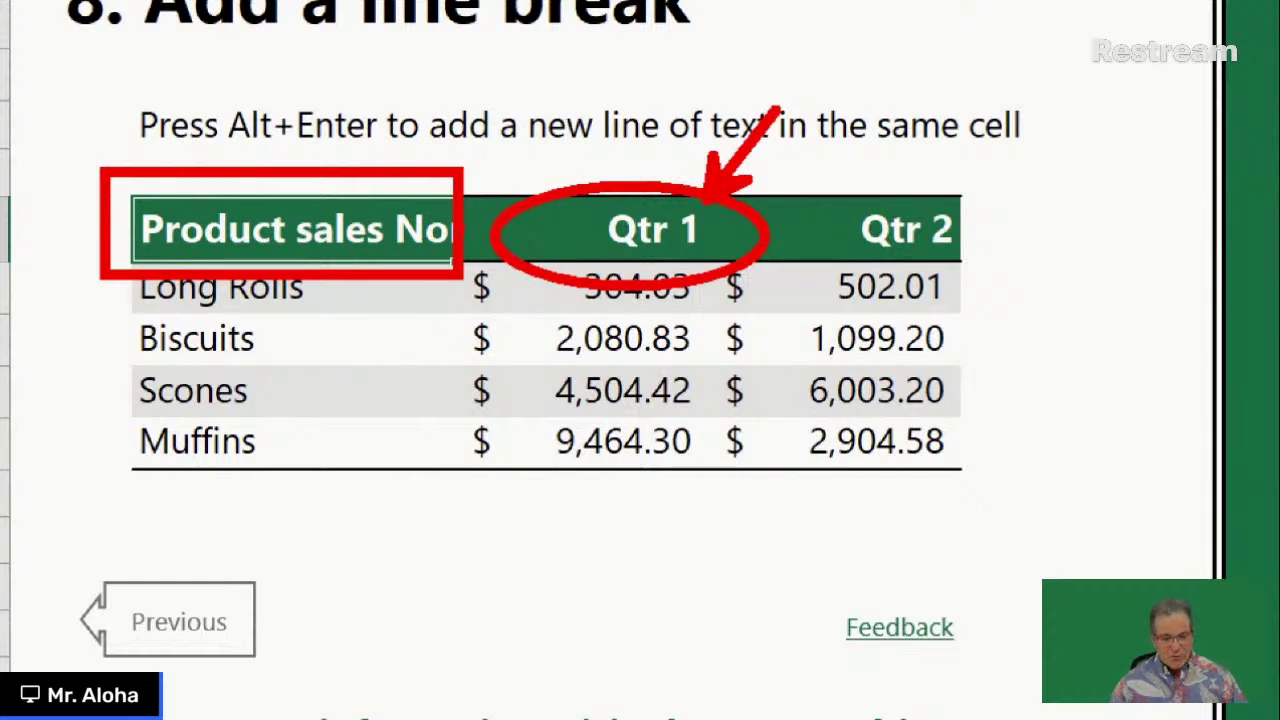
{"action": "left_click_drag", "start_coordinate": [454, 230], "coordinate": [667, 230]}
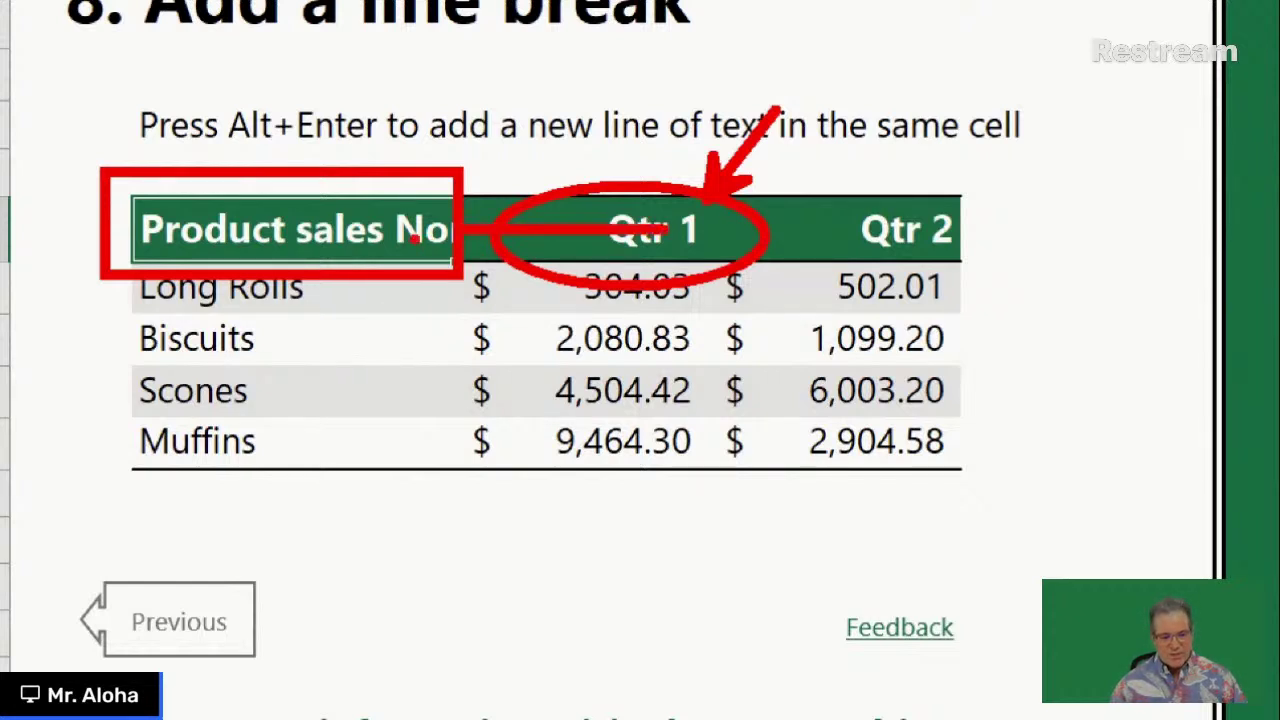
{"action": "mouse_move", "coordinate": [510, 181]}
{"action": "left_mouse_down"}
{"action": "mouse_move", "coordinate": [452, 193]}
{"action": "mouse_move", "coordinate": [706, 50]}
{"action": "left_mouse_up"}
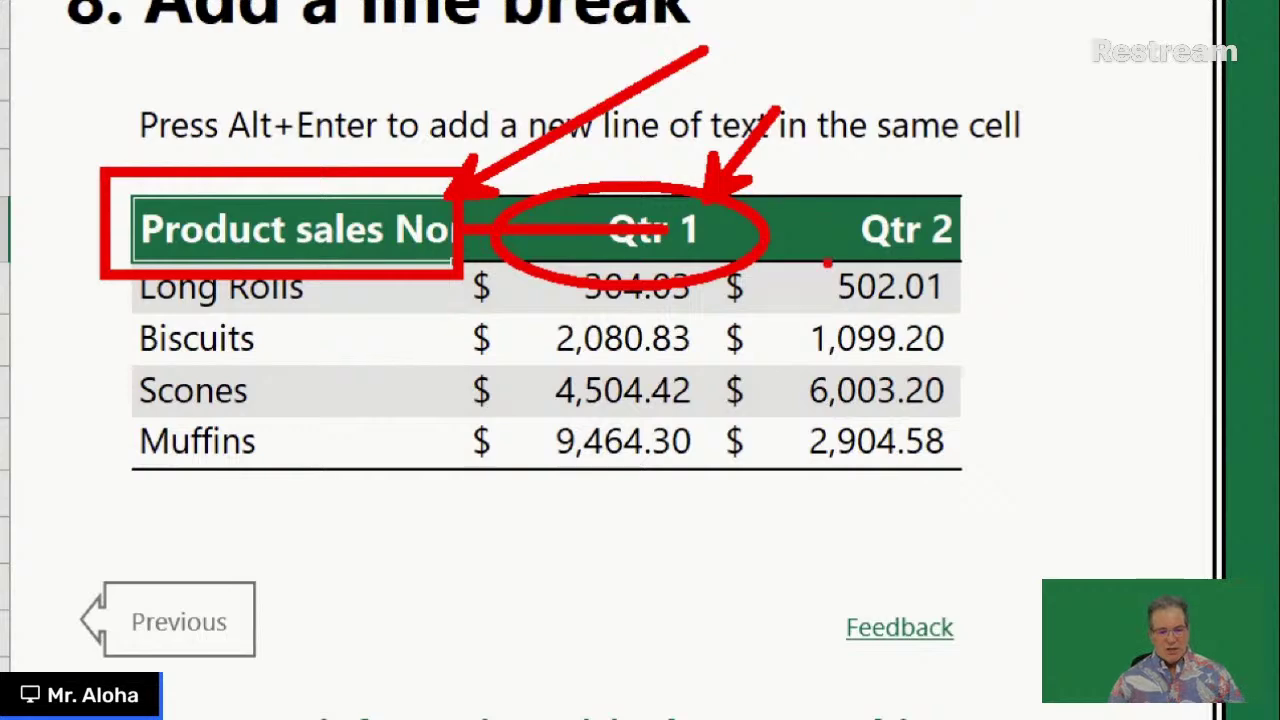
{"action": "key", "text": "Escape"}
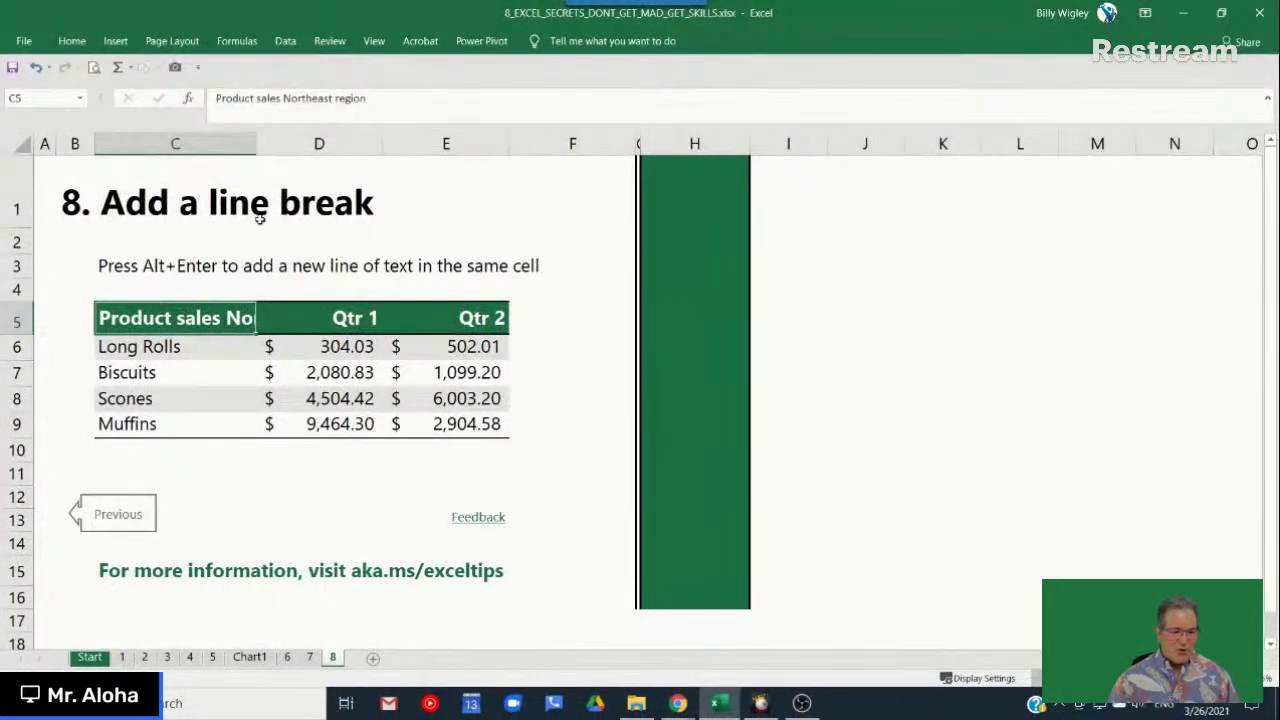
Step: Collapse the expanded formula bar back to a single line
{"action": "left_click", "coordinate": [1268, 99]}
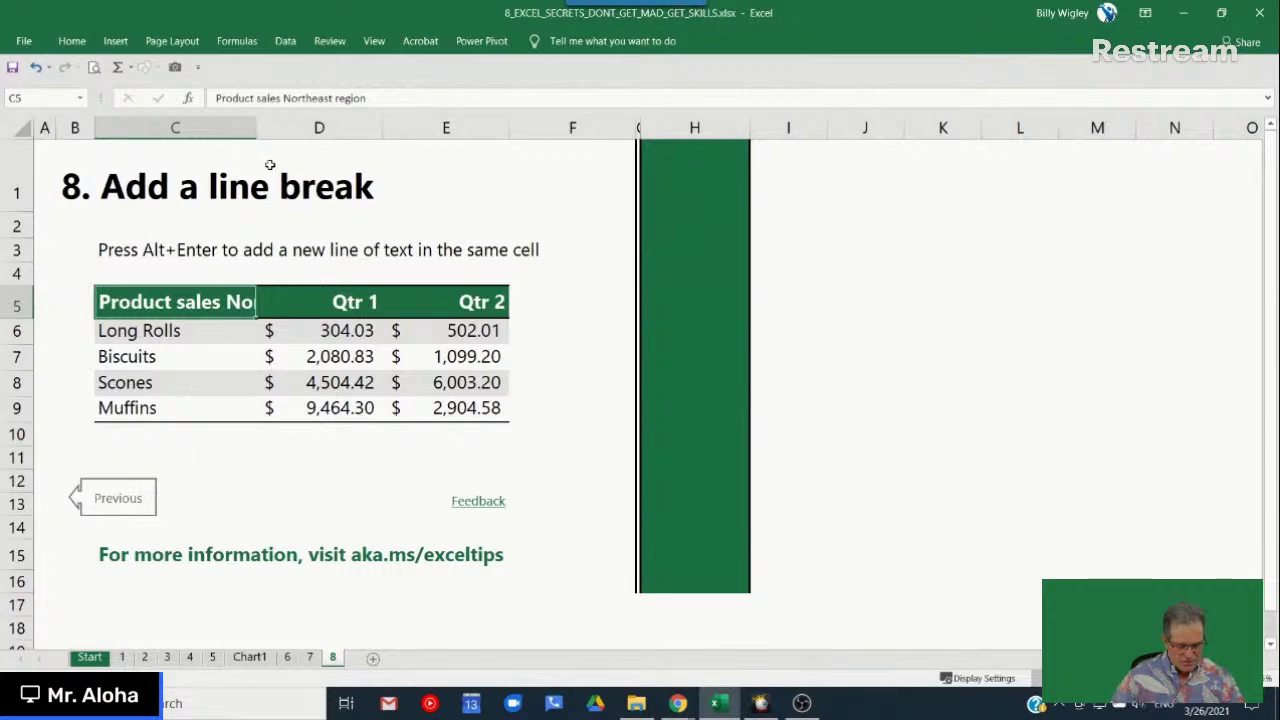
{"action": "key", "text": "ctrl+1"}
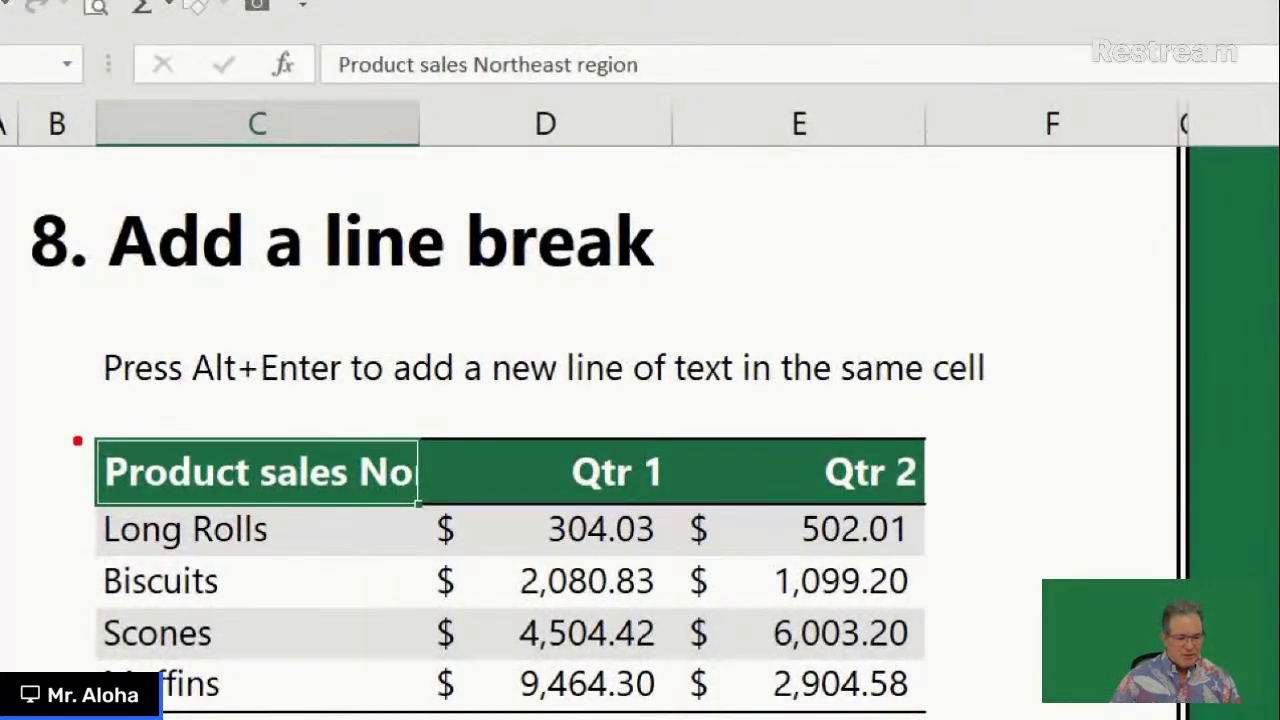
{"action": "mouse_move", "coordinate": [80, 425]}
{"action": "left_mouse_down"}
{"action": "mouse_move", "coordinate": [80, 458]}
{"action": "mouse_move", "coordinate": [437, 511]}
{"action": "left_mouse_up"}
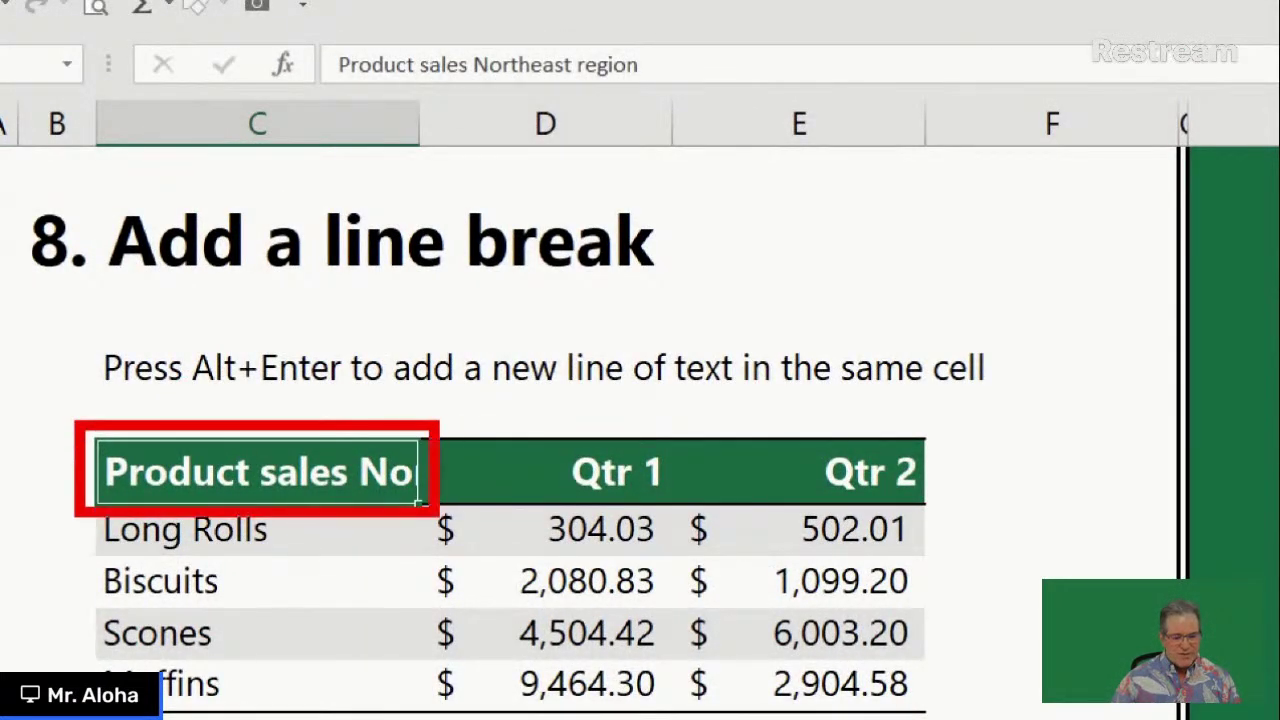
{"action": "mouse_move", "coordinate": [285, 28]}
{"action": "left_mouse_down"}
{"action": "mouse_move", "coordinate": [523, 126]}
{"action": "mouse_move", "coordinate": [700, 122]}
{"action": "left_mouse_up"}
{"action": "key", "text": "Escape"}
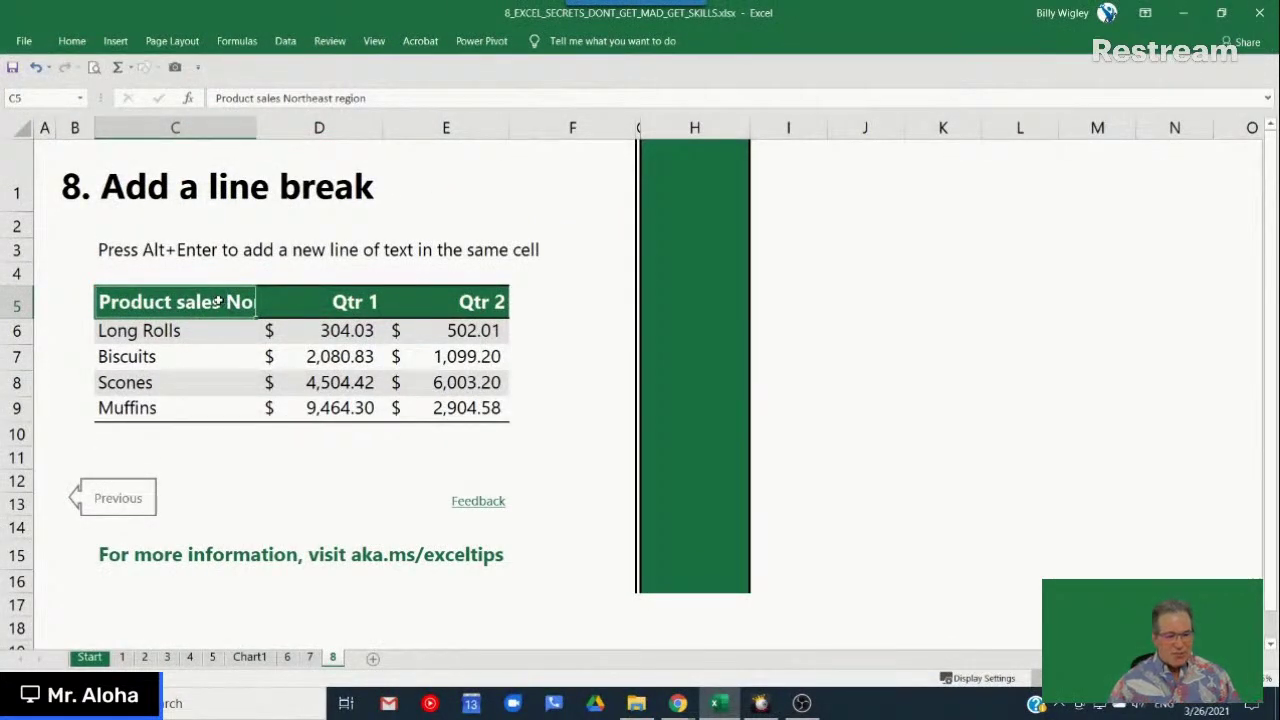
Step: Insert a line break in header cell C5 so "Northeast region" starts on a new line below "Product sales"
{"action": "key", "text": "ctrl+z"}
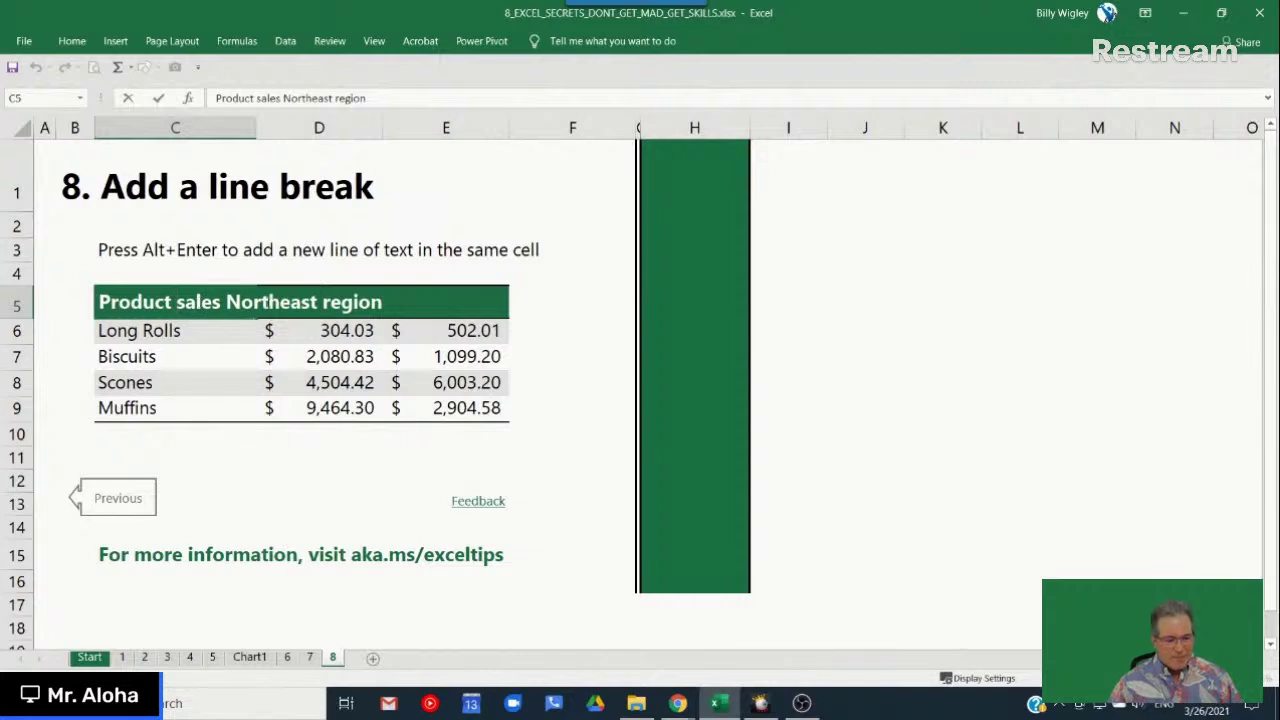
{"action": "double_click", "coordinate": [226, 294]}
{"action": "key", "text": "alt+Return"}
{"action": "key", "text": "Delete"}
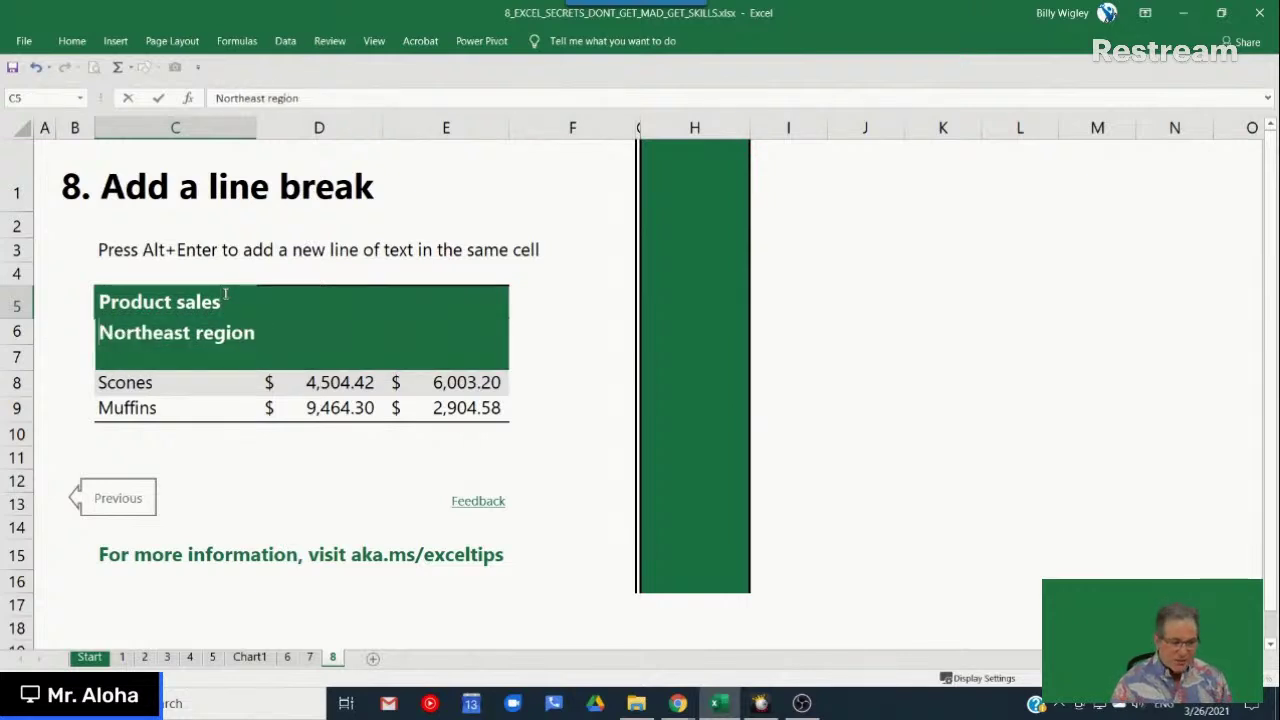
{"action": "key", "text": "Delete"}
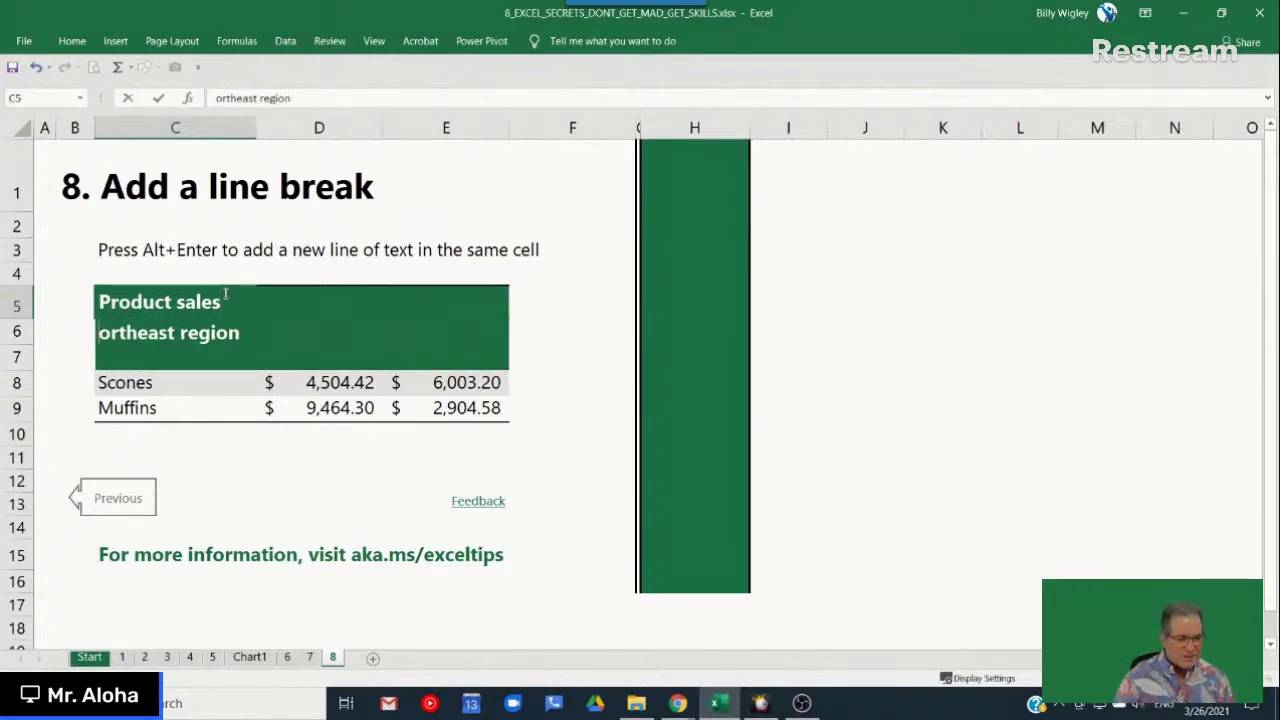
{"action": "type", "text": "N"}
{"action": "key", "text": "Return"}
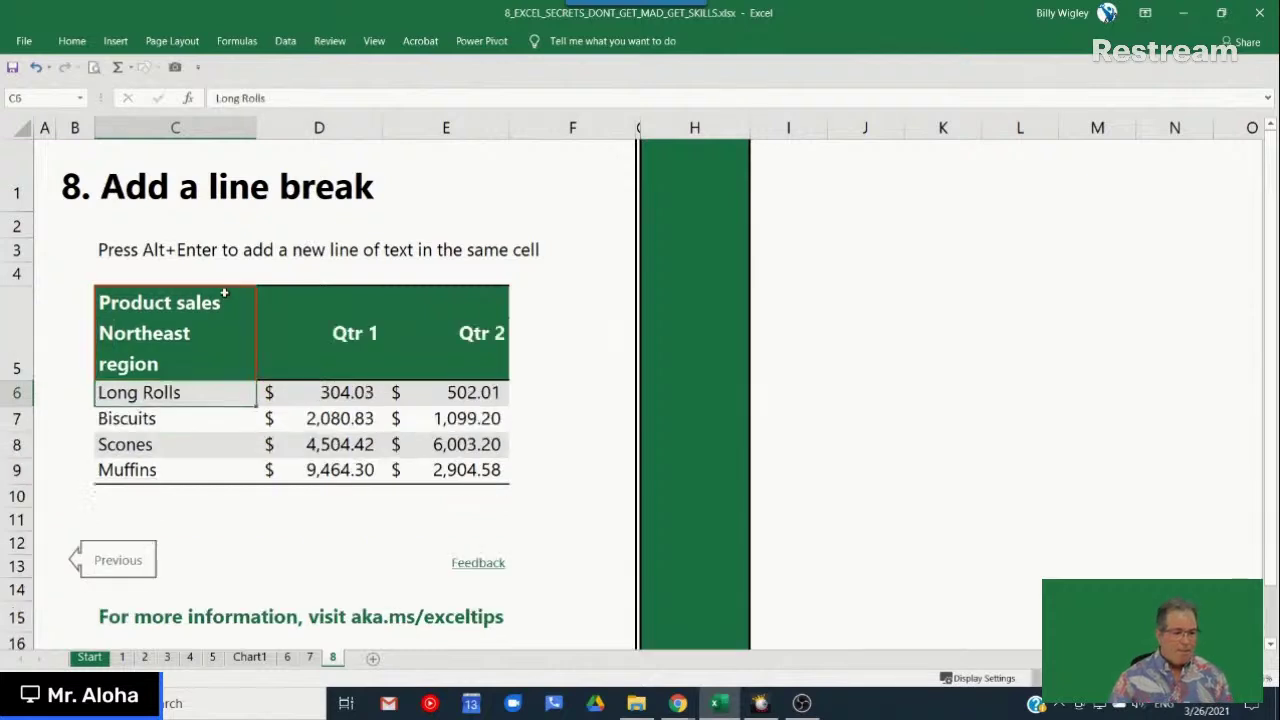
Step: Check the Wrap Text setting of header cell C5
{"action": "left_click", "coordinate": [200, 339]}
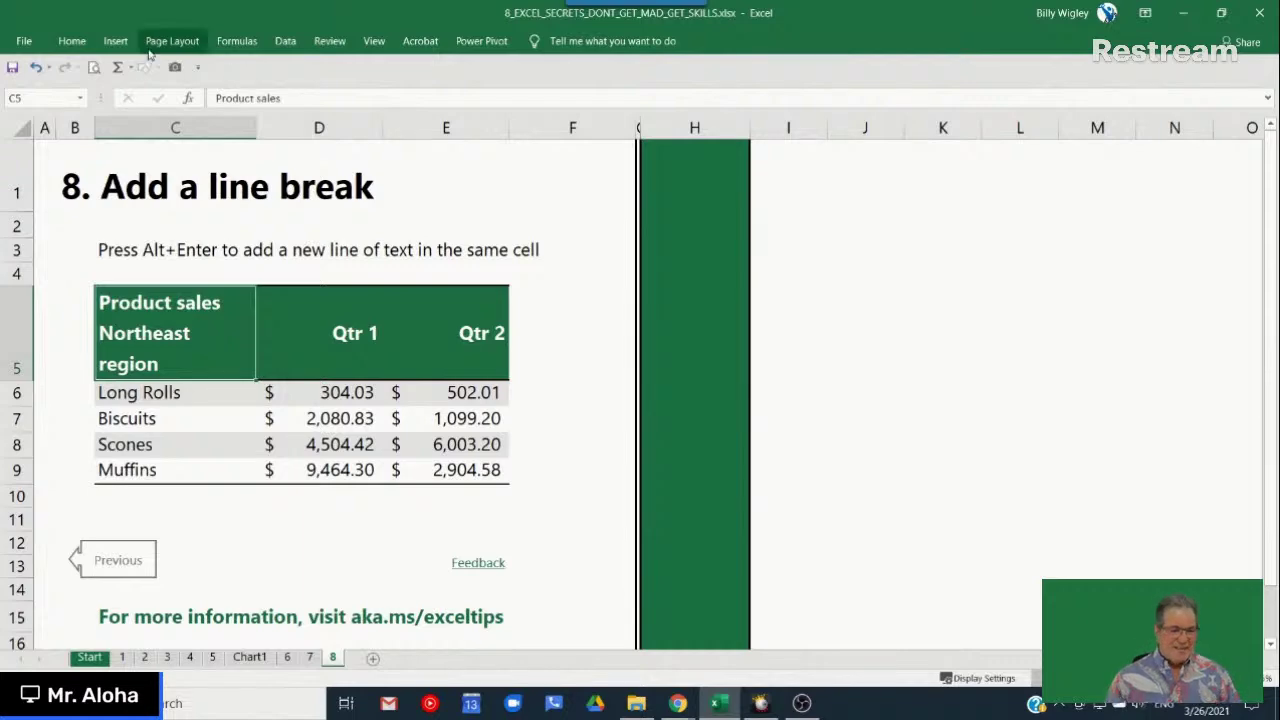
{"action": "left_click", "coordinate": [71, 41]}
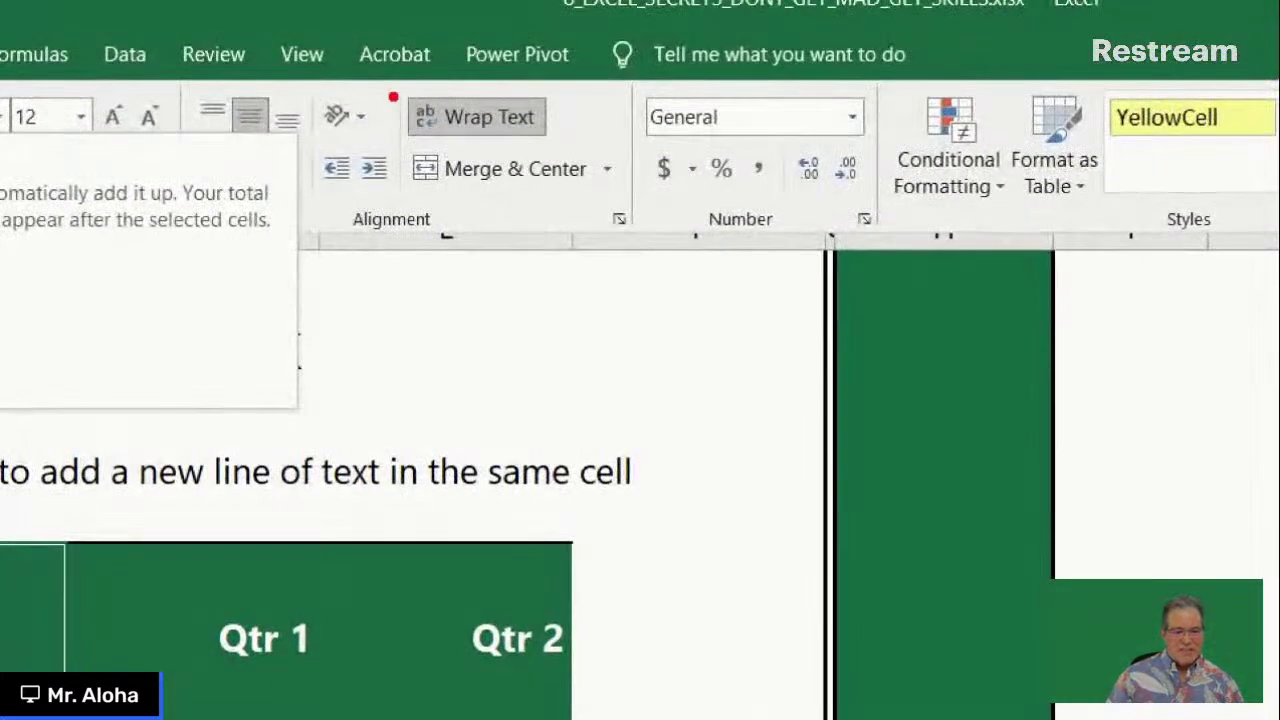
{"action": "mouse_move", "coordinate": [393, 97]}
{"action": "left_mouse_down"}
{"action": "mouse_move", "coordinate": [437, 137]}
{"action": "mouse_move", "coordinate": [584, 180]}
{"action": "left_mouse_up"}
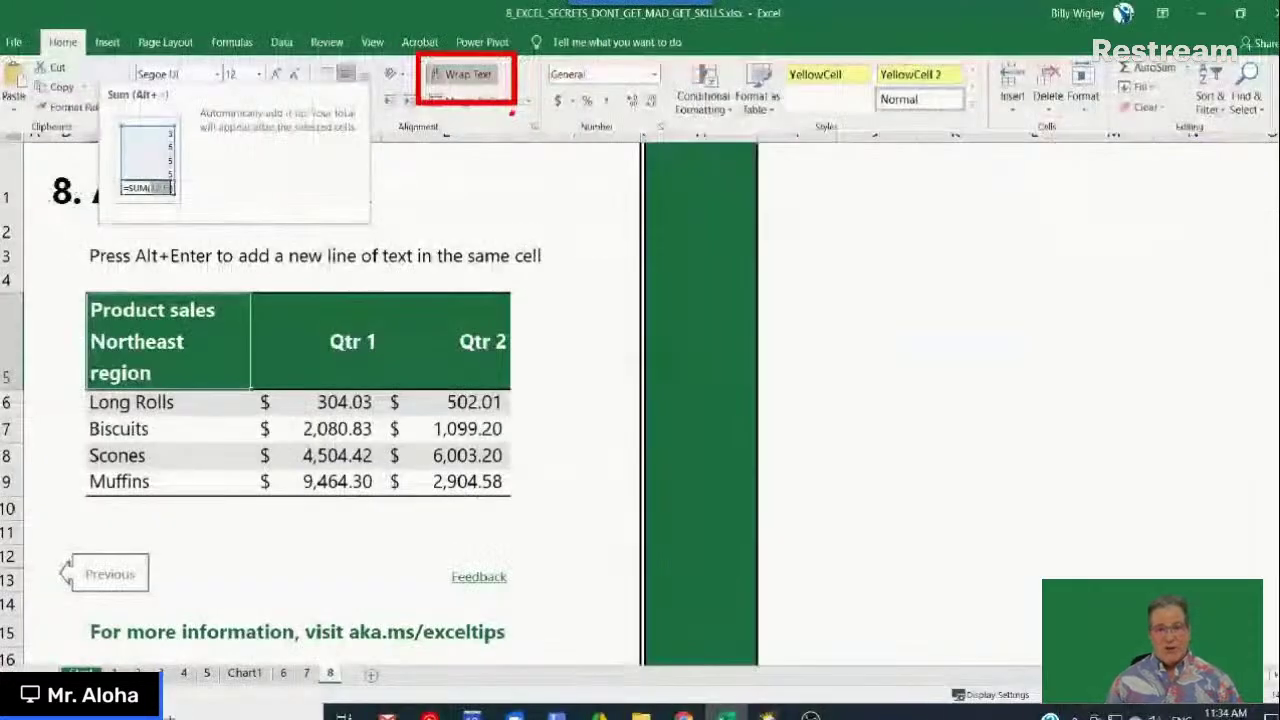
{"action": "key", "text": "Escape"}
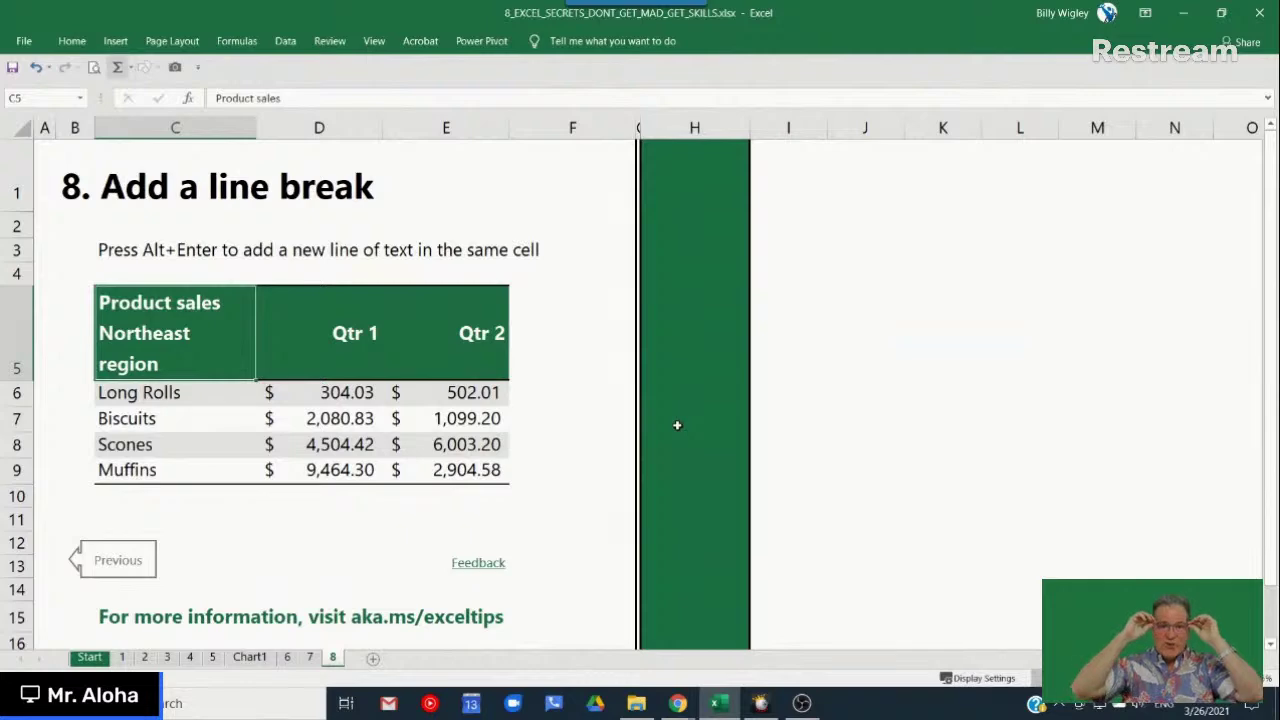
Step: Switch to Chrome and open the Excel Easy Workshops Plus page through its bit.ly/EXCELEASY link in Bitly
{"action": "left_click", "coordinate": [679, 704]}
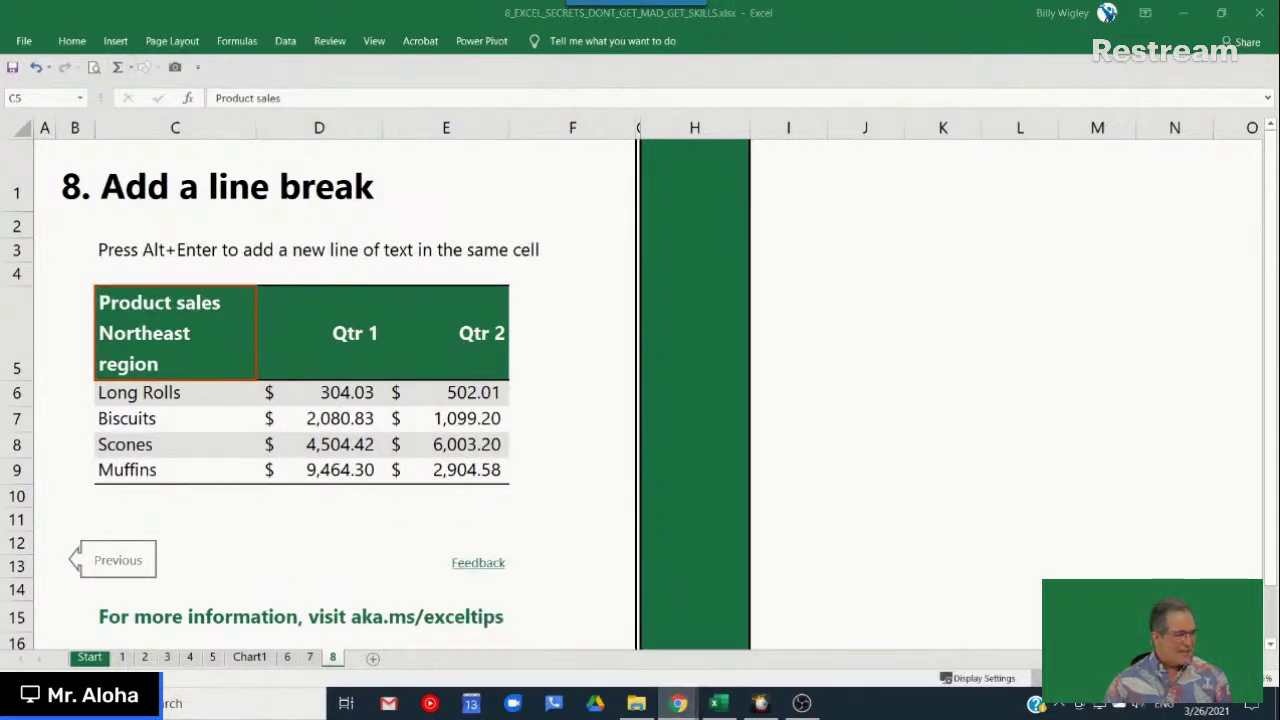
{"action": "left_click_drag", "start_coordinate": [0, 235], "coordinate": [972, 96]}
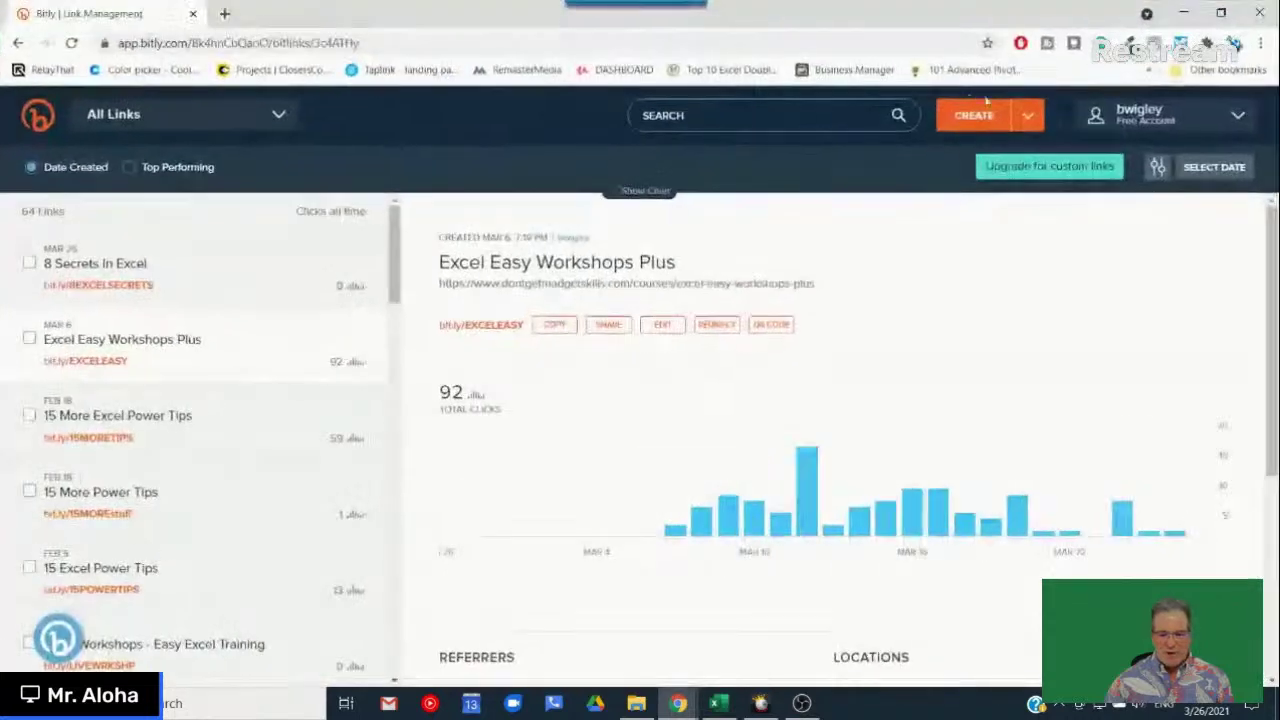
{"action": "left_click", "coordinate": [554, 326]}
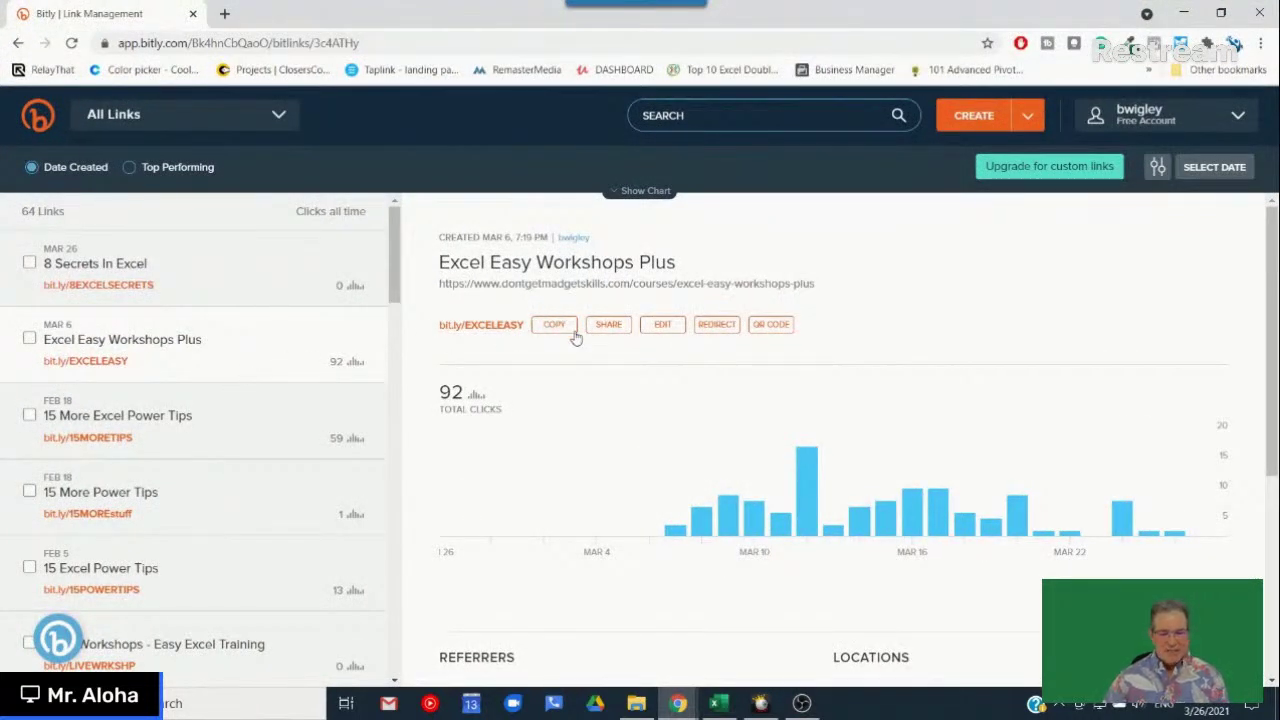
{"action": "left_click", "coordinate": [505, 327]}
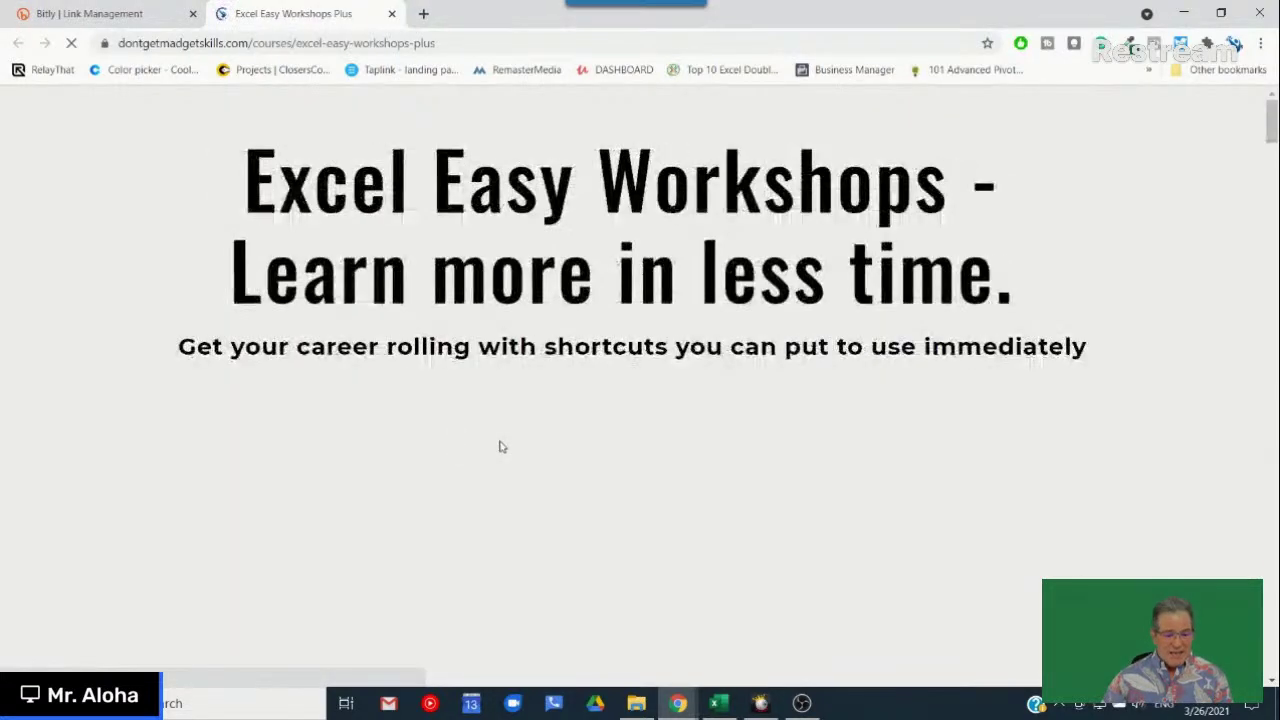
Step: Look through the list of included workshops down to the offer on the course page, and switch to OBS
{"action": "scroll", "coordinate": [502, 447], "scroll_direction": "down", "scroll_amount": 3}
{"action": "scroll", "coordinate": [503, 450], "scroll_direction": "down", "scroll_amount": 5}
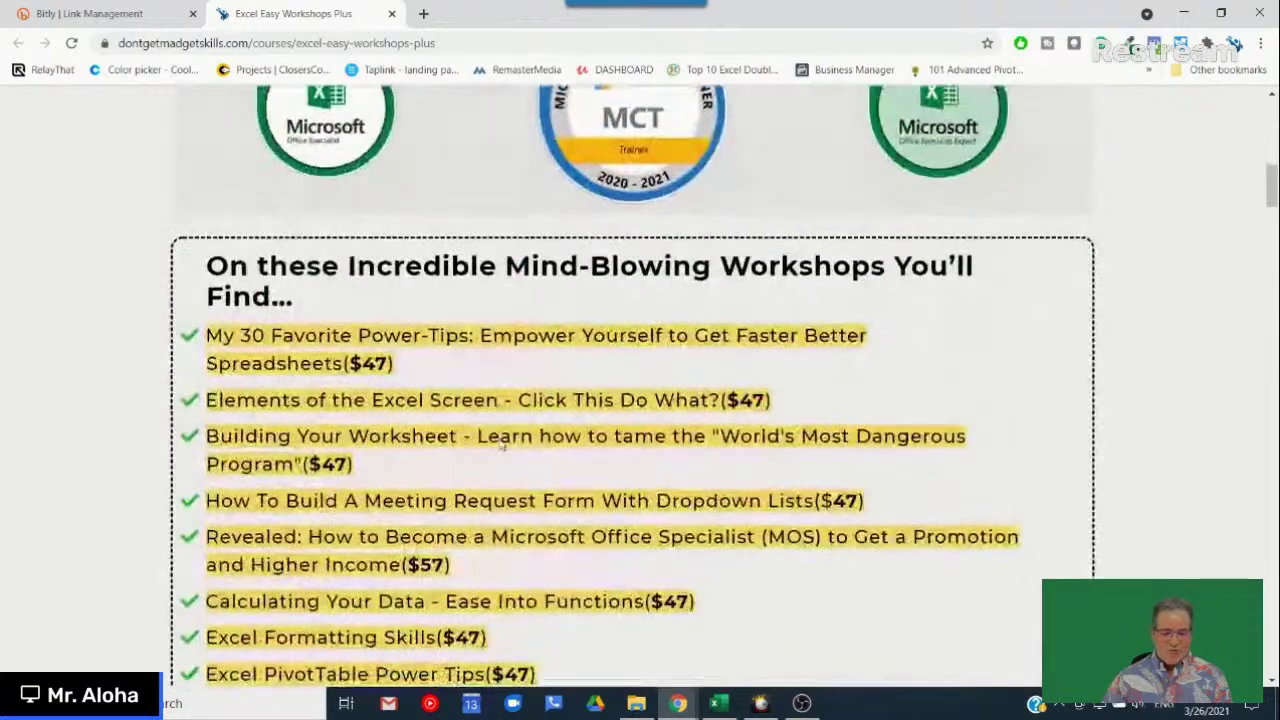
{"action": "scroll", "coordinate": [502, 449], "scroll_direction": "down", "scroll_amount": 2}
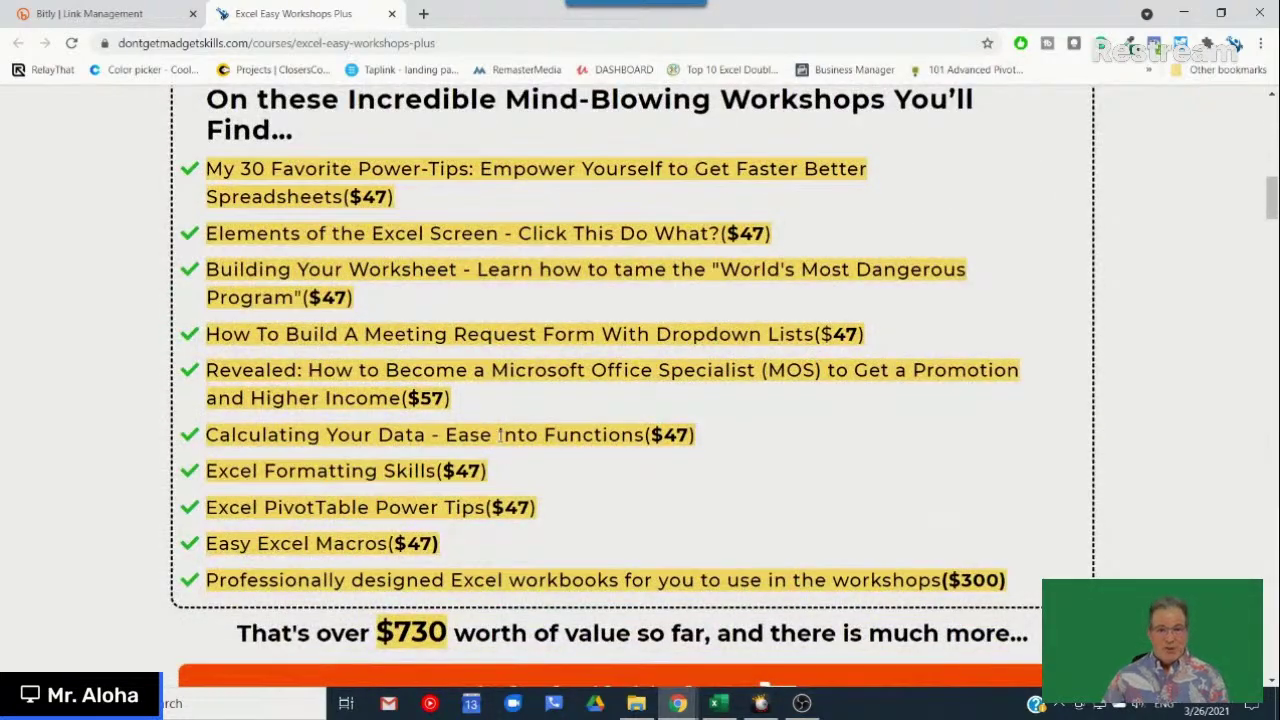
{"action": "scroll", "coordinate": [500, 440], "scroll_direction": "down", "scroll_amount": 1}
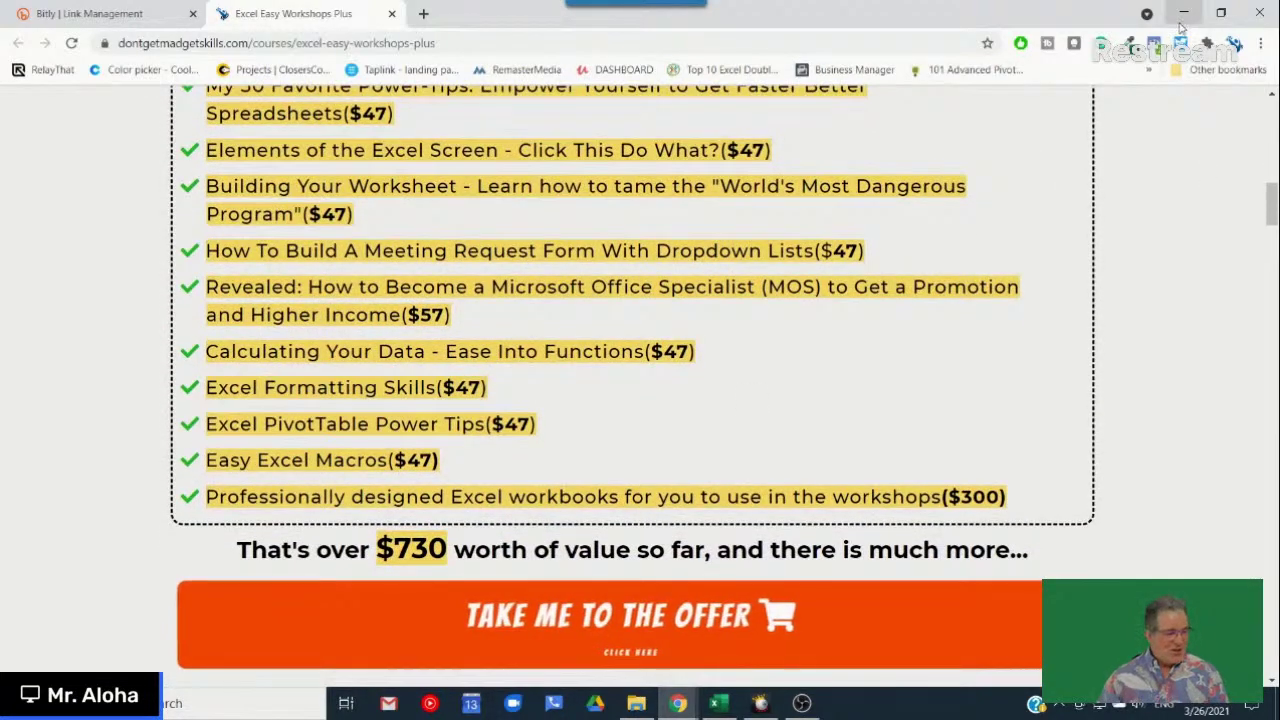
{"action": "left_click", "coordinate": [801, 703]}
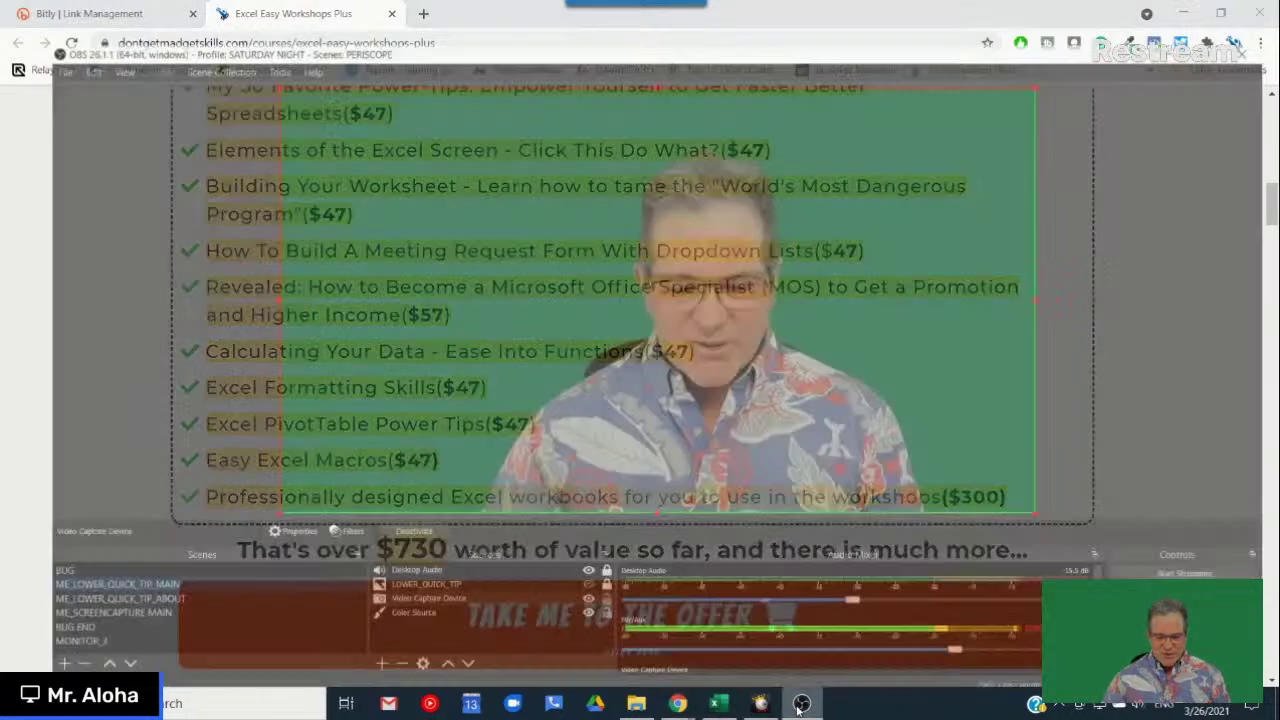